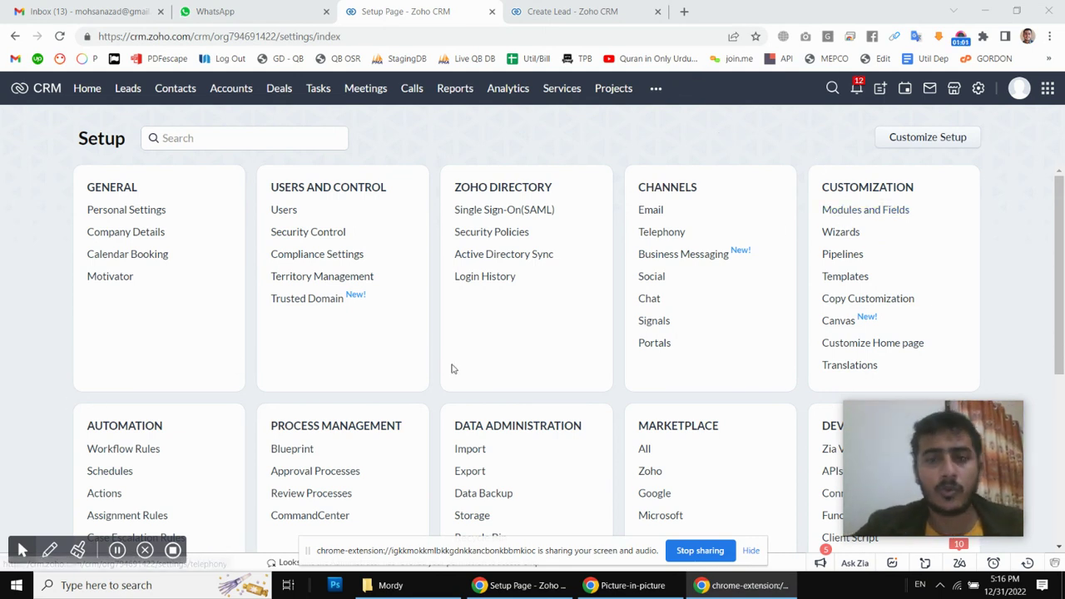
# Start creating a new workflow rule in the Automation settings for the Leads module.
pyautogui.click(143, 450)
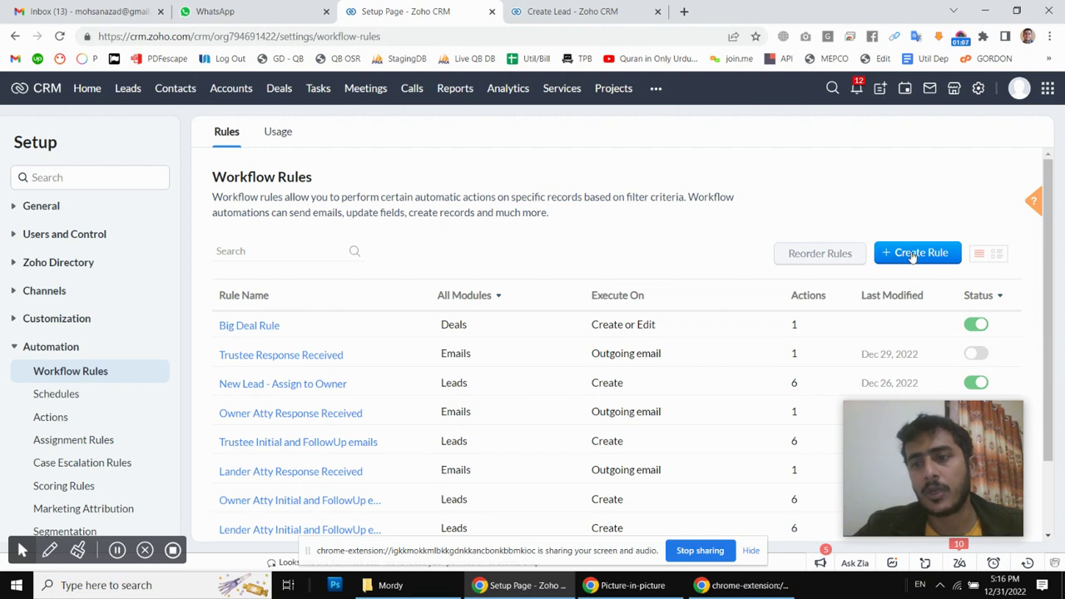
pyautogui.click(913, 256)
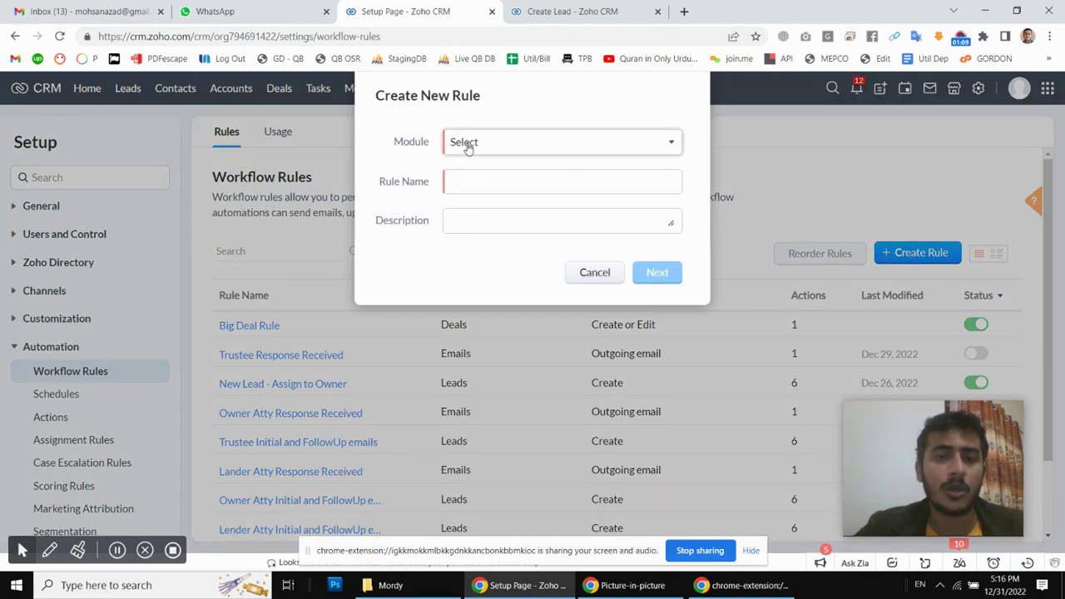
pyautogui.click(468, 146)
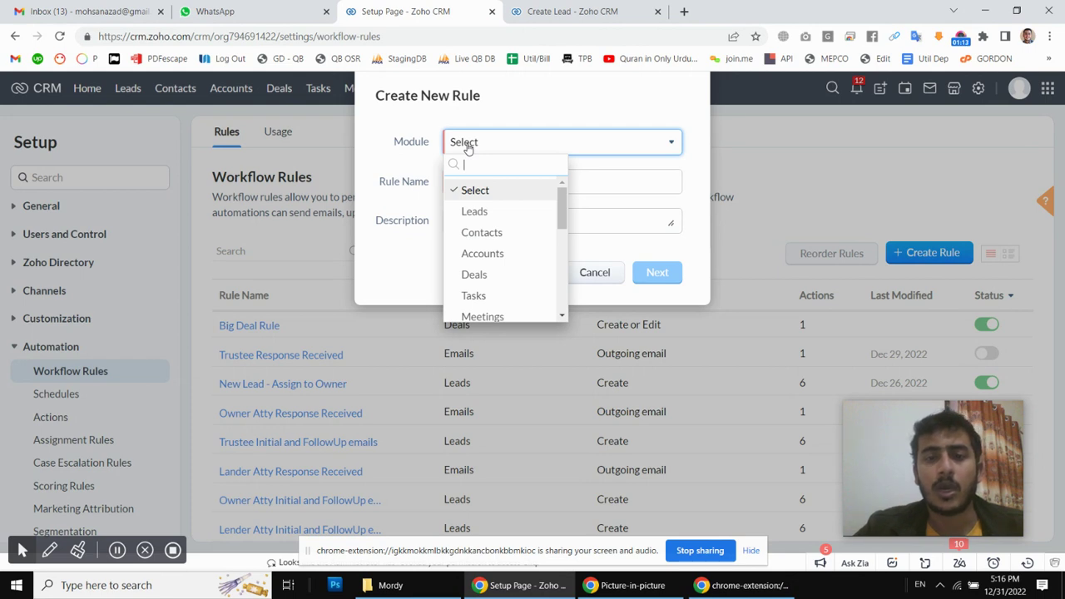
pyautogui.click(493, 213)
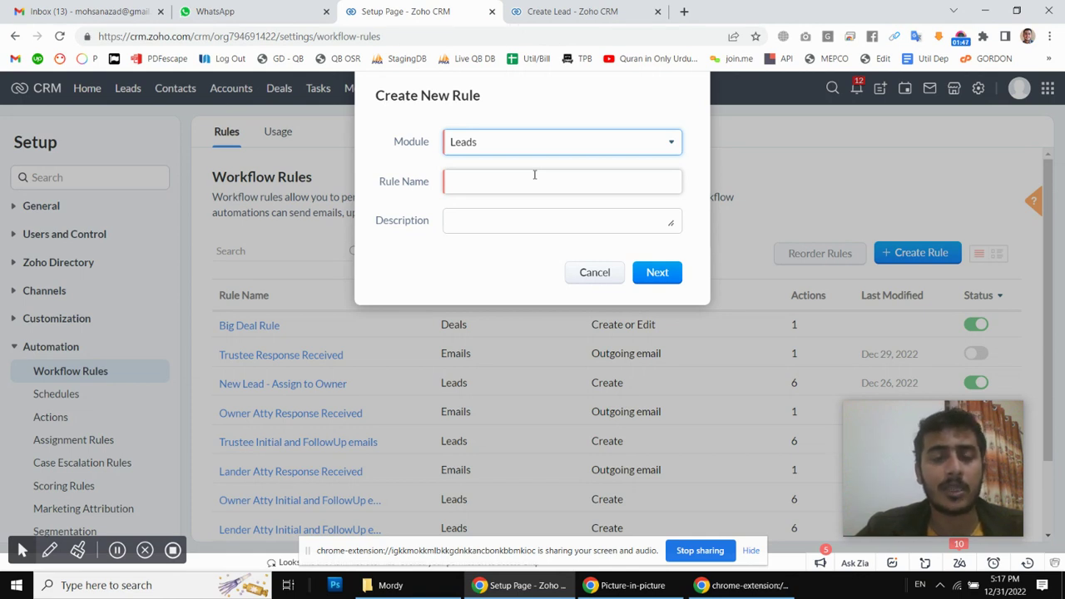
# Name the rule "Test Workflow - Initial plus followup".
pyautogui.click(497, 190)
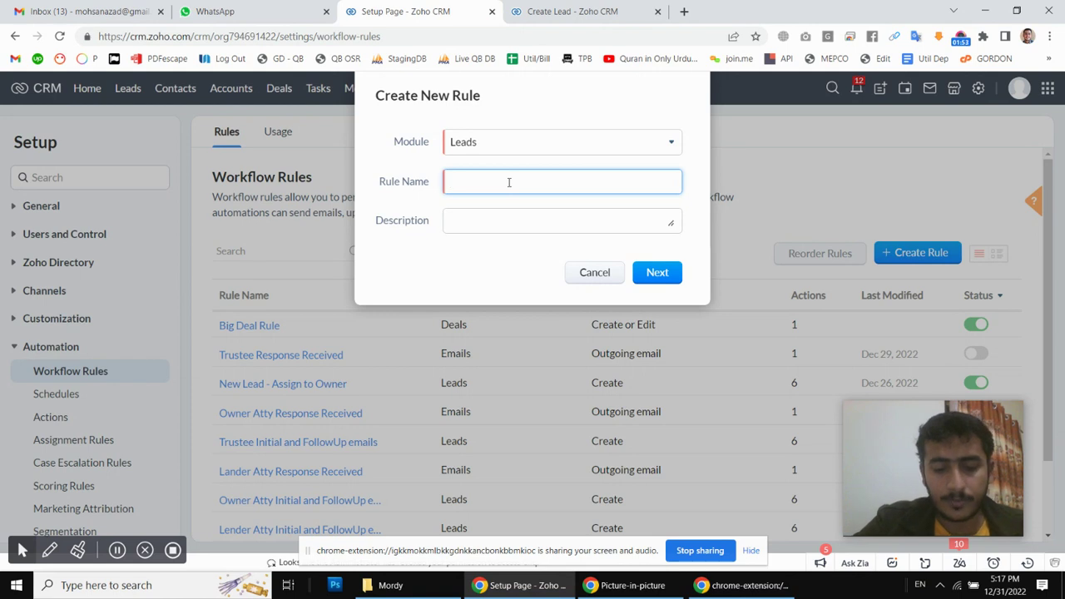
pyautogui.write('Tes')
pyautogui.press('BackSpace')
pyautogui.press('BackSpace')
pyautogui.press('BackSpace')
pyautogui.write('T')
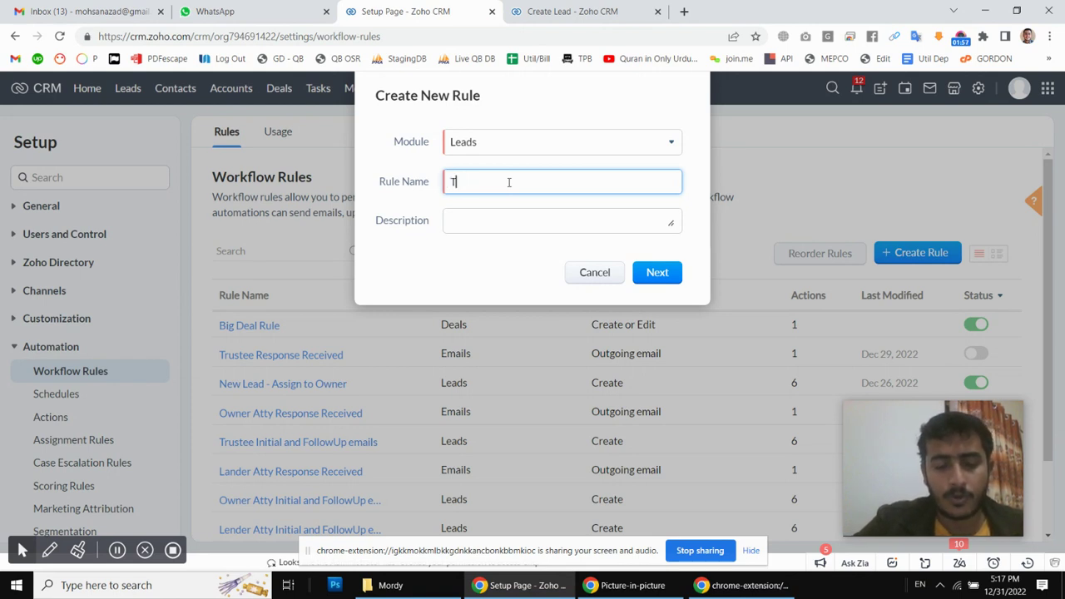
pyautogui.write('est Work')
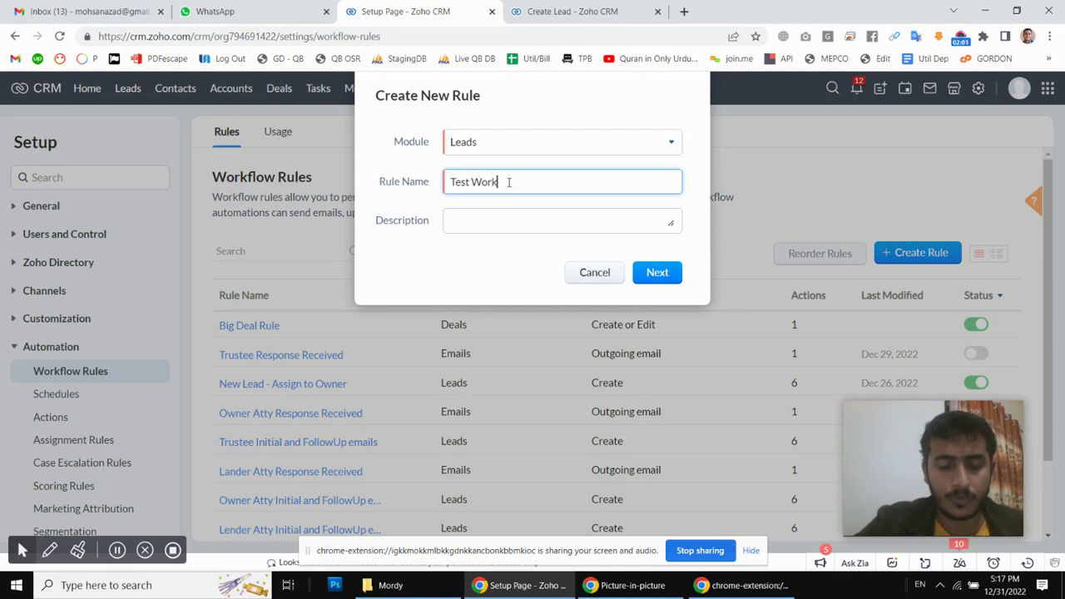
pyautogui.write('flow - I')
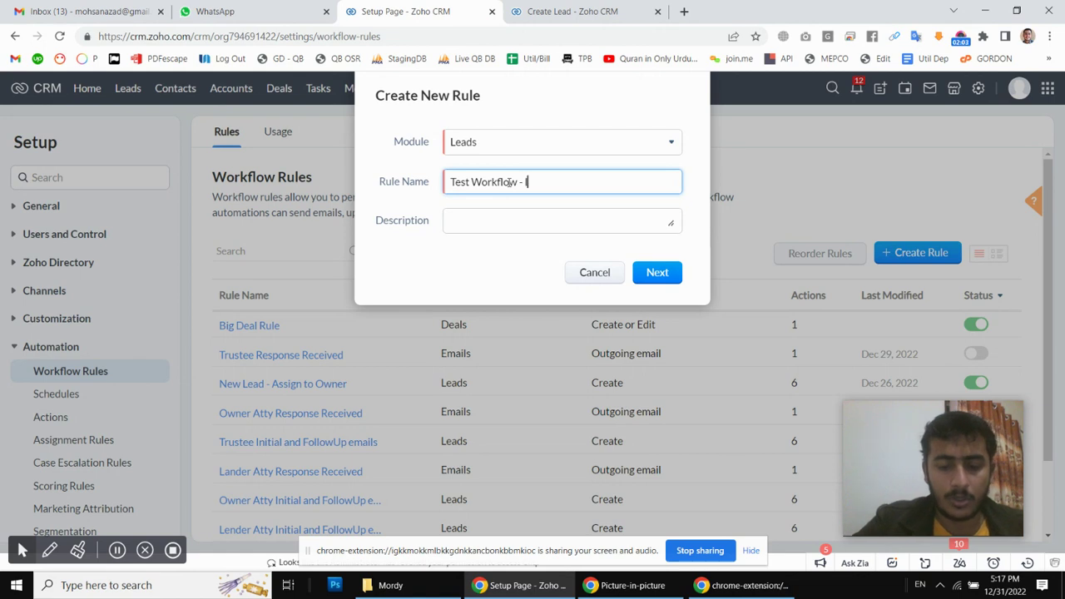
pyautogui.write('nitial')
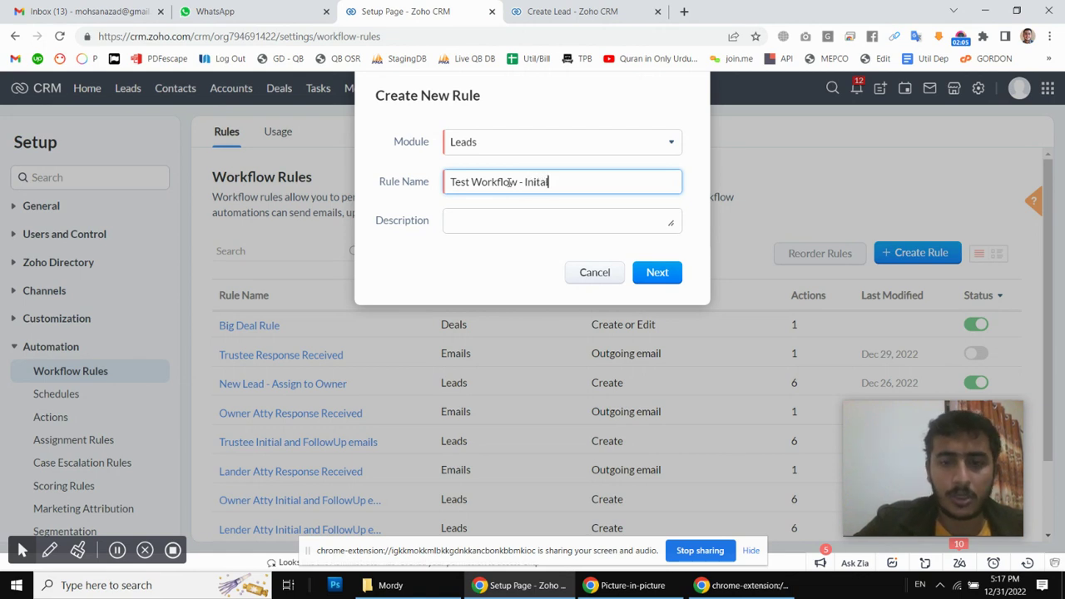
pyautogui.press('BackSpace')
pyautogui.press('BackSpace')
pyautogui.write('ial plus')
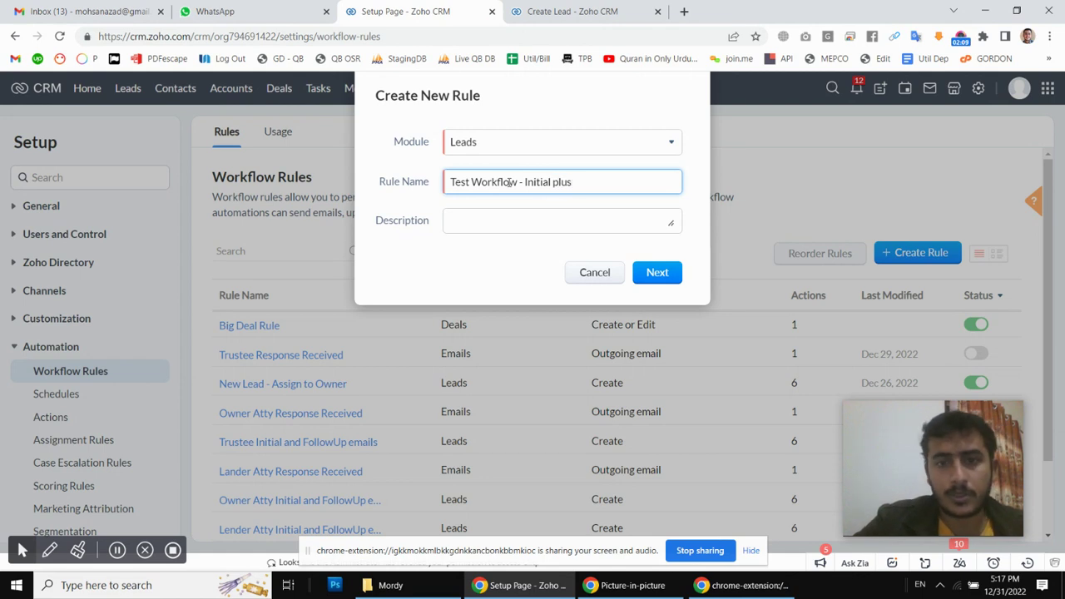
pyautogui.write(' followup')
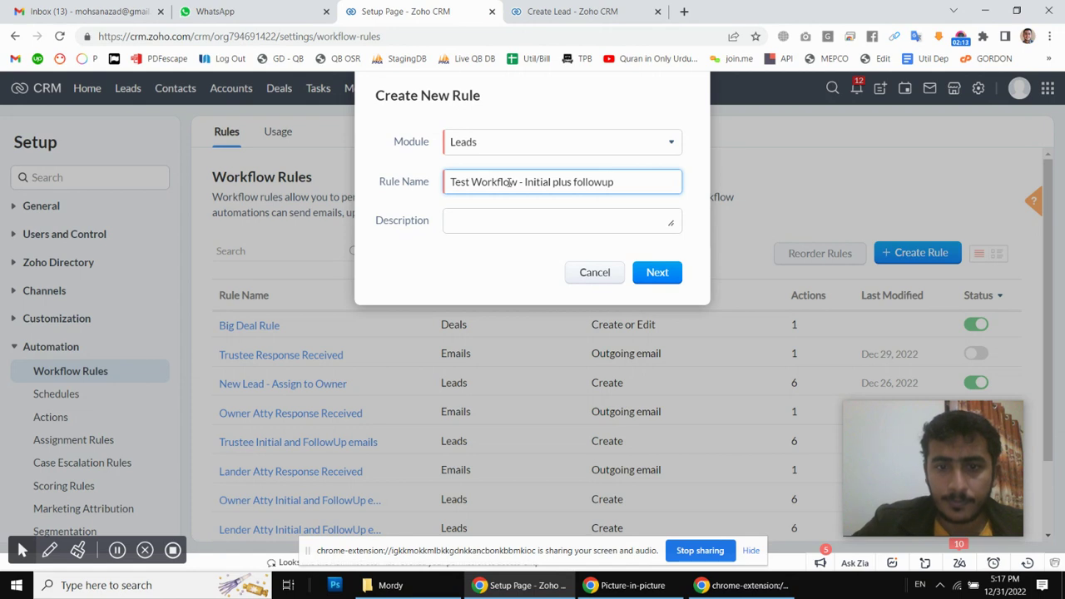
# Copy the rule name into the description and proceed to the rule's setup.
pyautogui.hotkey('ctrl', 'a')
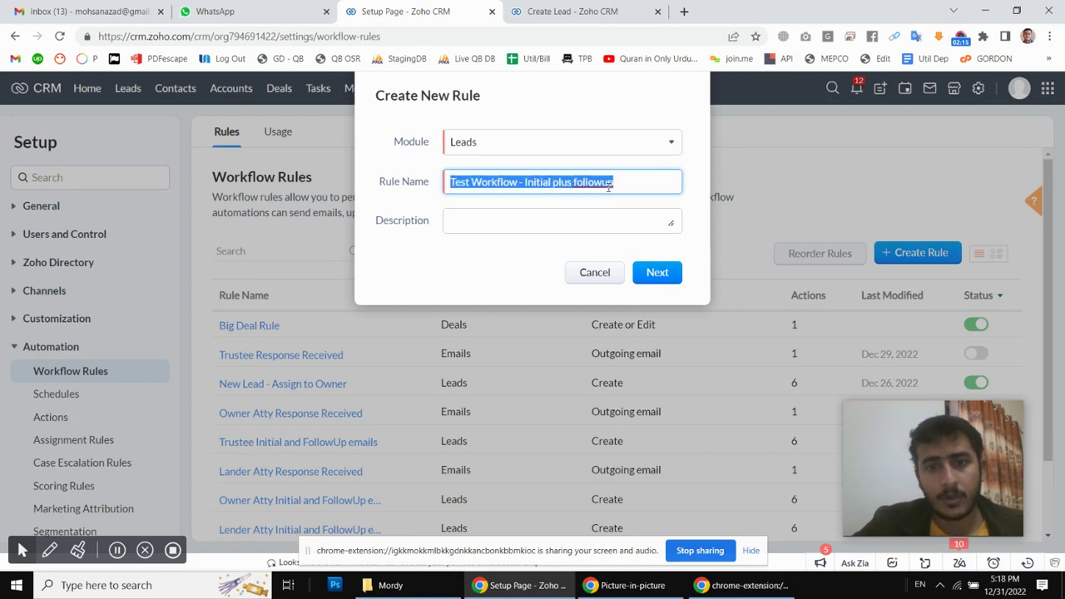
pyautogui.hotkey('ctrl', 'c')
pyautogui.click(547, 226)
pyautogui.hotkey('ctrl', 'v')
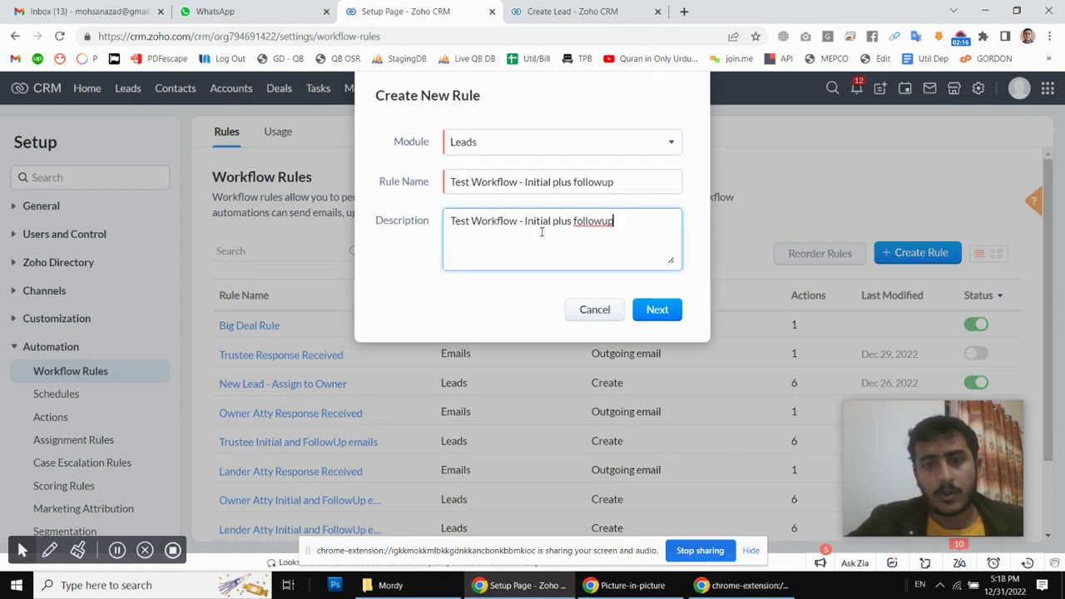
pyautogui.click(655, 309)
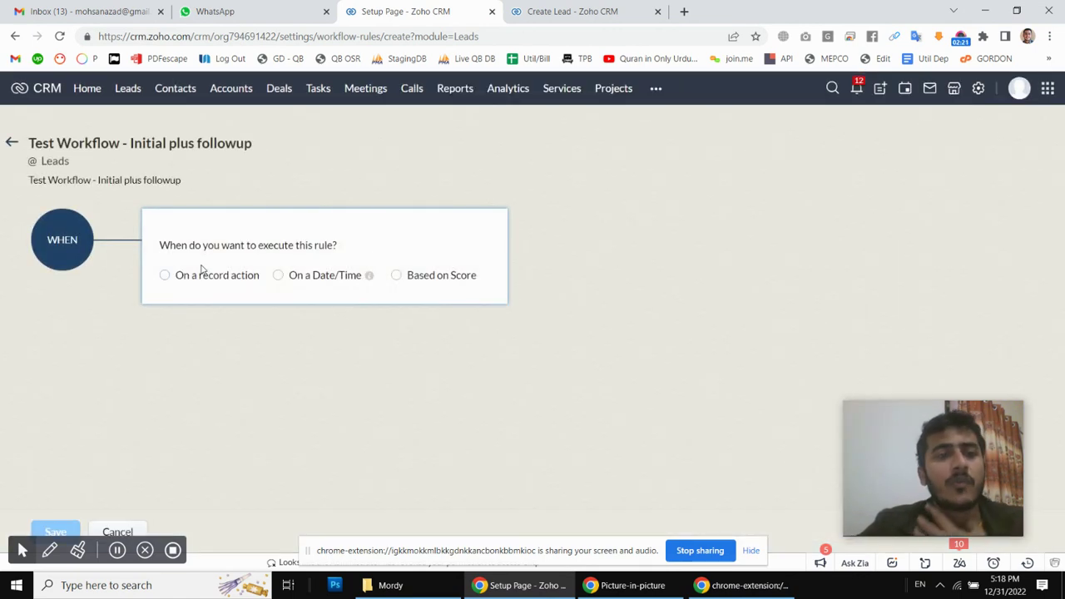
# Set the rule to execute on a record action, when a lead is created.
pyautogui.click(165, 275)
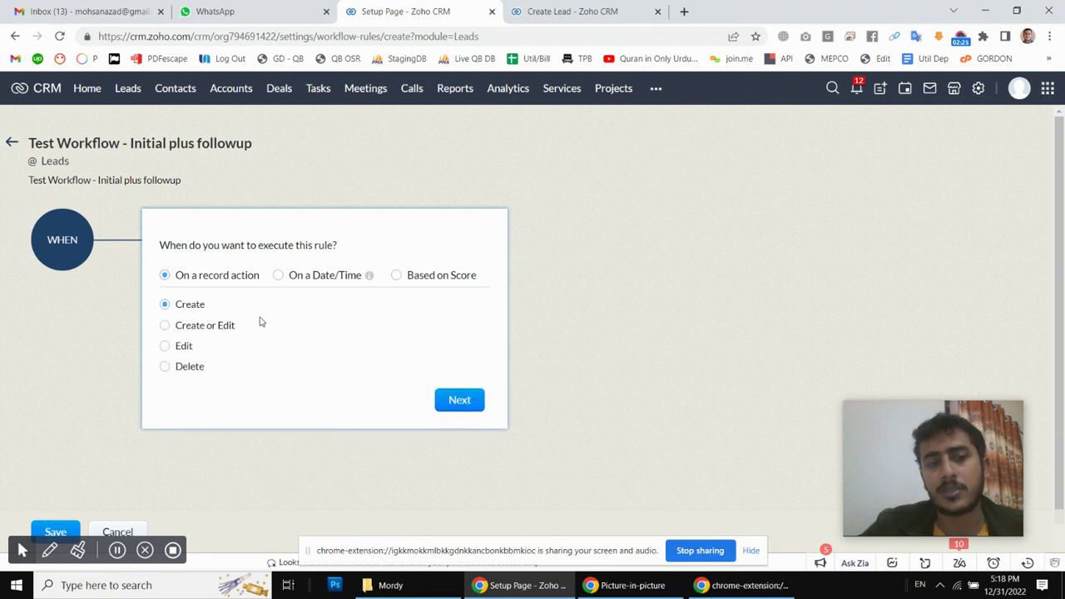
pyautogui.click(471, 407)
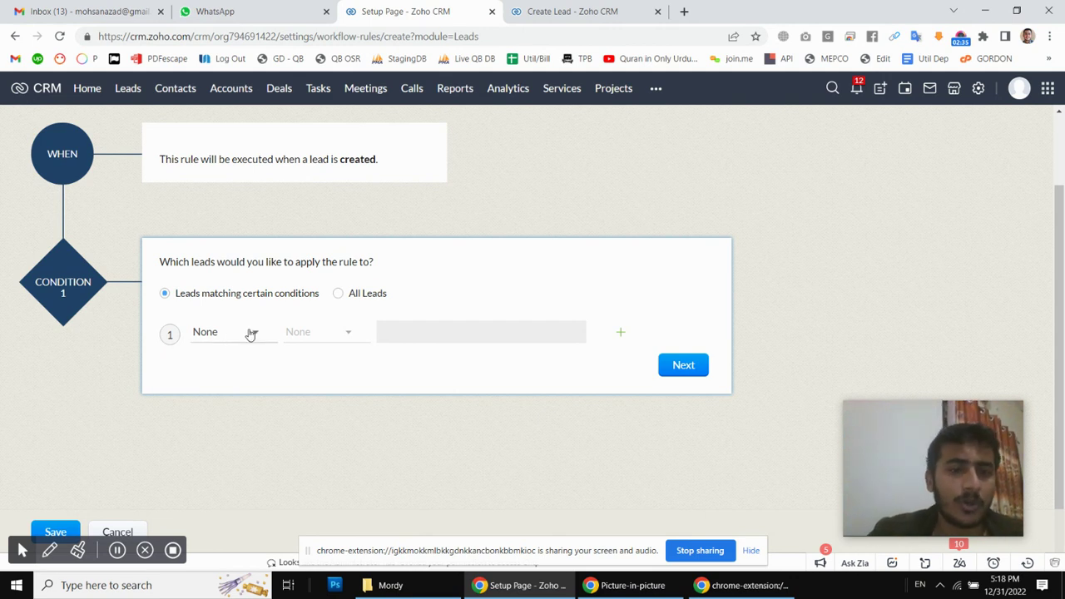
# Examine the Email Response Received? checkboxes on the Create Lead form, toggling Trustee Response Received on and off, and return to the rule.
pyautogui.click(567, 15)
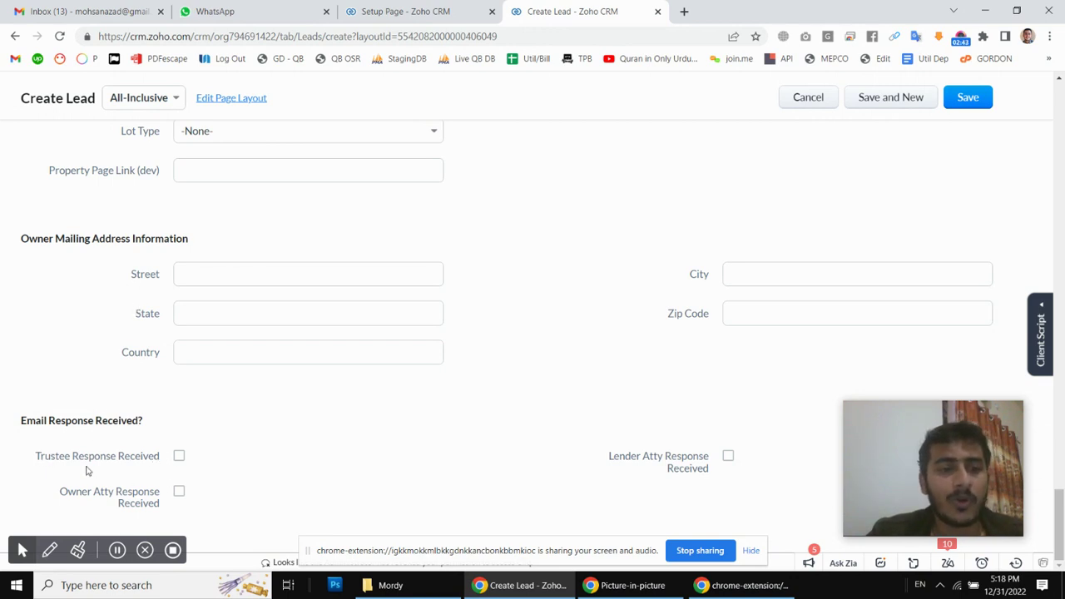
pyautogui.doubleClick(43, 457)
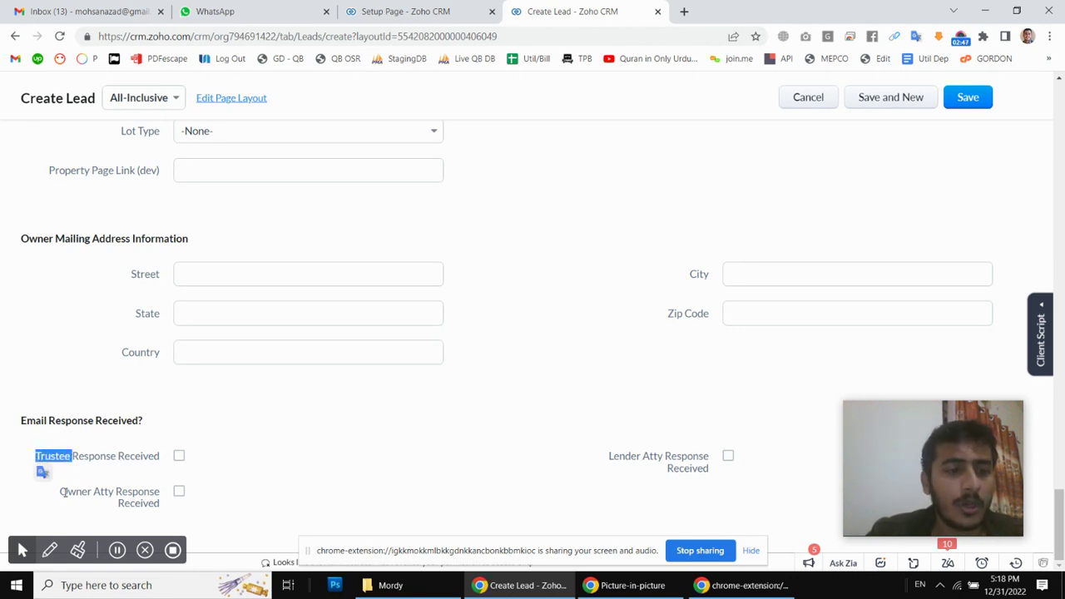
pyautogui.moveTo(60, 492); pyautogui.dragTo(123, 492)
pyautogui.click(604, 462)
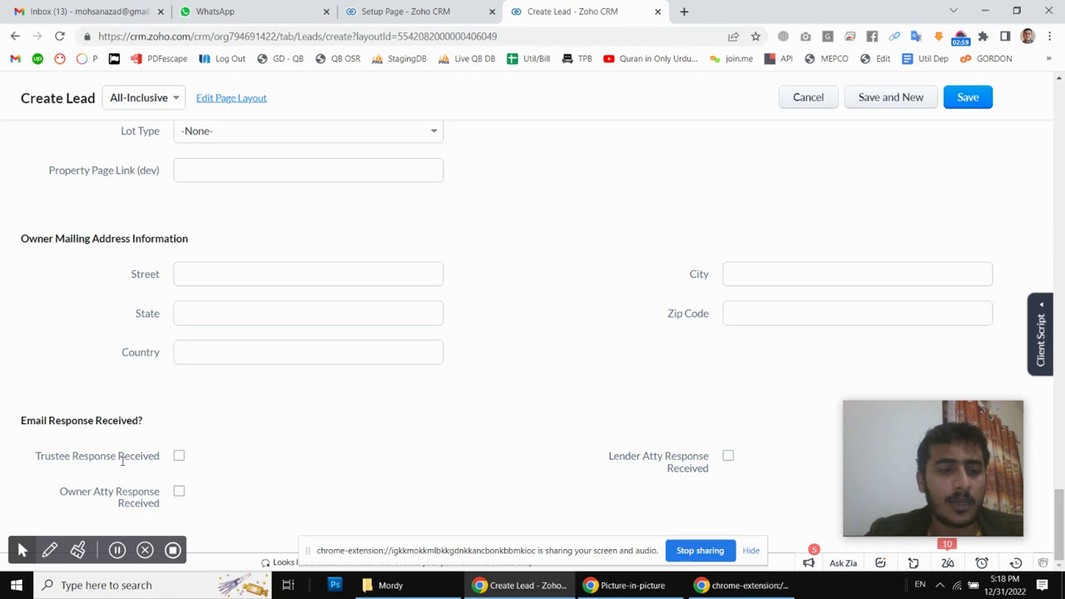
pyautogui.moveTo(38, 454); pyautogui.dragTo(162, 456)
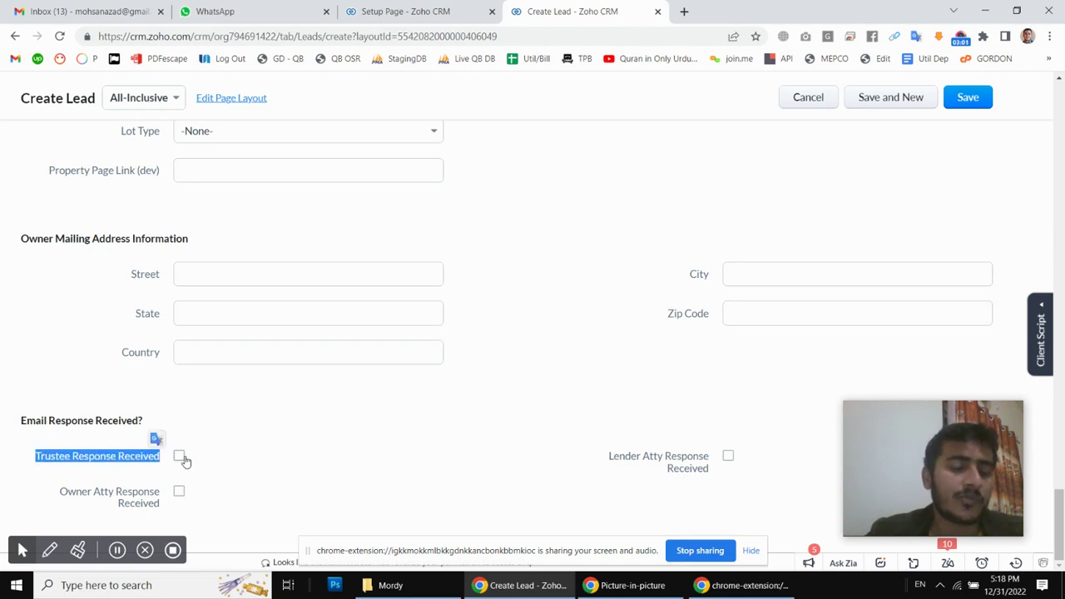
pyautogui.click(179, 465)
pyautogui.click(179, 460)
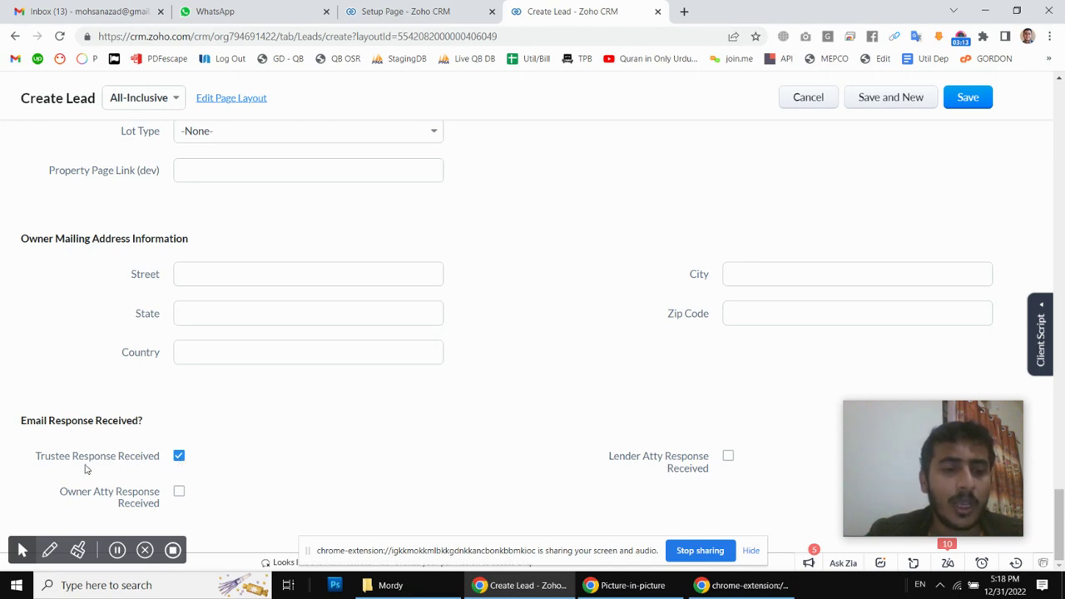
pyautogui.click(179, 457)
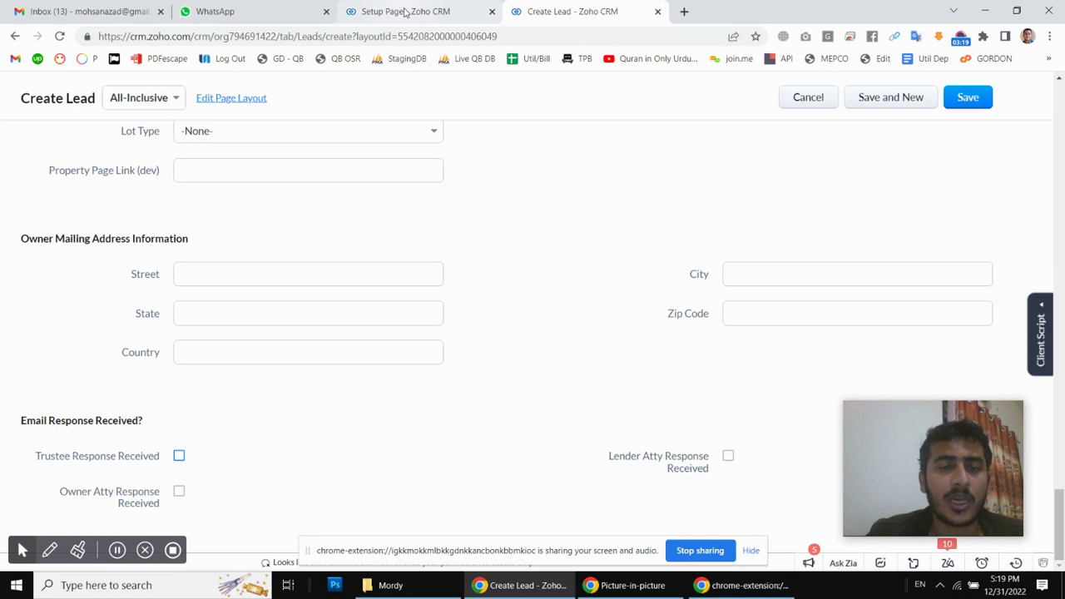
pyautogui.click(403, 11)
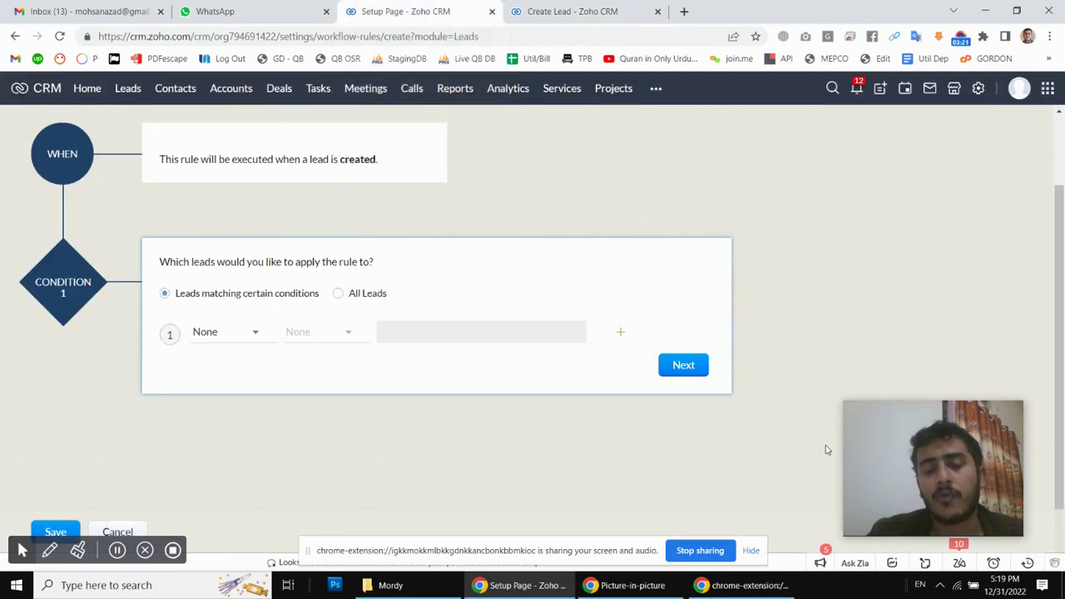
# Set Condition 1 to leads where Trustee Response Received is Not Selected.
pyautogui.click(224, 339)
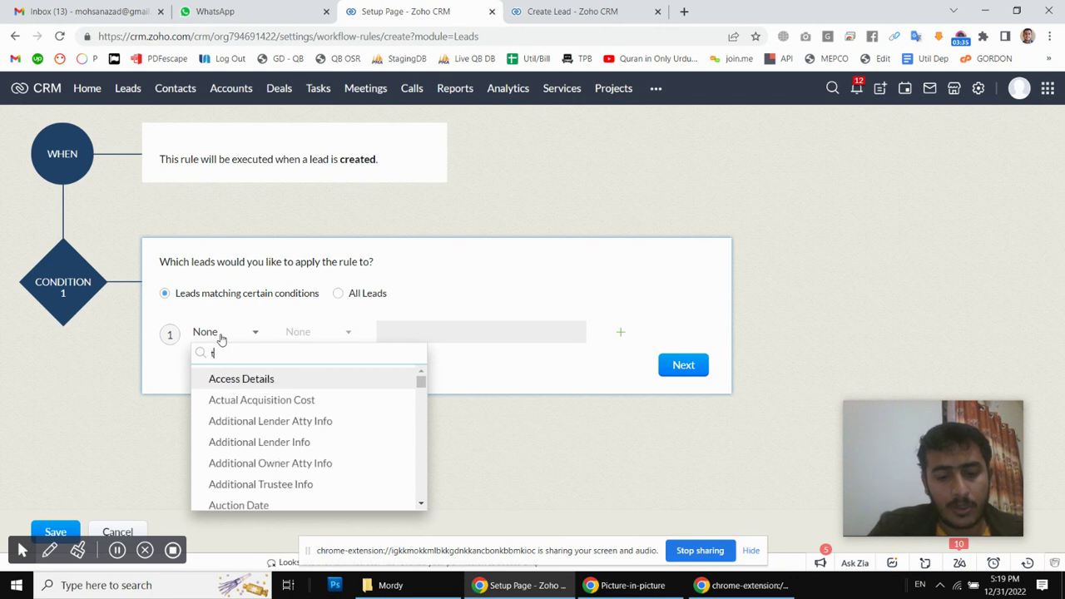
pyautogui.write('tru')
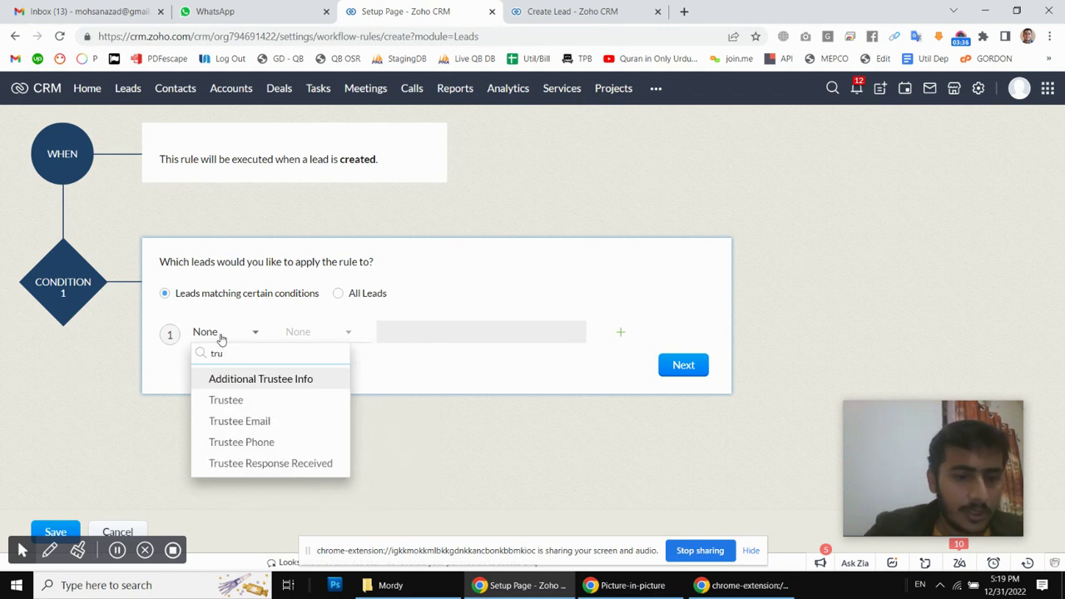
pyautogui.click(254, 464)
pyautogui.click(329, 342)
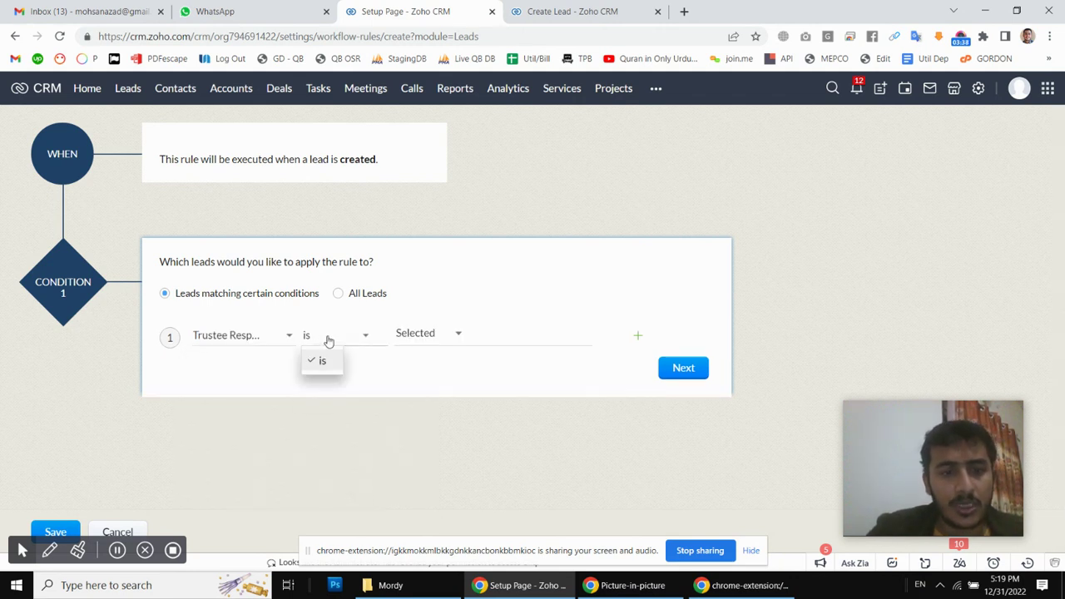
pyautogui.click(415, 345)
pyautogui.click(424, 383)
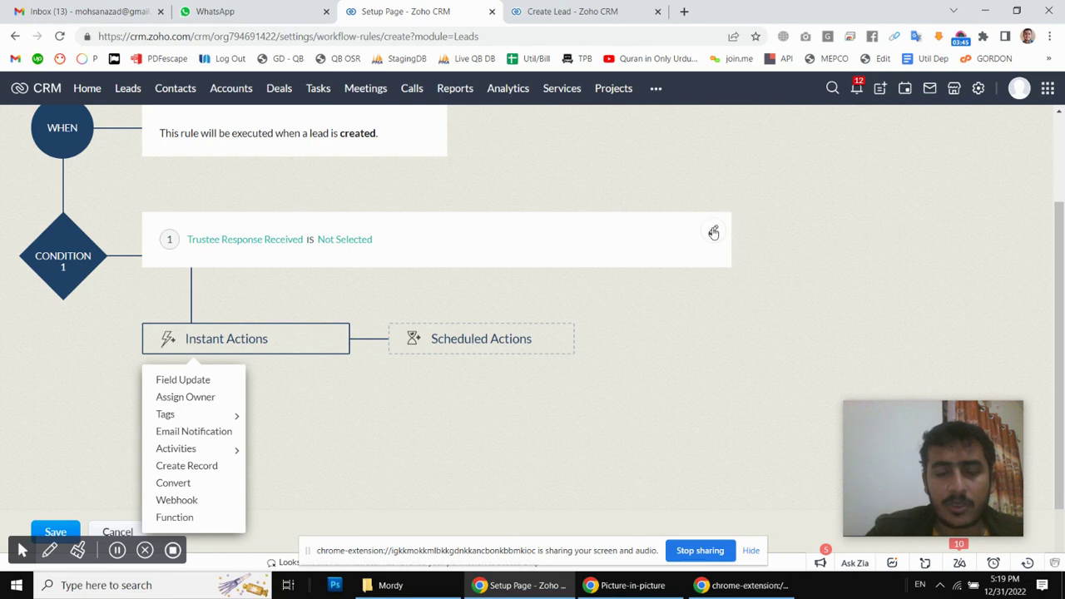
# Reopen Condition 1 and add a second criterion requiring Lead Type is Bankruptcy.
pyautogui.click(712, 227)
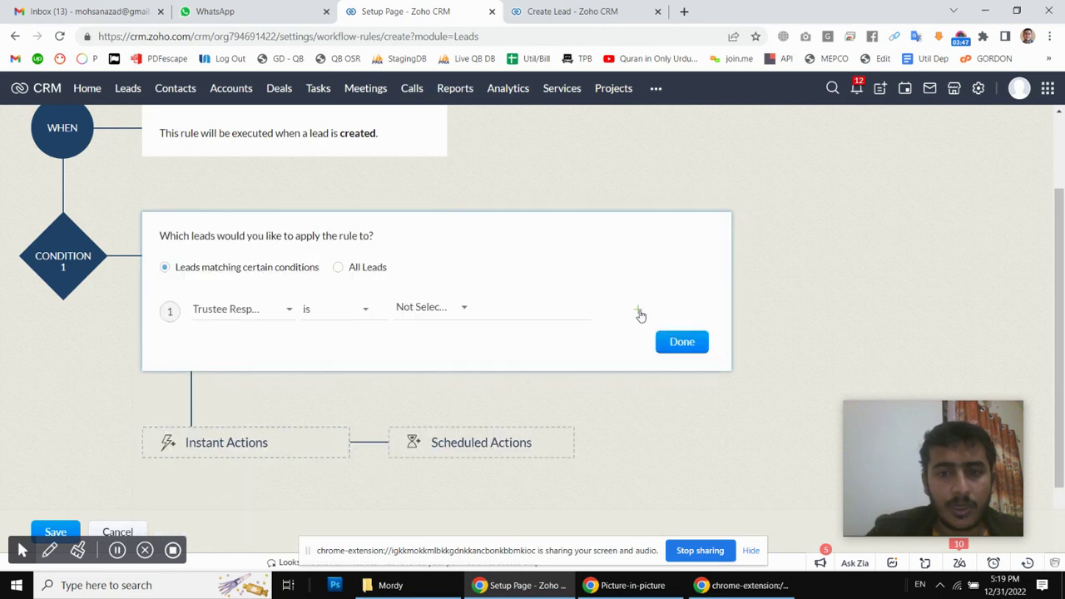
pyautogui.click(638, 310)
pyautogui.click(238, 284)
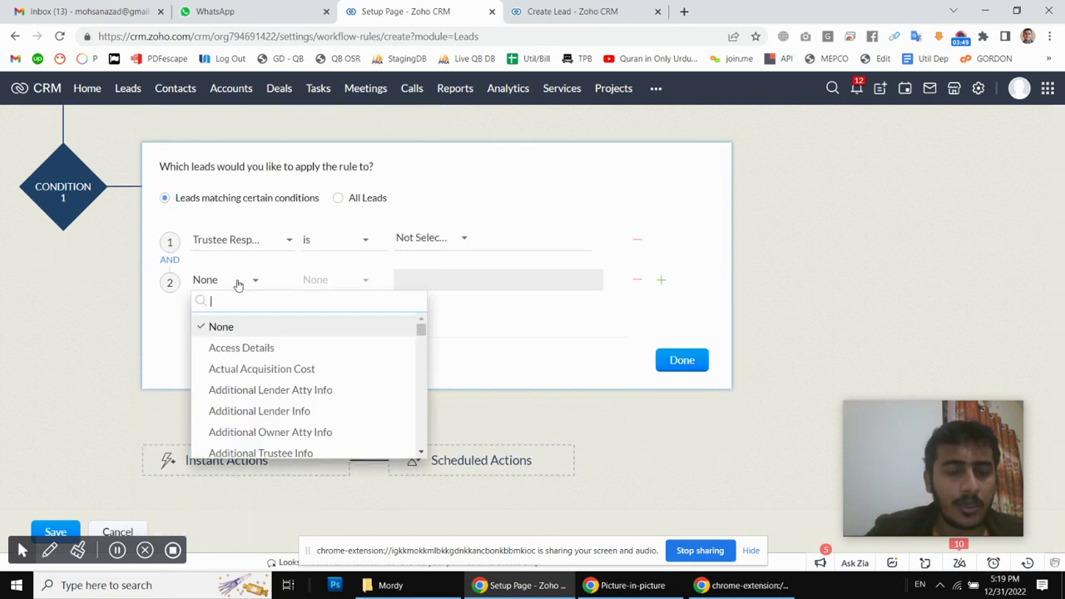
pyautogui.write('lead')
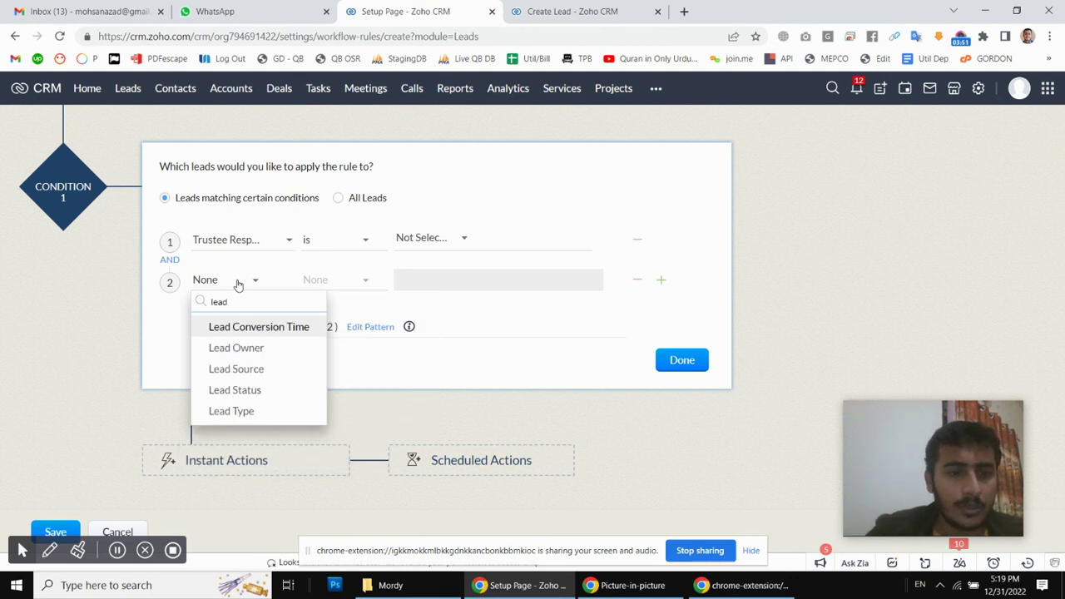
pyautogui.click(238, 411)
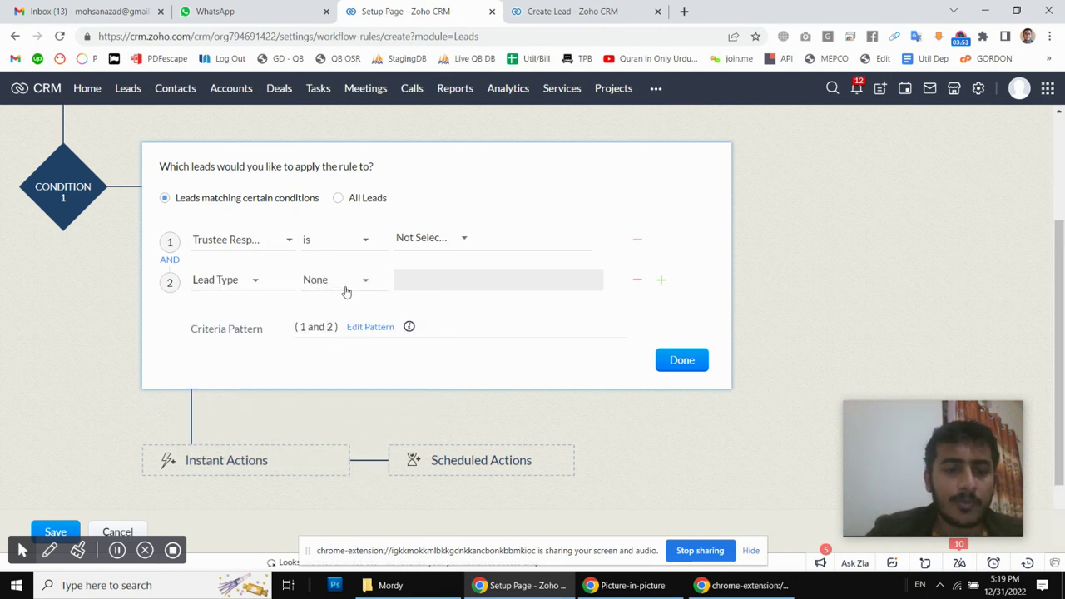
pyautogui.click(345, 289)
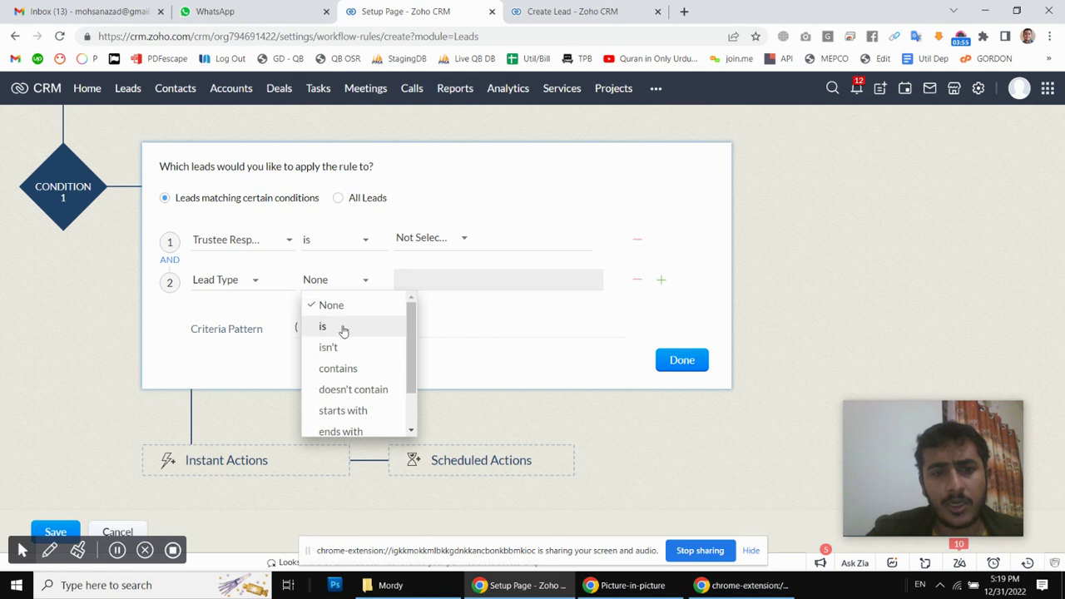
pyautogui.click(346, 325)
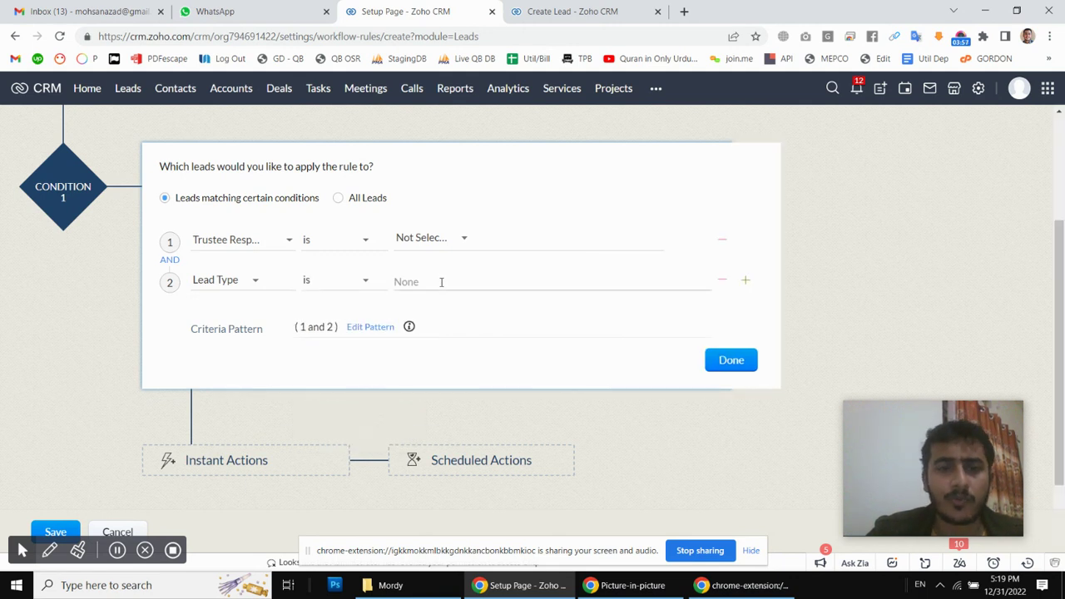
pyautogui.click(441, 282)
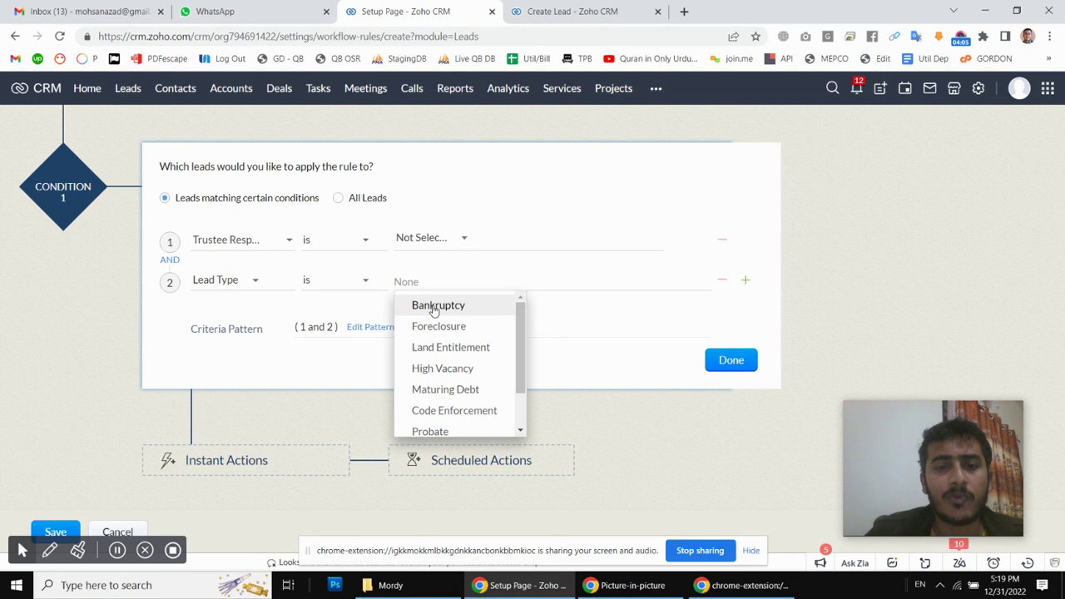
pyautogui.click(436, 309)
pyautogui.click(282, 378)
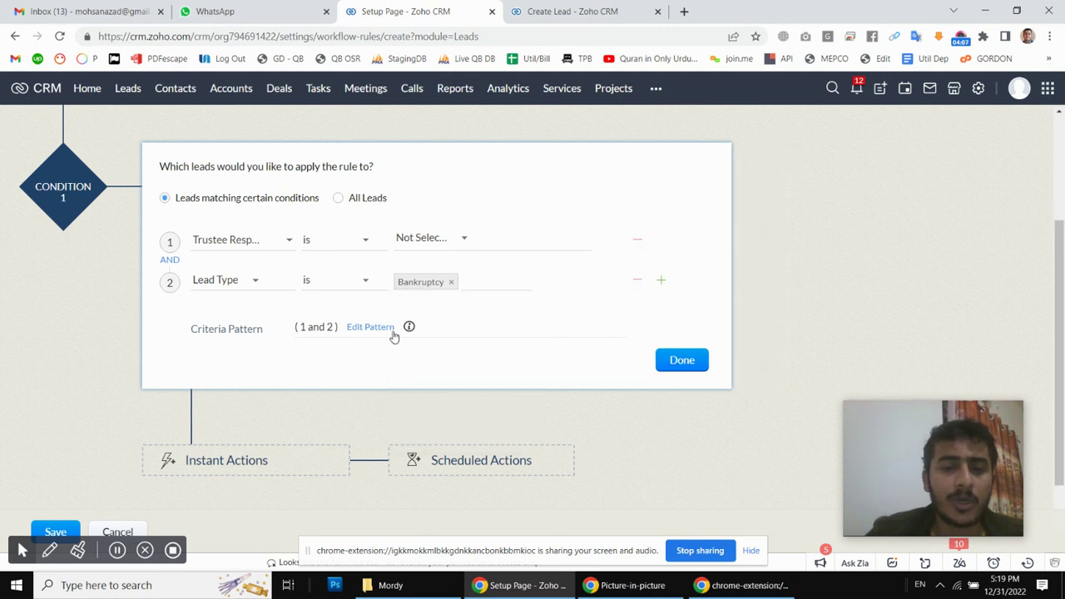
# Add an instant email notification to Condition 1 using "BK - Trustee Initial Email".
pyautogui.scroll(-1, 392, 336)
pyautogui.scroll(1, 376, 328)
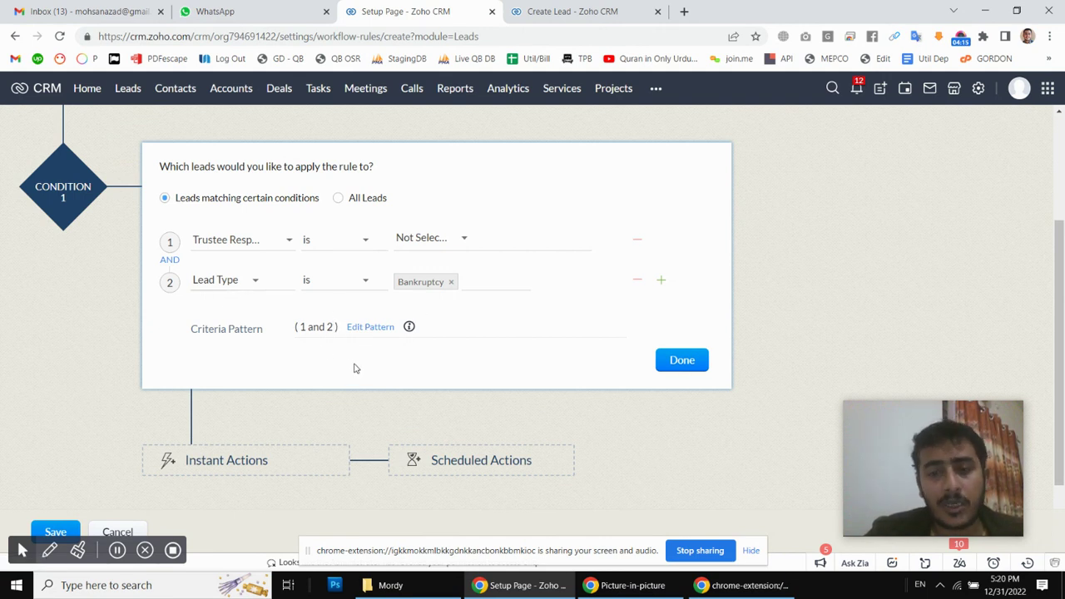
pyautogui.scroll(-1, 355, 360)
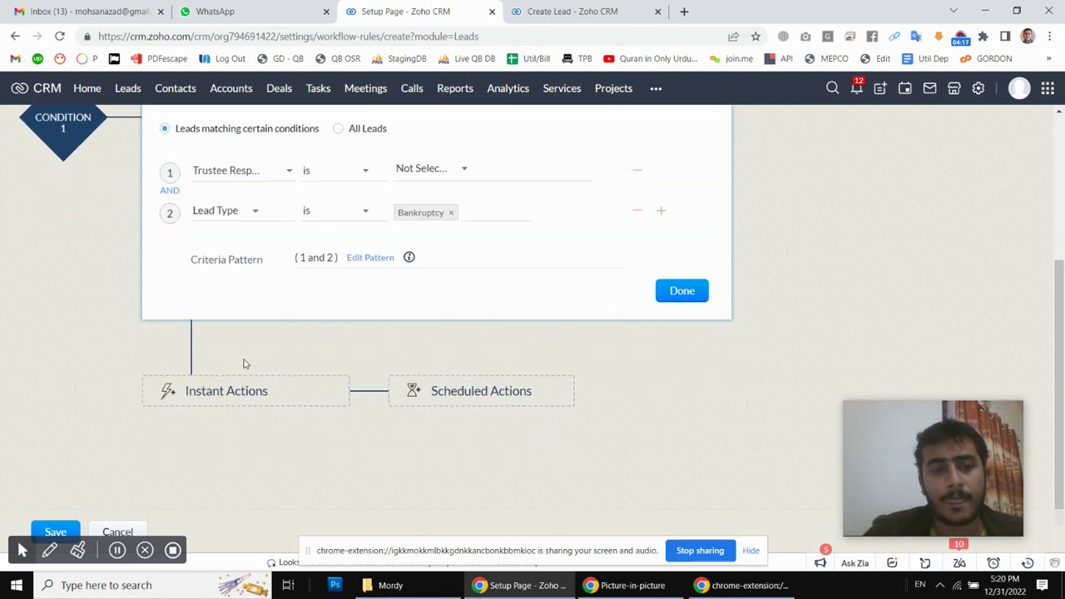
pyautogui.scroll(3, 260, 259)
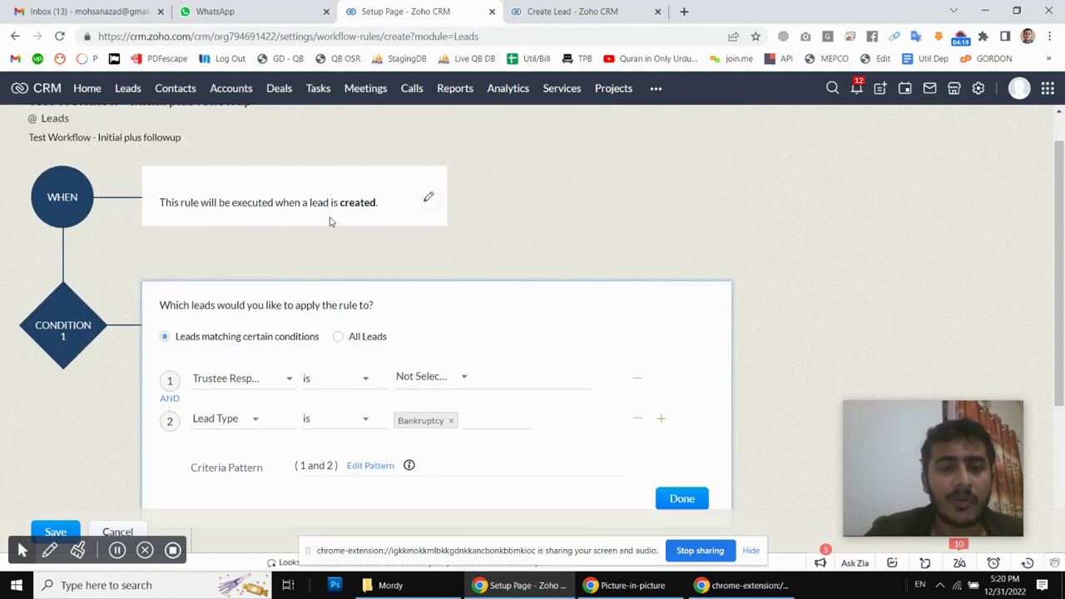
pyautogui.scroll(-3, 235, 219)
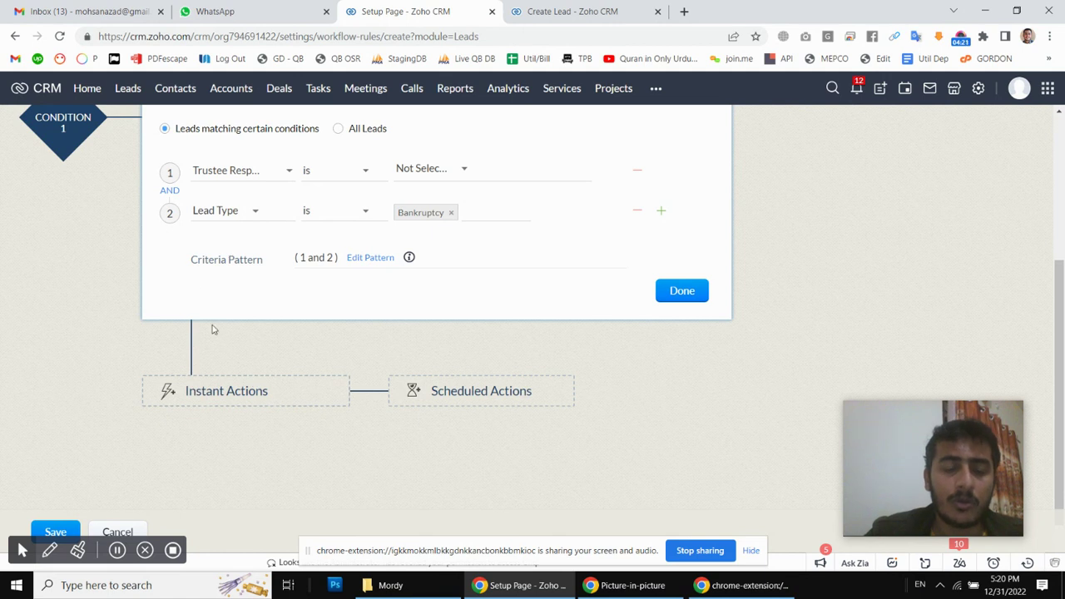
pyautogui.click(245, 392)
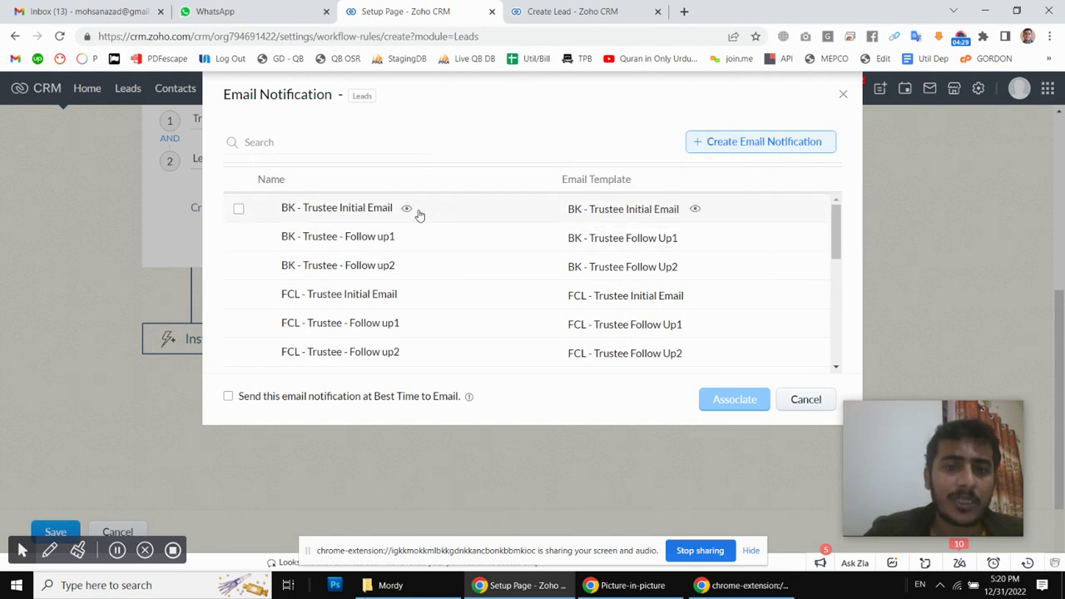
pyautogui.click(239, 211)
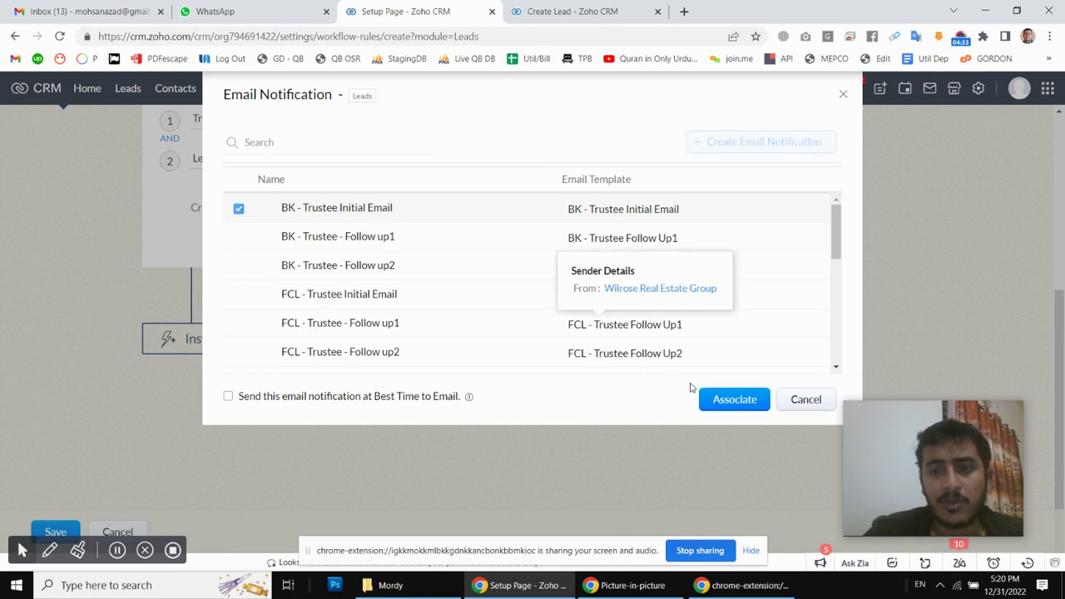
pyautogui.click(729, 399)
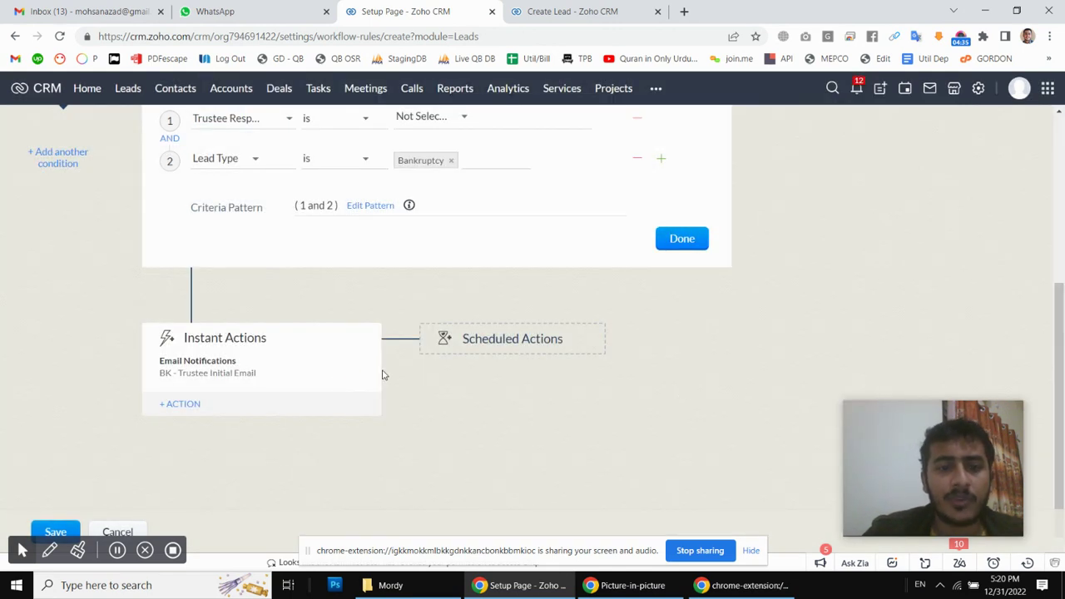
# Add a scheduled action to Condition 1 that executes 3 days after the rule trigger time.
pyautogui.click(543, 336)
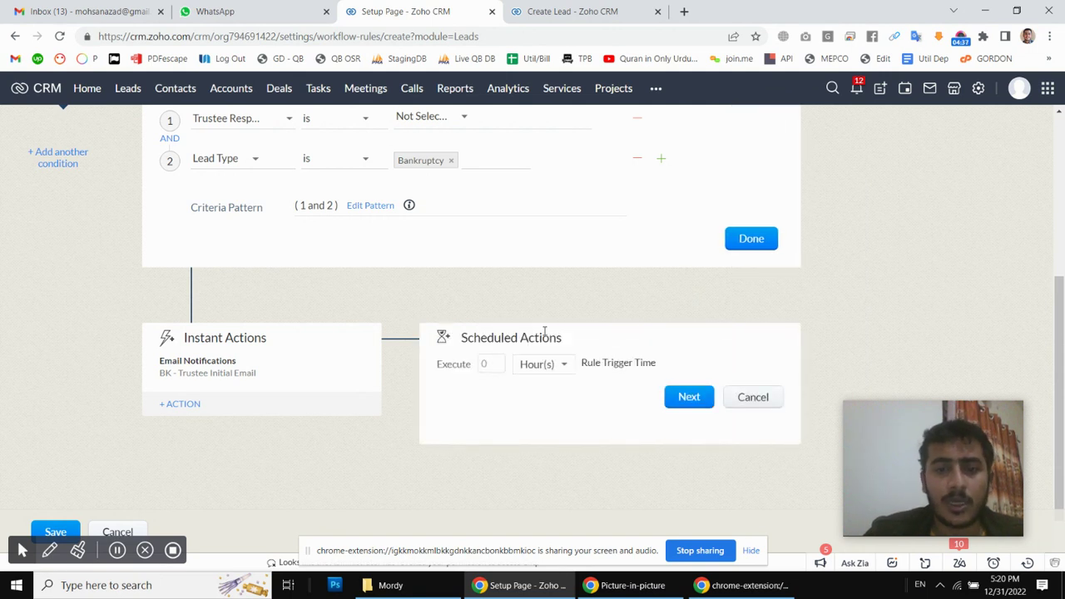
pyautogui.scroll(-1, 545, 333)
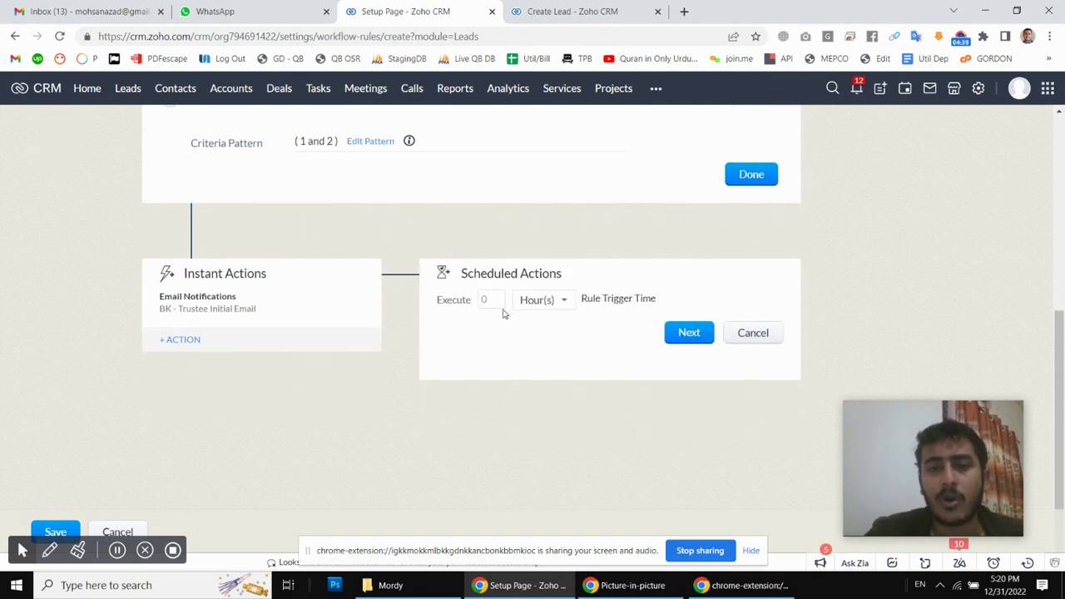
pyautogui.click(550, 300)
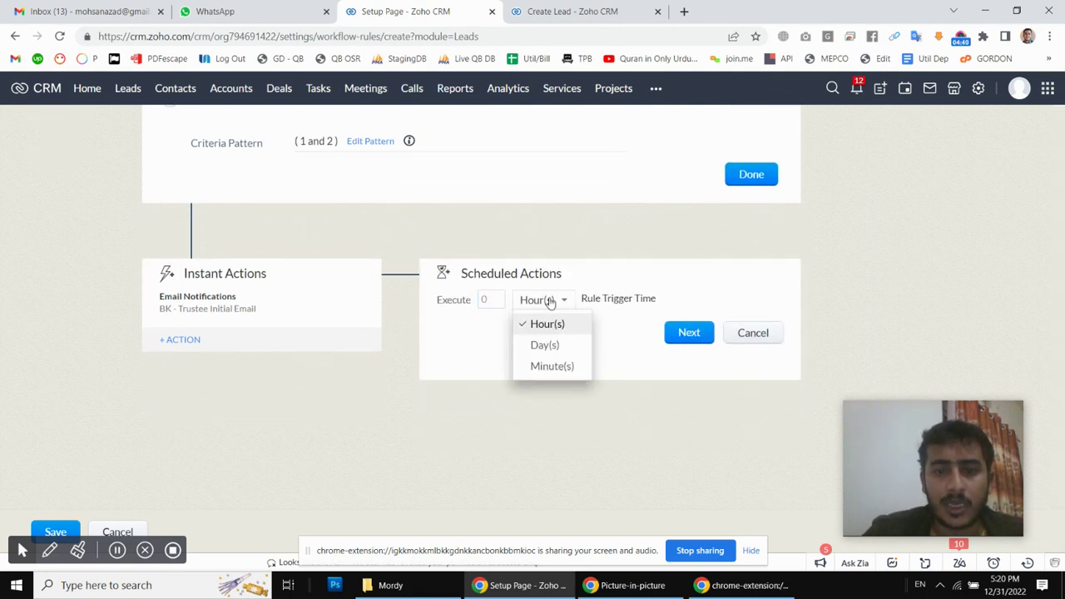
pyautogui.click(541, 345)
pyautogui.click(496, 302)
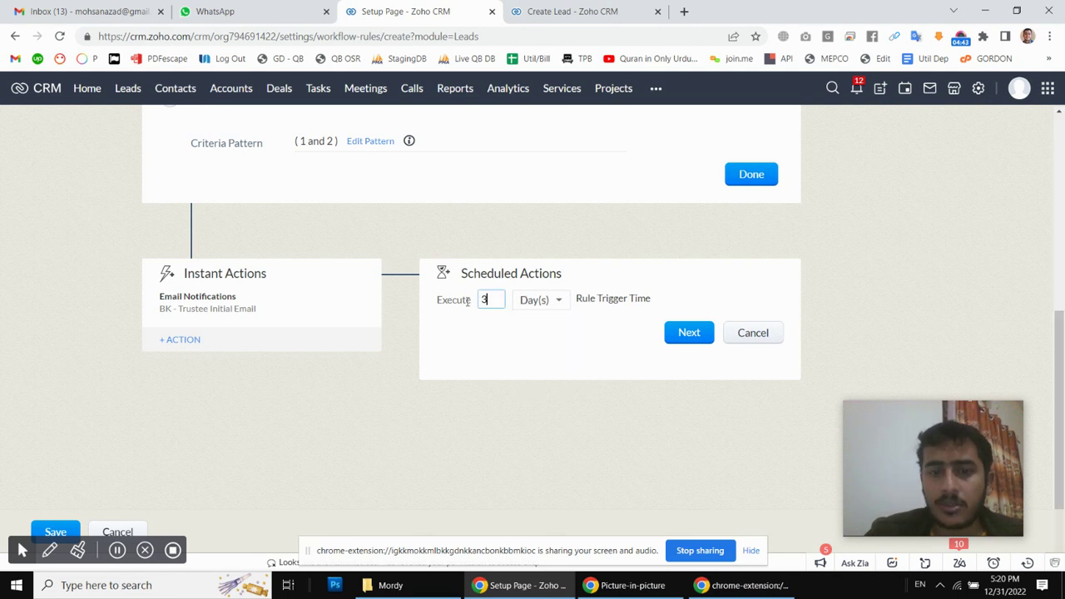
pyautogui.write('3')
pyautogui.scroll(2, 529, 354)
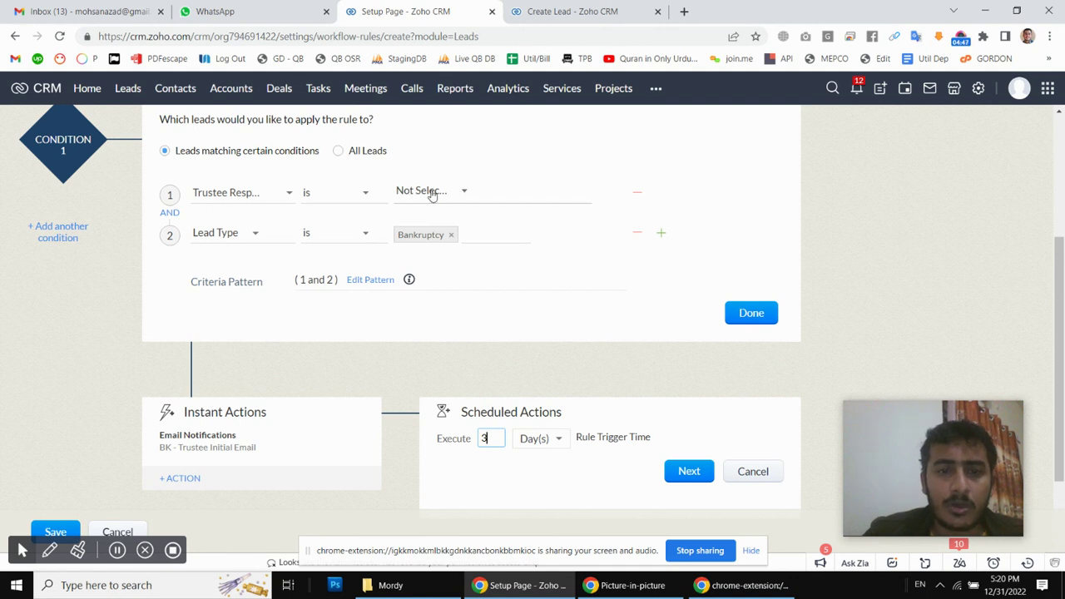
pyautogui.scroll(-2, 431, 196)
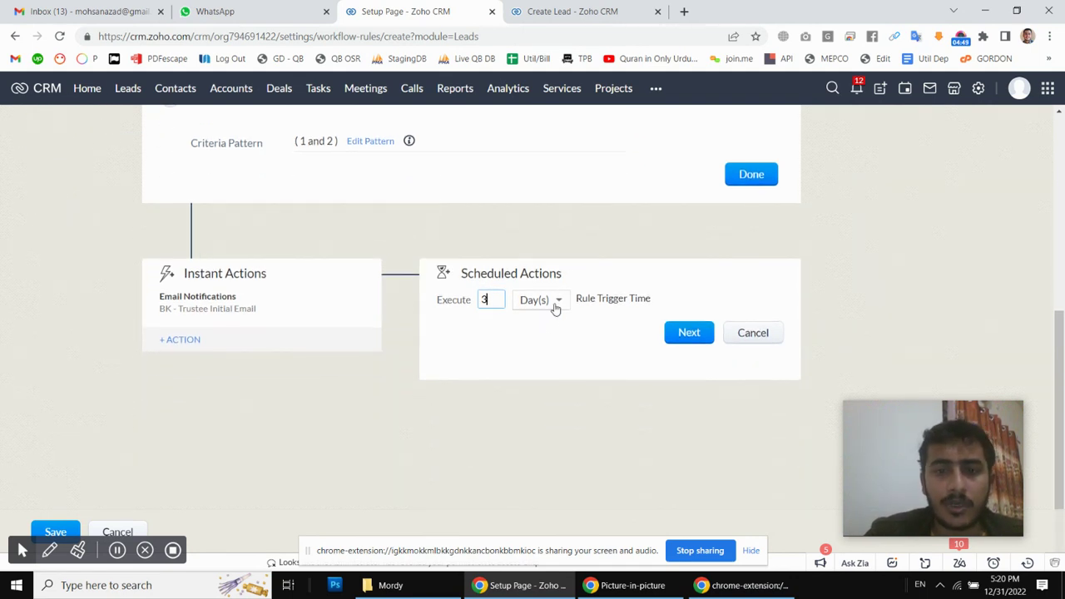
pyautogui.click(691, 334)
# Associate the "BK - Trustee - Follow up1" email notification with the 3-day scheduled action.
pyautogui.click(493, 357)
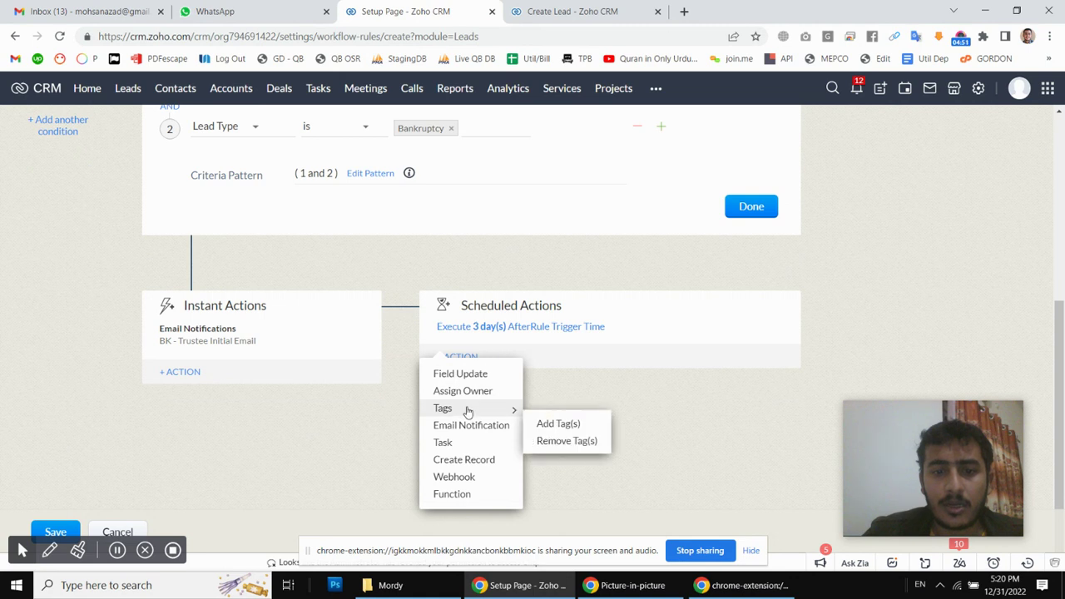
pyautogui.click(446, 428)
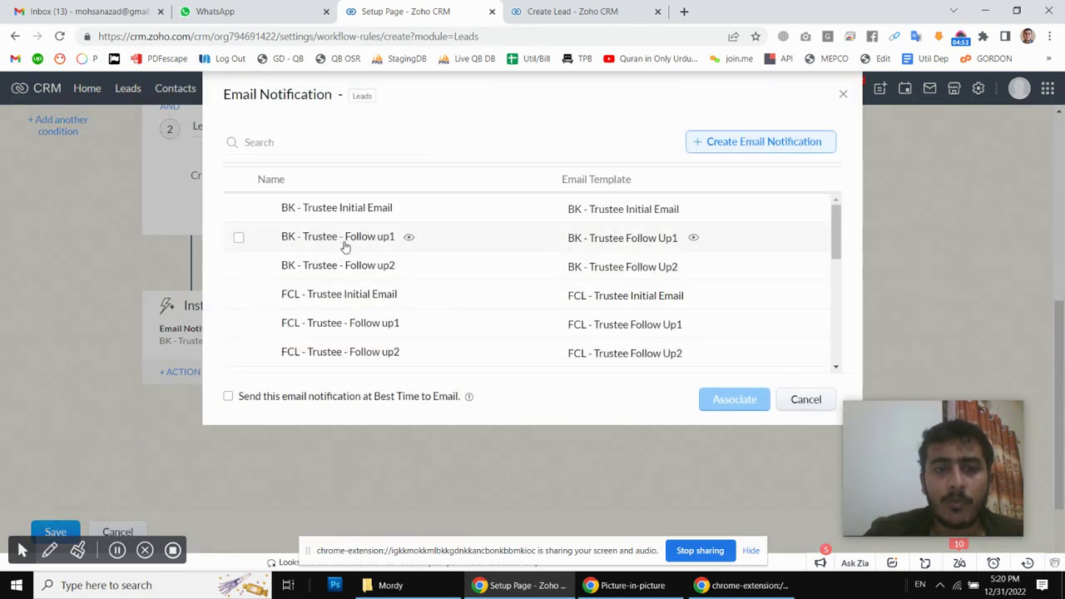
pyautogui.click(547, 245)
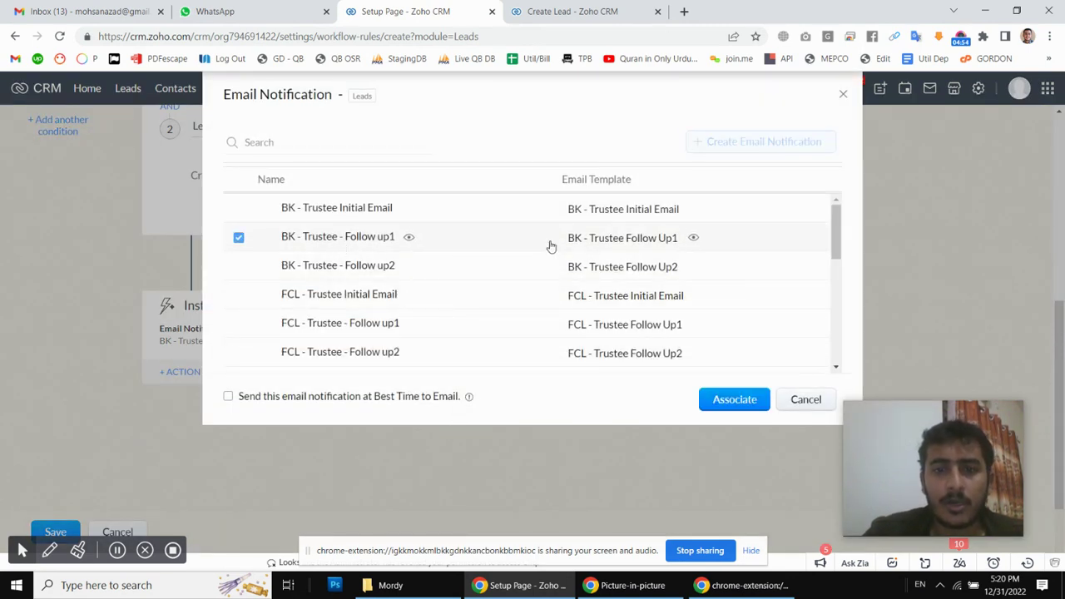
pyautogui.click(738, 399)
pyautogui.scroll(-1, 718, 326)
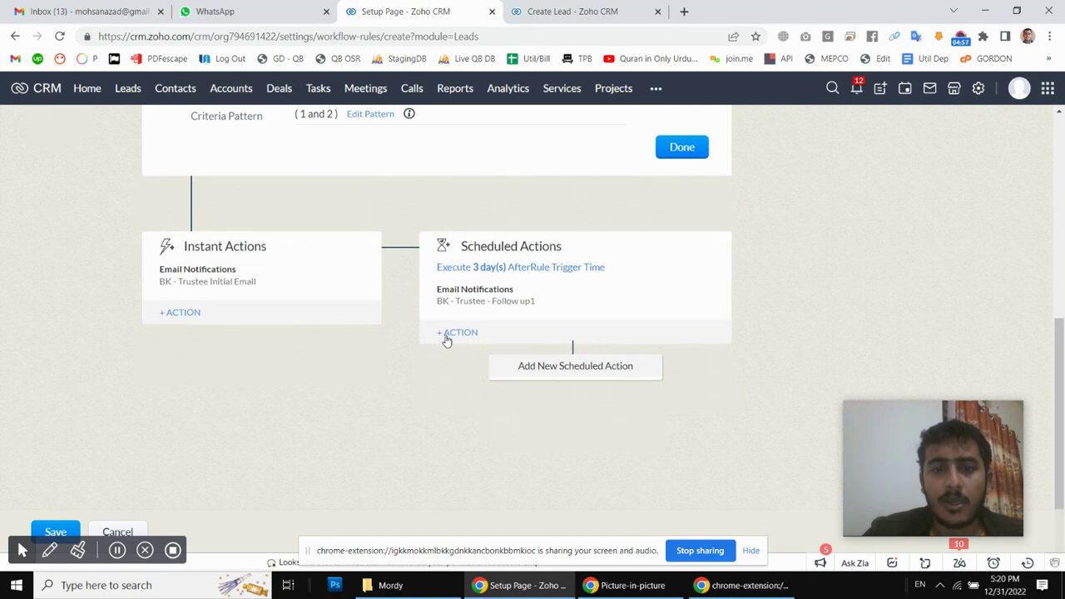
# Add a second scheduled action that executes 7 days after the rule trigger time.
pyautogui.click(545, 372)
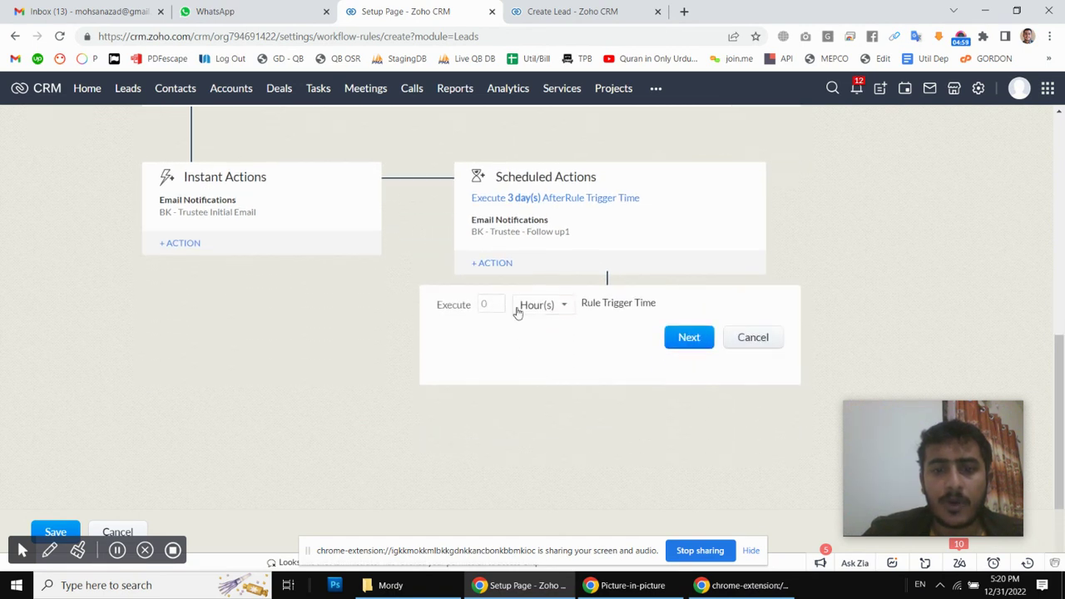
pyautogui.click(545, 309)
pyautogui.click(544, 347)
pyautogui.click(484, 305)
pyautogui.click(508, 352)
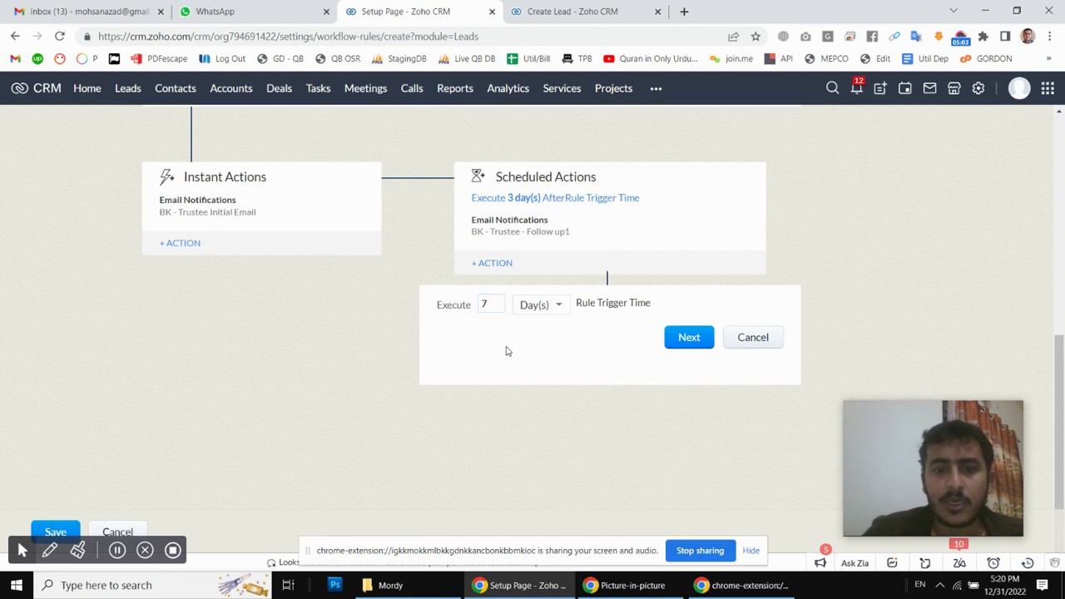
pyautogui.scroll(3, 255, 267)
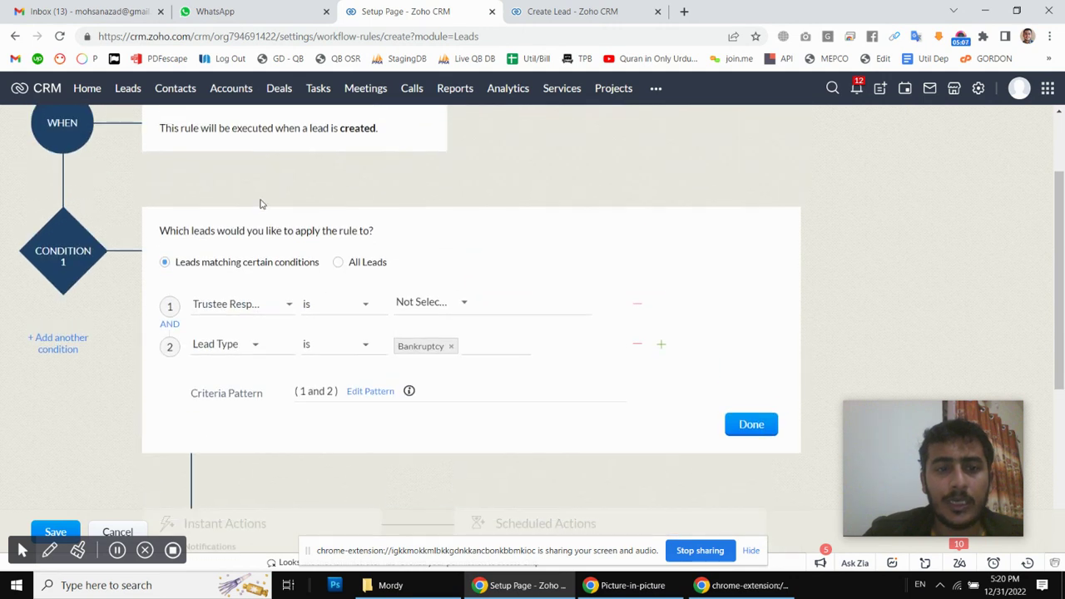
pyautogui.scroll(-3, 258, 316)
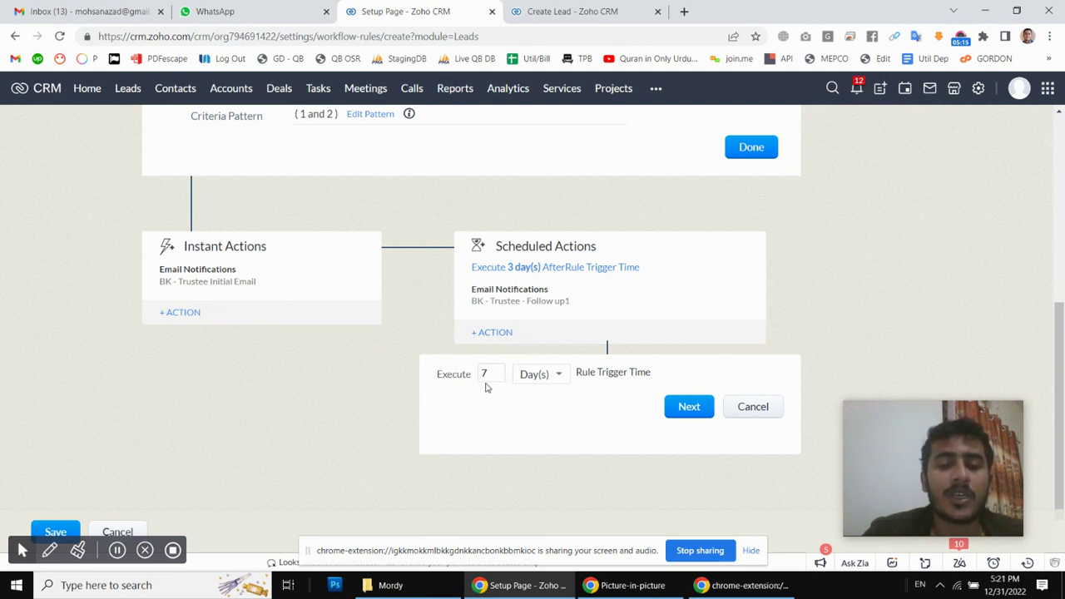
pyautogui.click(689, 407)
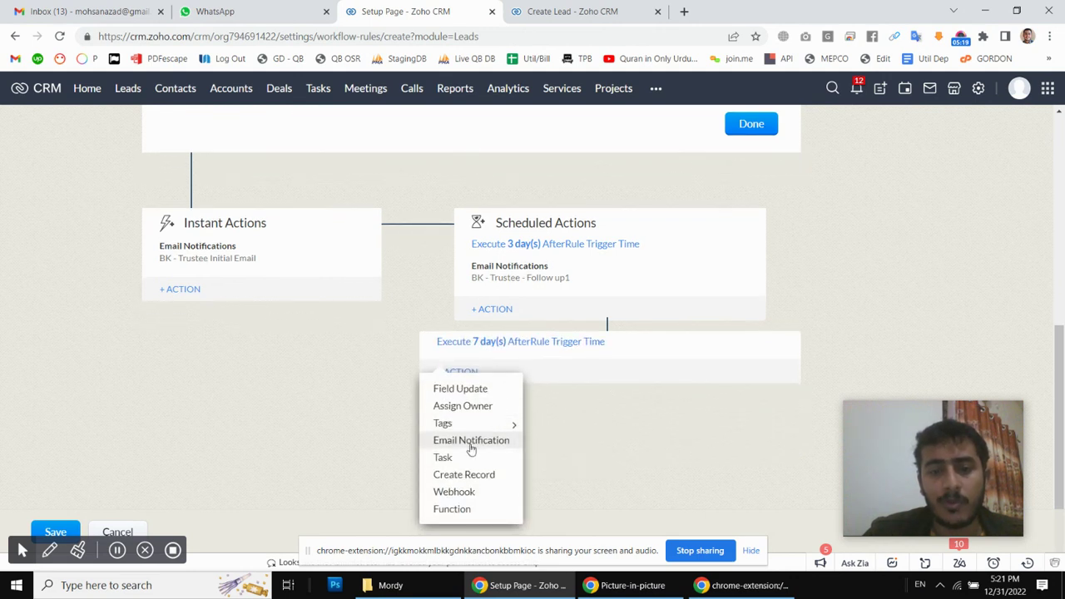
# Associate the "BK - Trustee - Follow up2" email notification with the 7-day scheduled action.
pyautogui.click(455, 443)
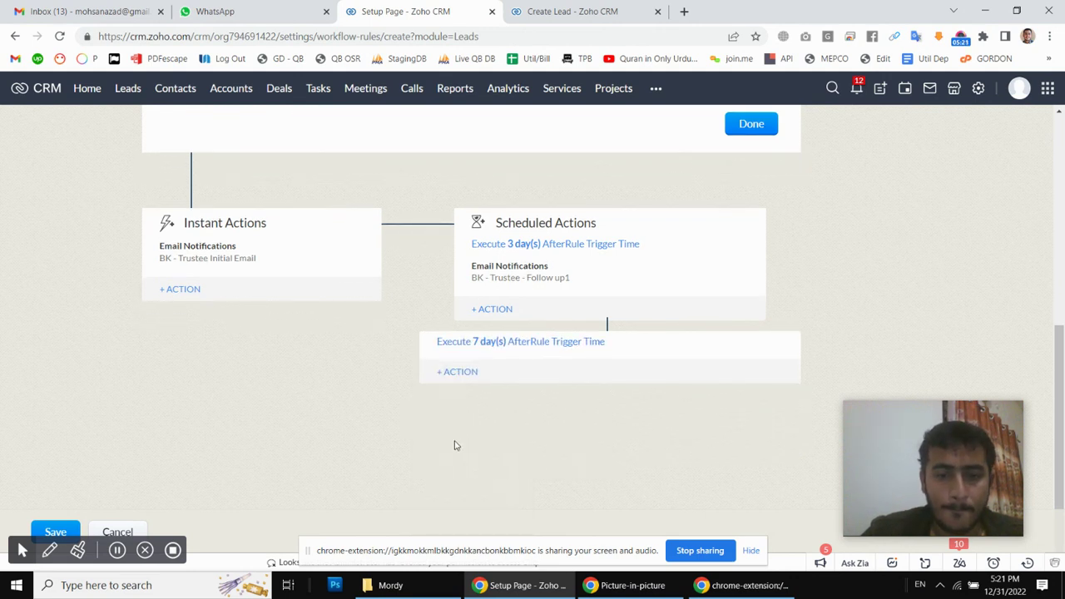
pyautogui.click(365, 268)
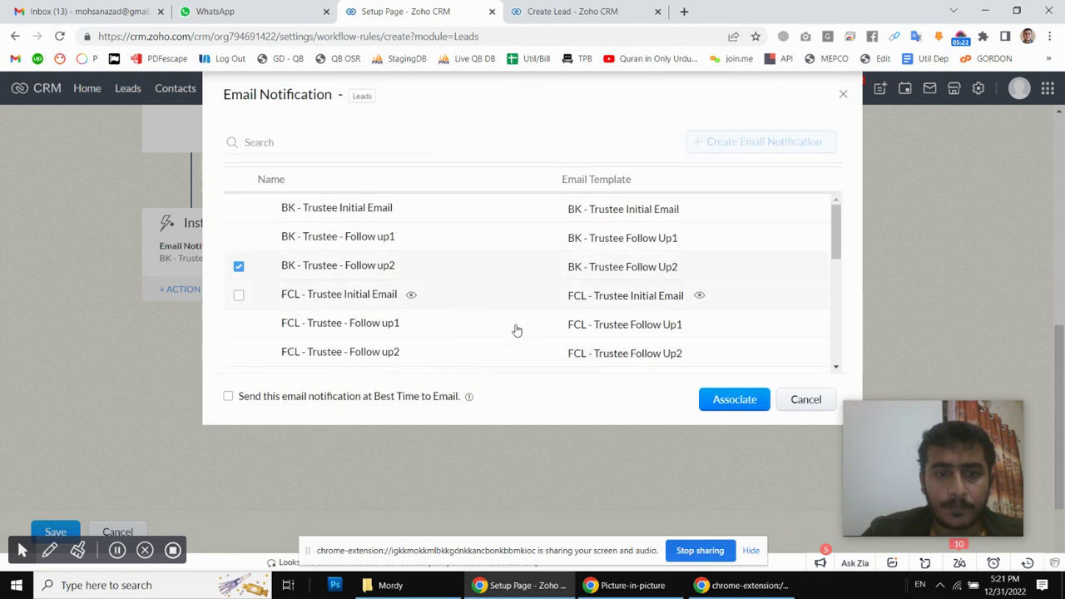
pyautogui.click(743, 400)
# Review Condition 1's criteria with its instant and scheduled emails, and check the email response checkboxes on the Create Lead form.
pyautogui.scroll(3, 367, 378)
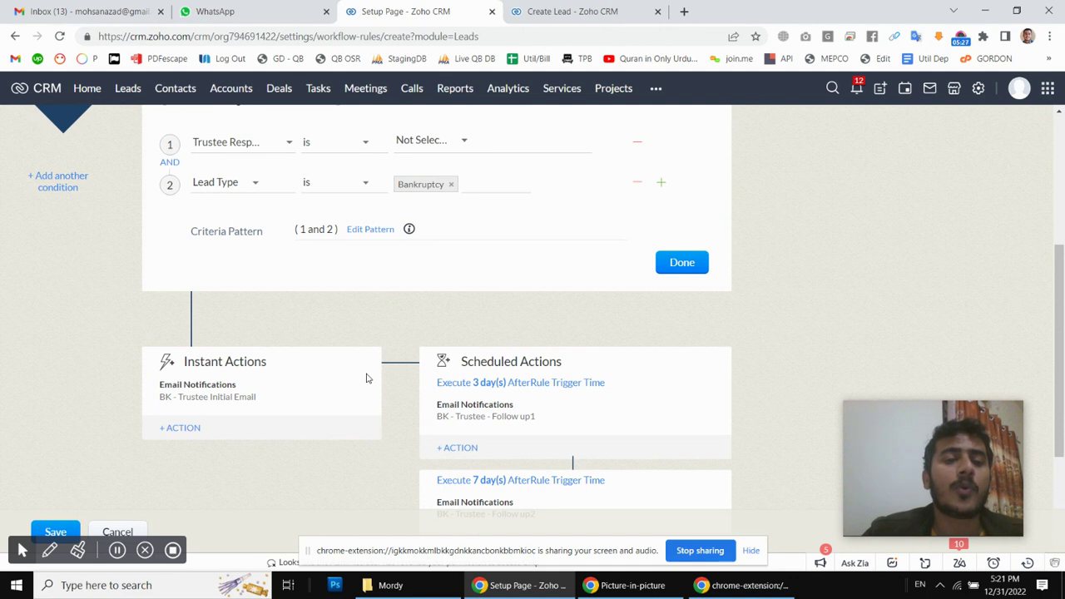
pyautogui.scroll(1, 367, 379)
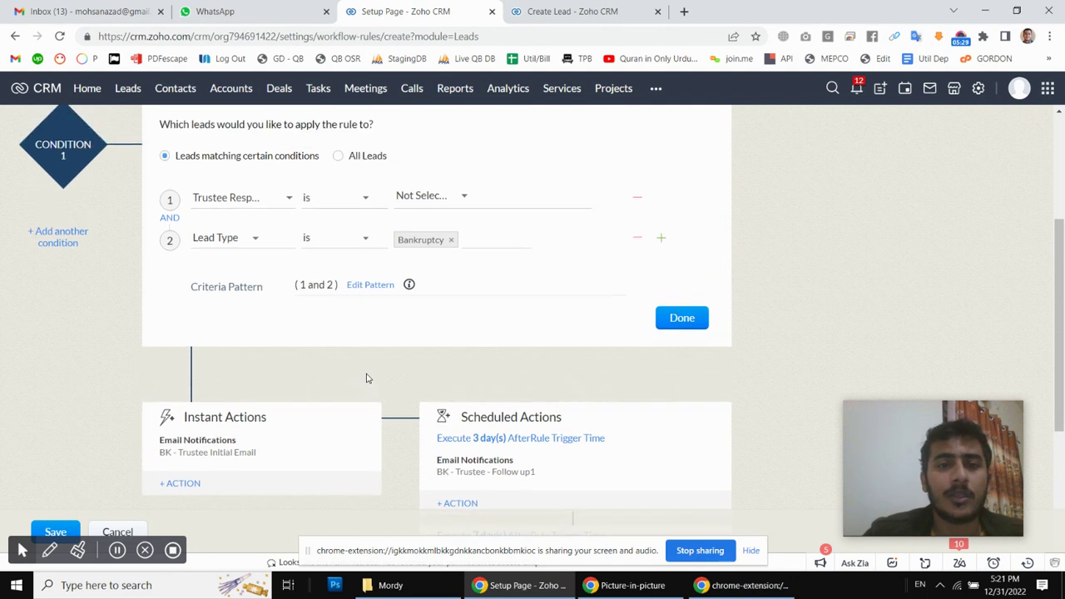
pyautogui.hotkey('ctrl', 'Tab')
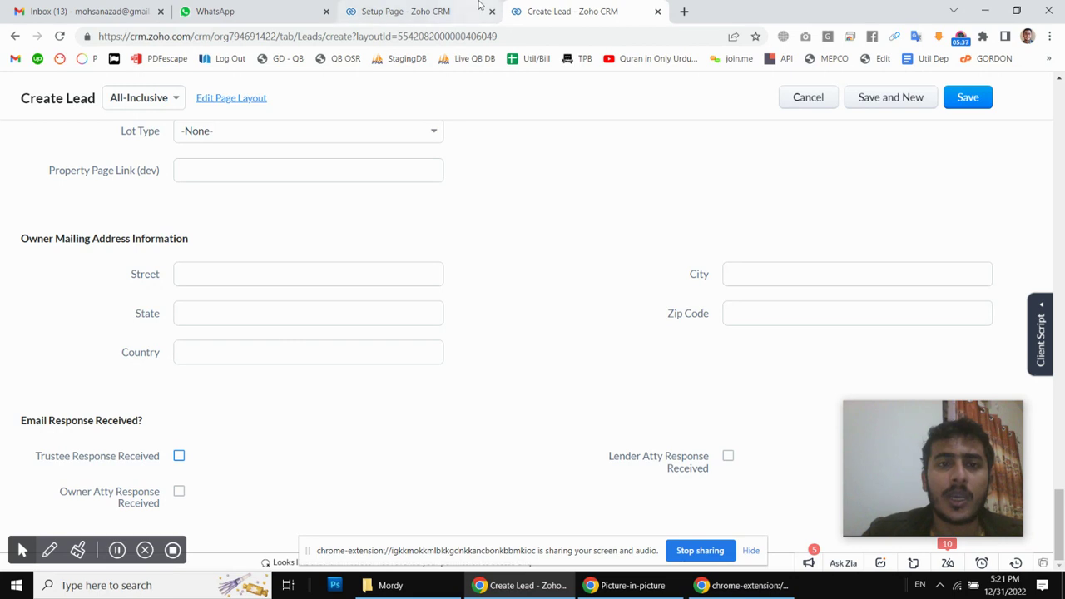
pyautogui.click(420, 12)
pyautogui.scroll(-3, 402, 342)
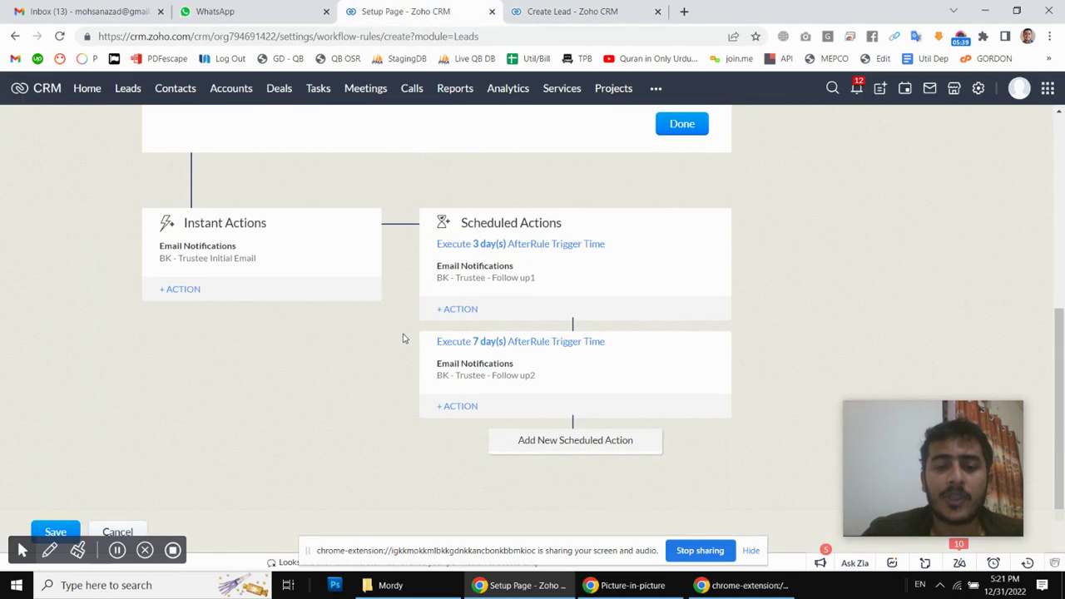
pyautogui.scroll(3, 363, 354)
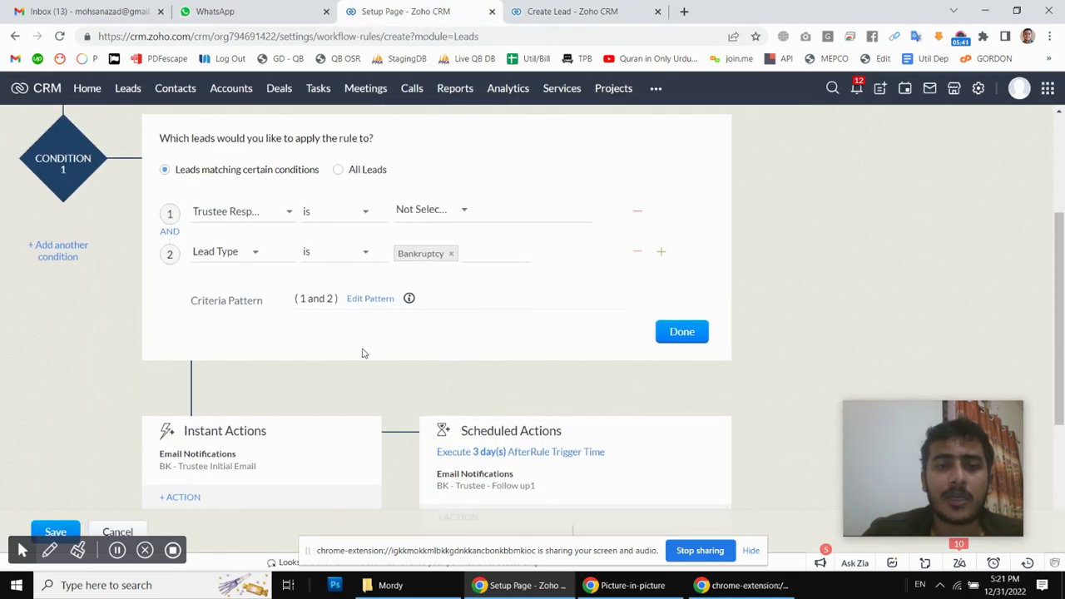
pyautogui.scroll(-2, 468, 425)
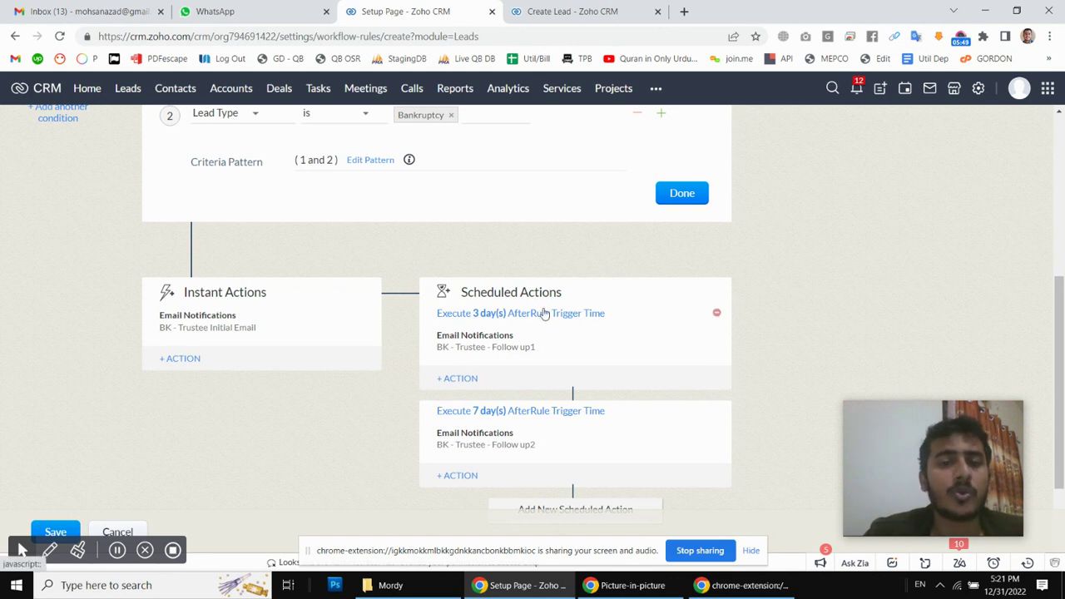
pyautogui.scroll(2, 410, 309)
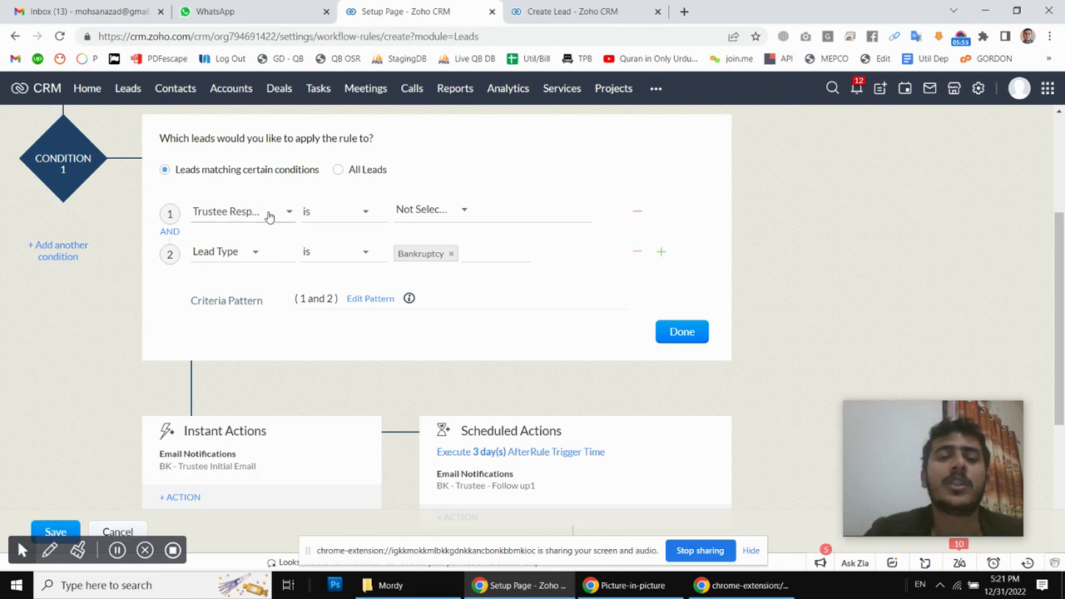
pyautogui.scroll(-2, 274, 232)
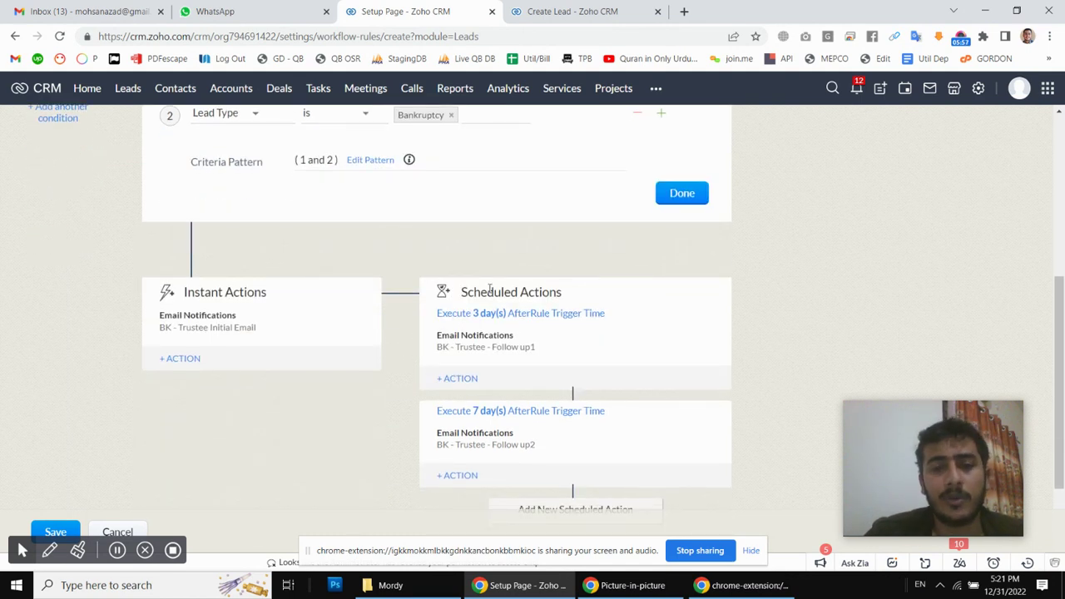
pyautogui.scroll(-2, 416, 302)
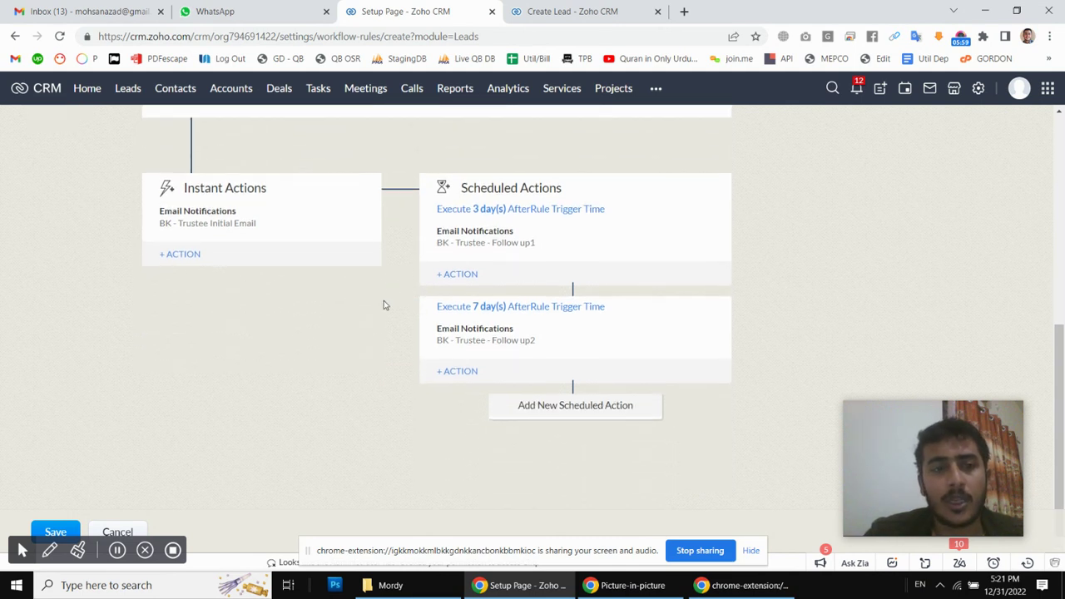
pyautogui.scroll(4, 384, 300)
pyautogui.scroll(-4, 64, 257)
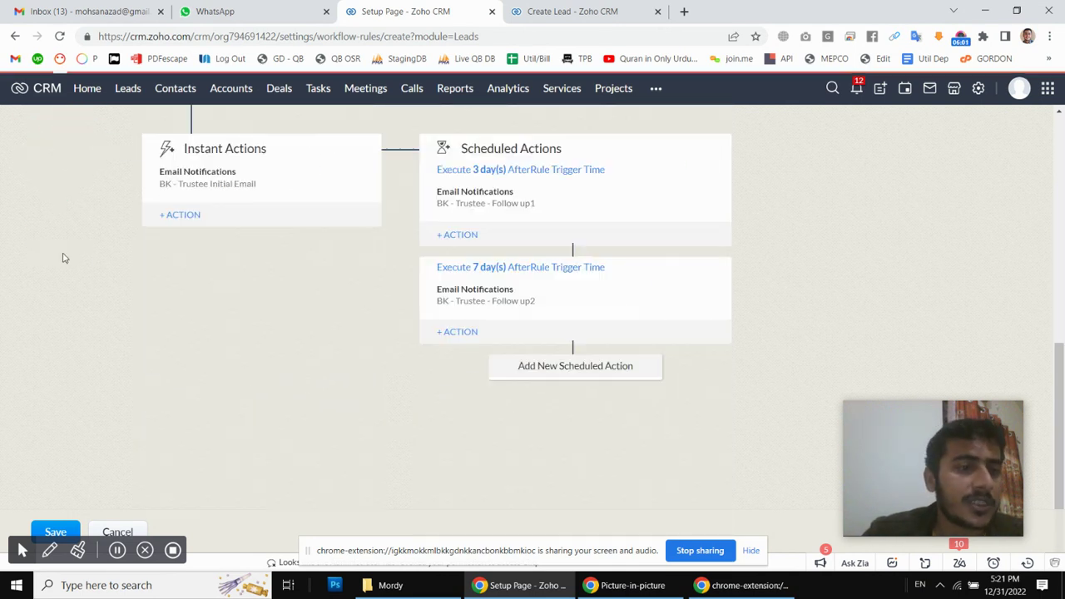
pyautogui.scroll(-3, 201, 281)
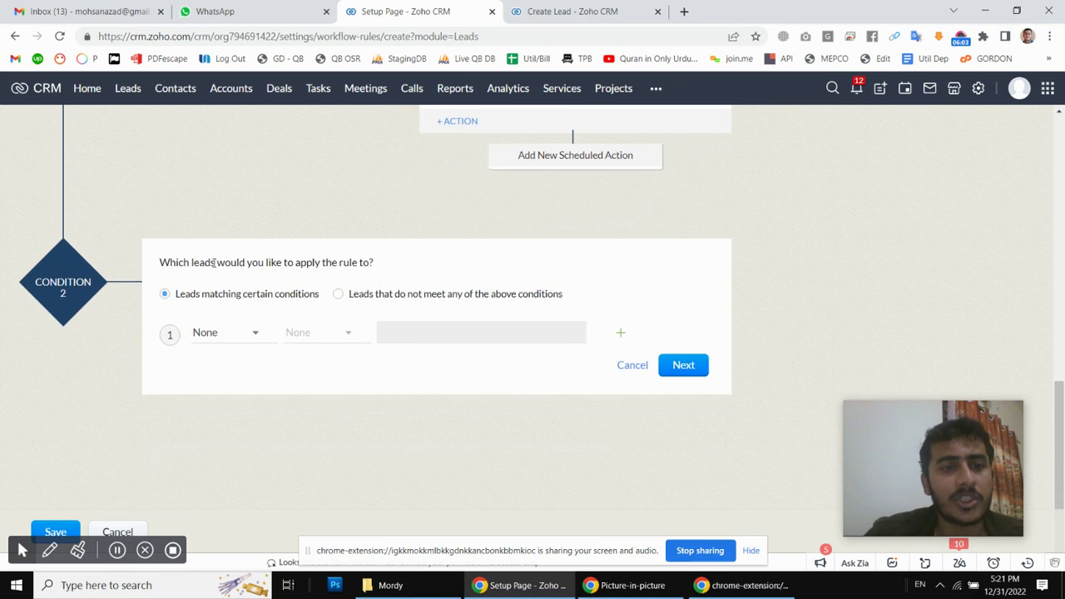
pyautogui.scroll(8, 254, 245)
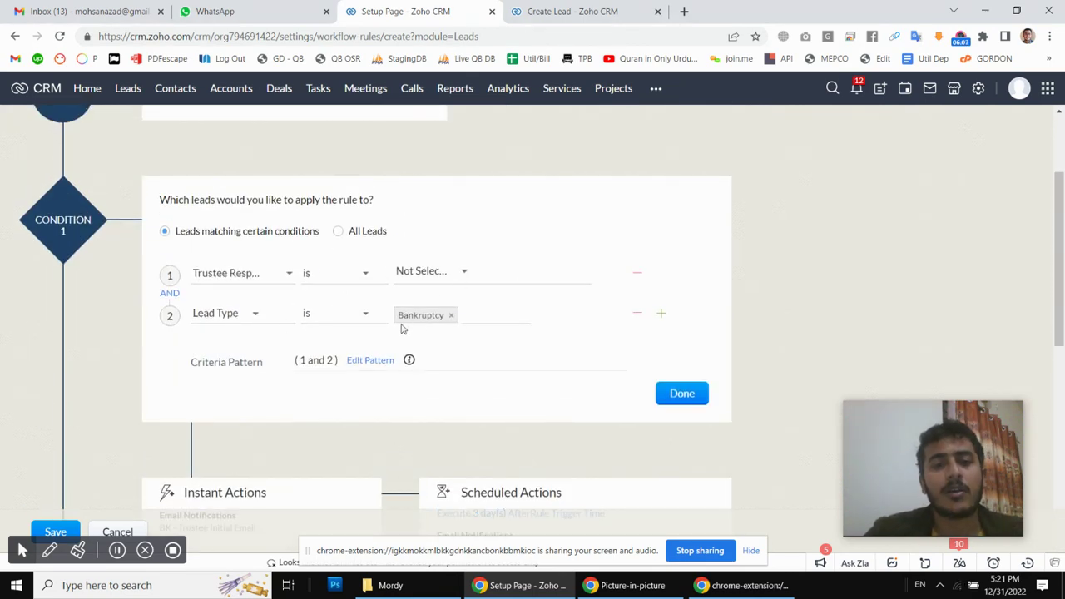
pyautogui.scroll(-8, 418, 315)
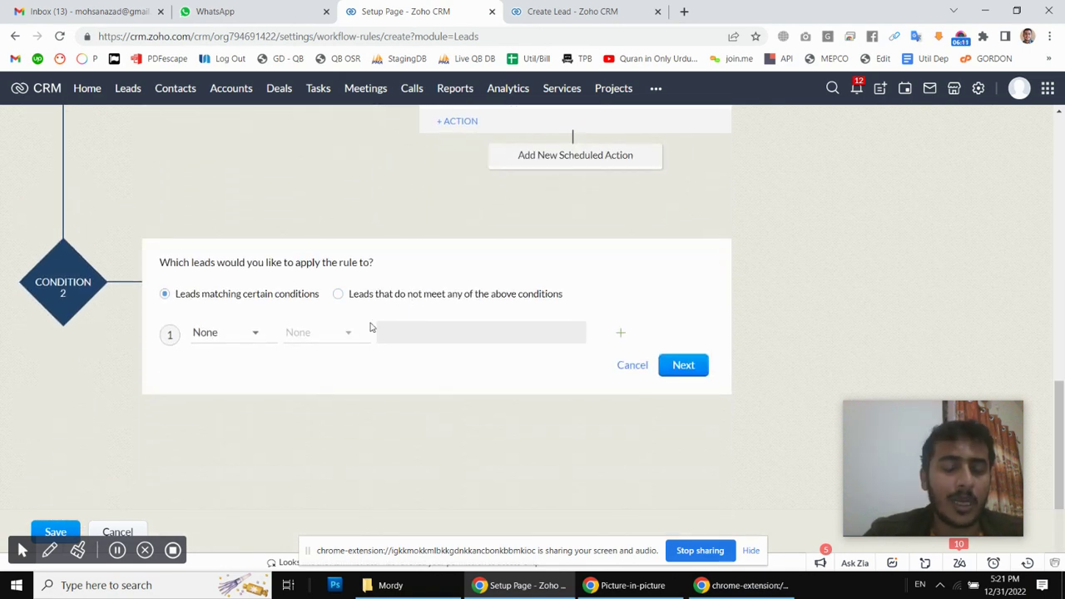
pyautogui.click(235, 343)
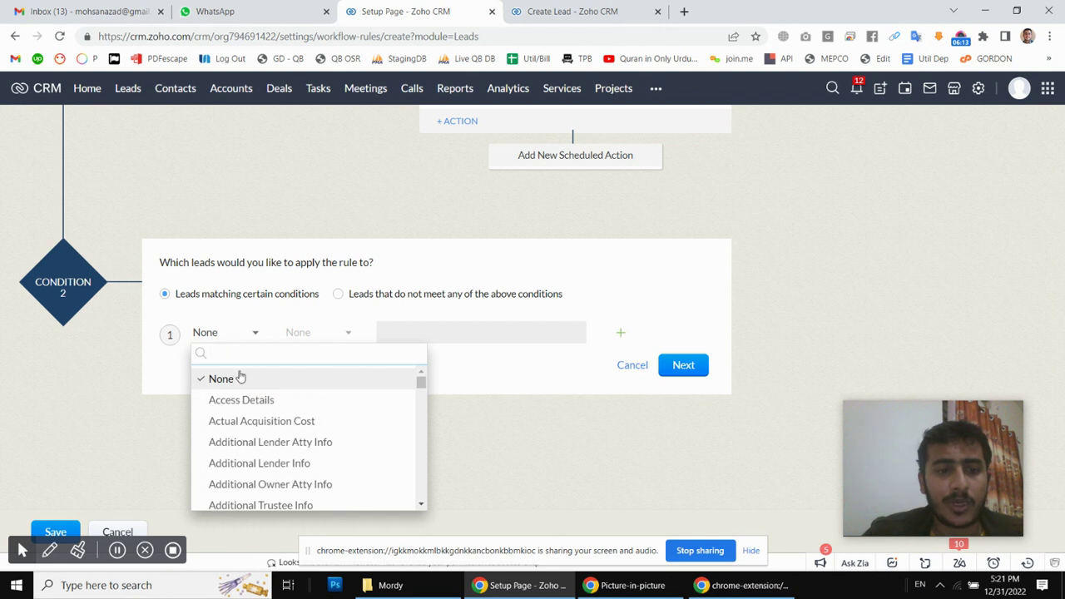
pyautogui.write('trus')
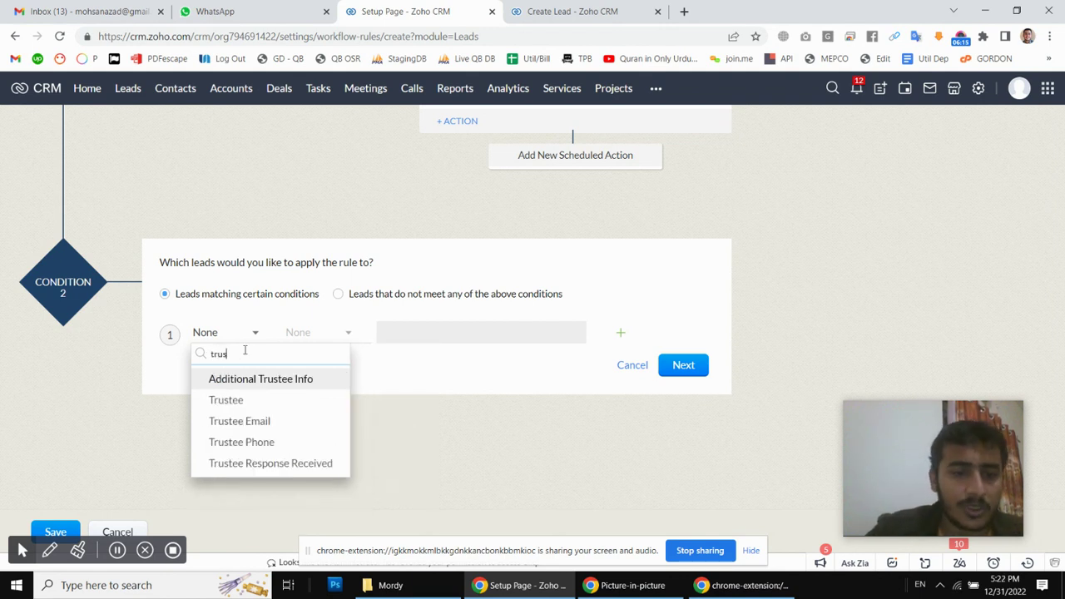
pyautogui.click(281, 422)
pyautogui.click(329, 337)
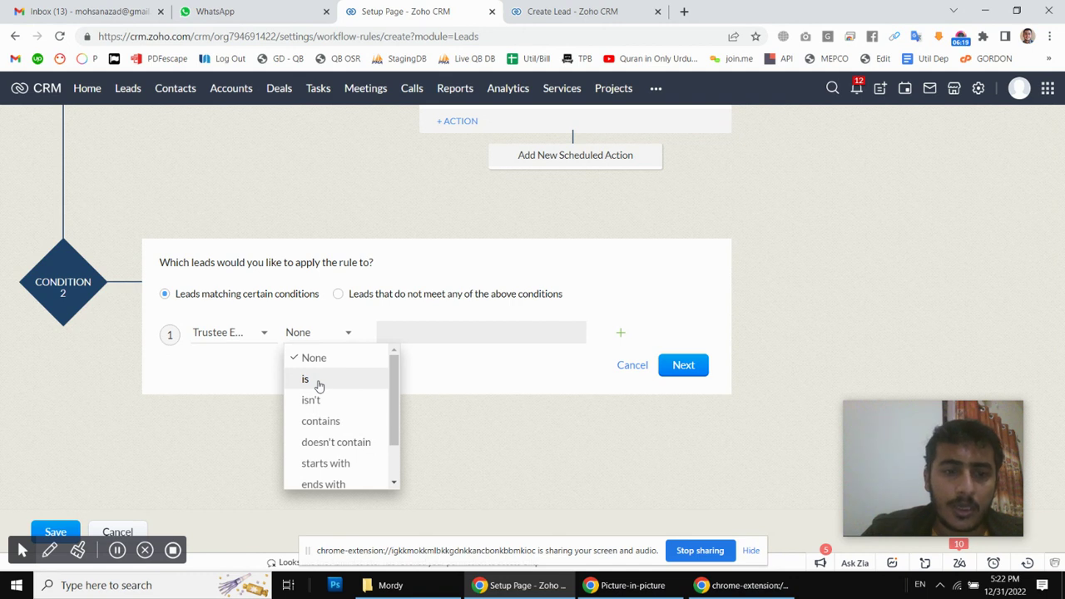
# Set Condition 2's first criterion to Trustee Response Received is Not Selected and proceed to its actions.
pyautogui.click(254, 338)
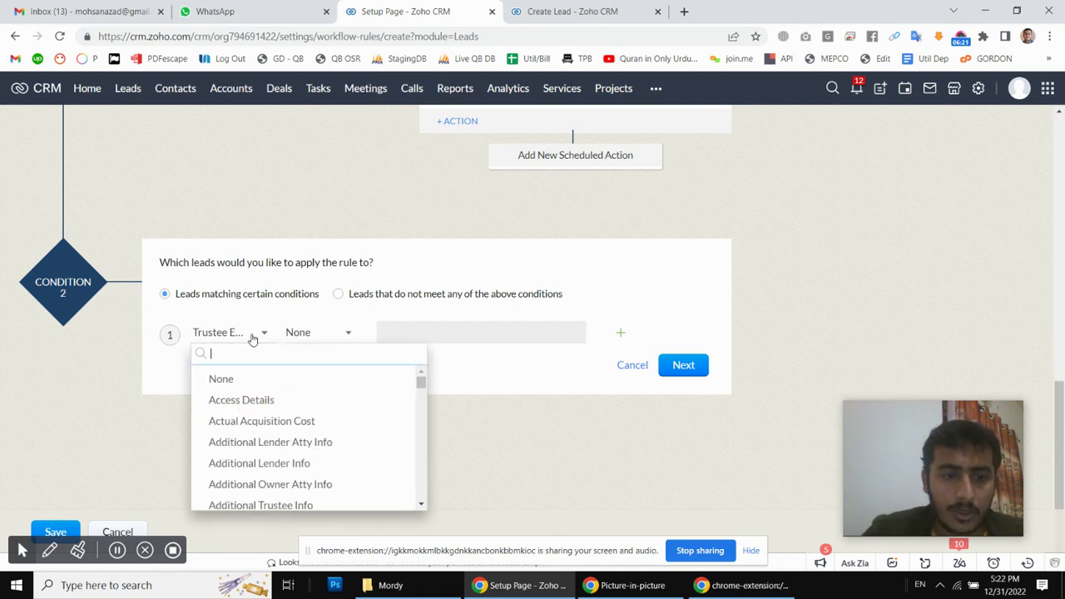
pyautogui.write('trus')
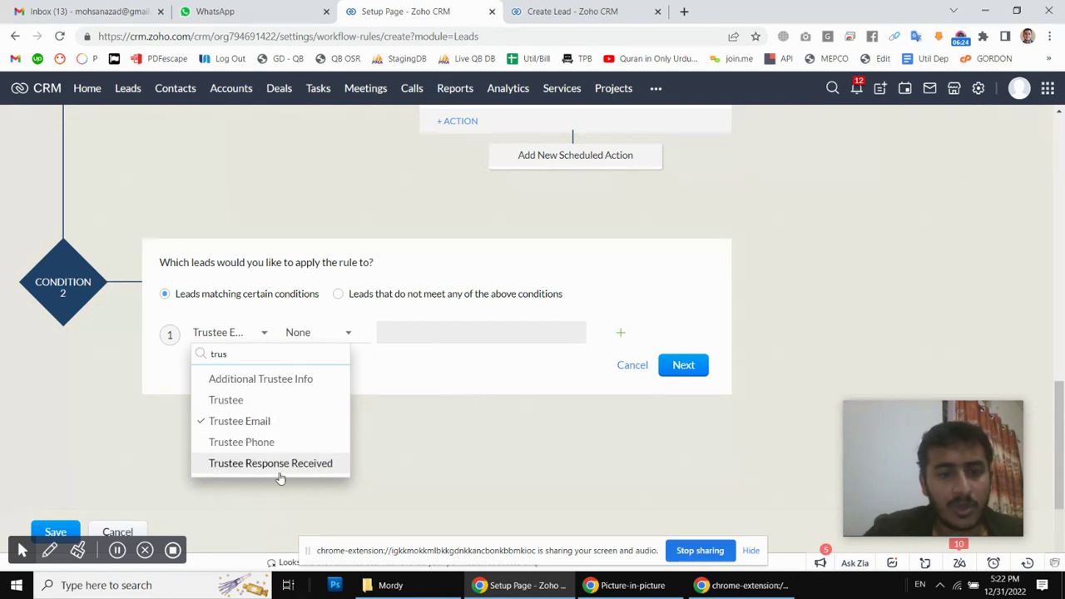
pyautogui.click(271, 464)
pyautogui.click(356, 344)
pyautogui.click(412, 334)
pyautogui.click(421, 380)
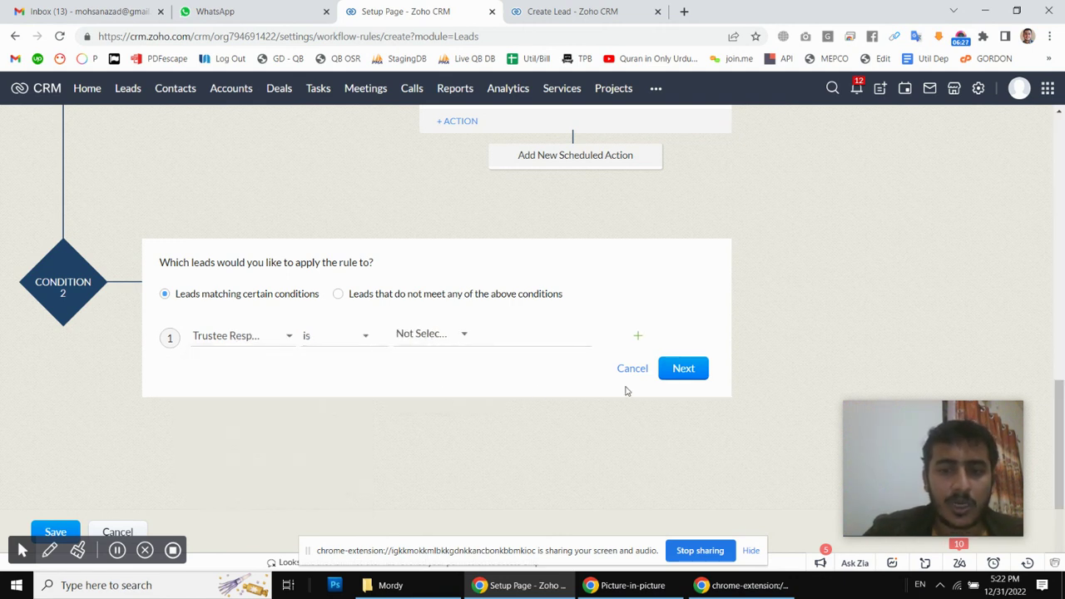
pyautogui.click(683, 369)
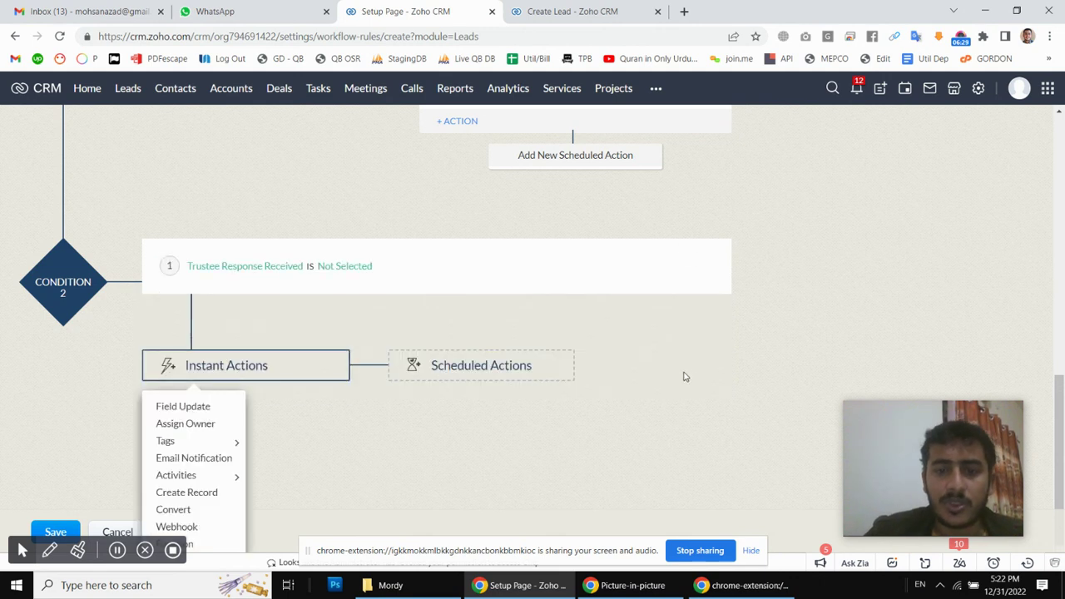
# Reopen Condition 2's criteria and add a second criterion: Lead Type isn't Bankruptcy.
pyautogui.click(716, 261)
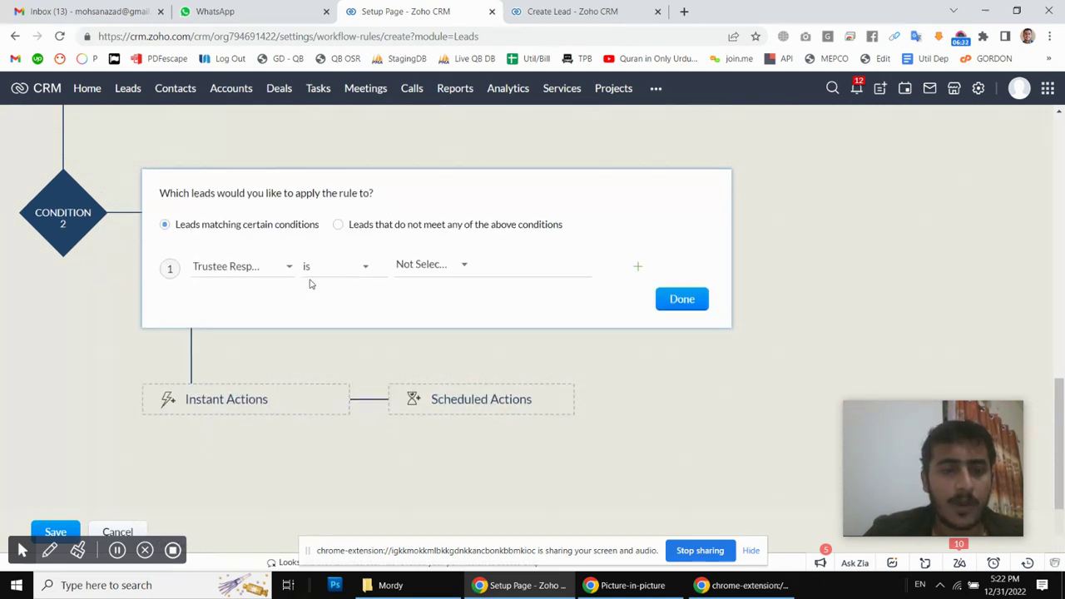
pyautogui.click(640, 267)
pyautogui.click(236, 316)
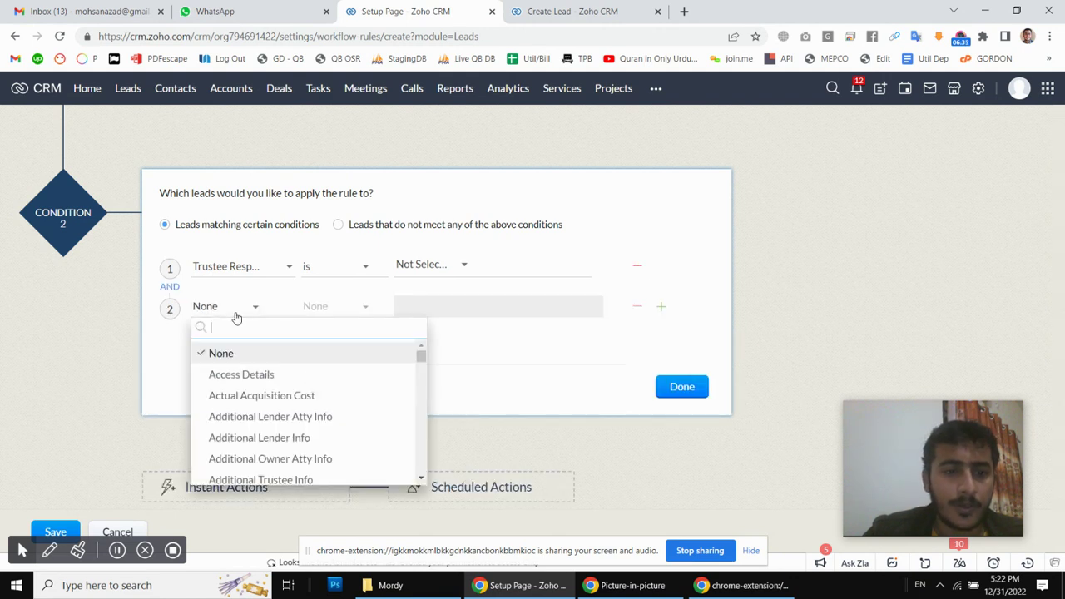
pyautogui.write('lead')
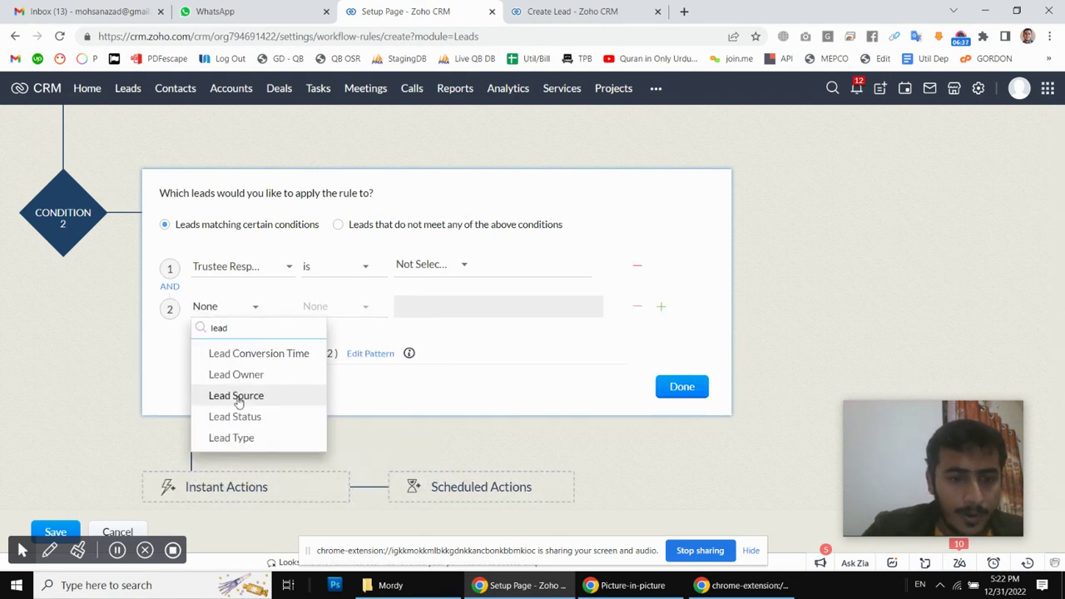
pyautogui.click(231, 436)
pyautogui.click(330, 316)
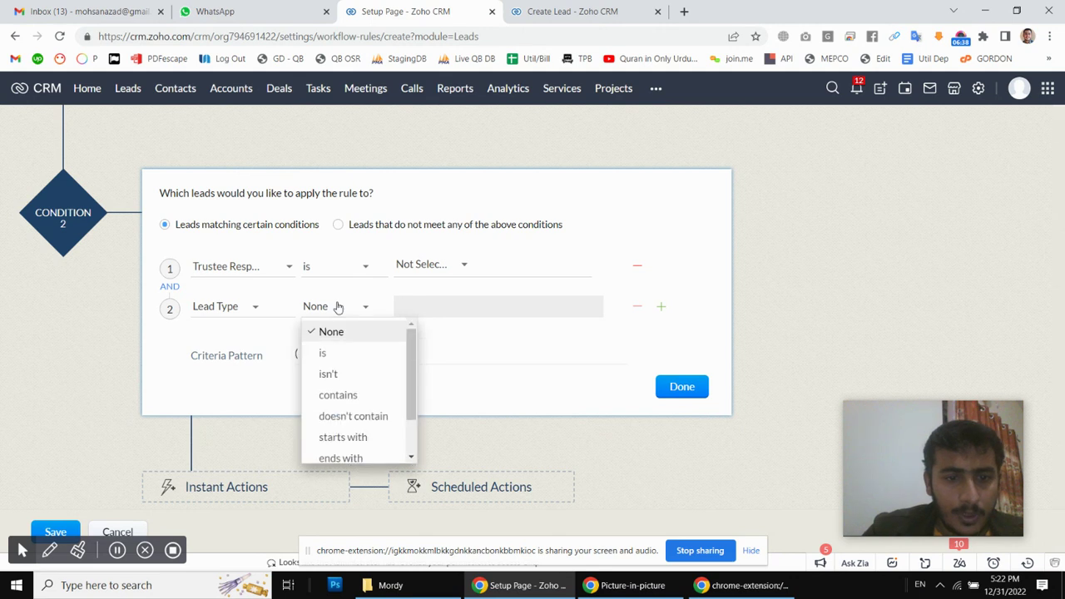
pyautogui.click(325, 373)
pyautogui.click(432, 313)
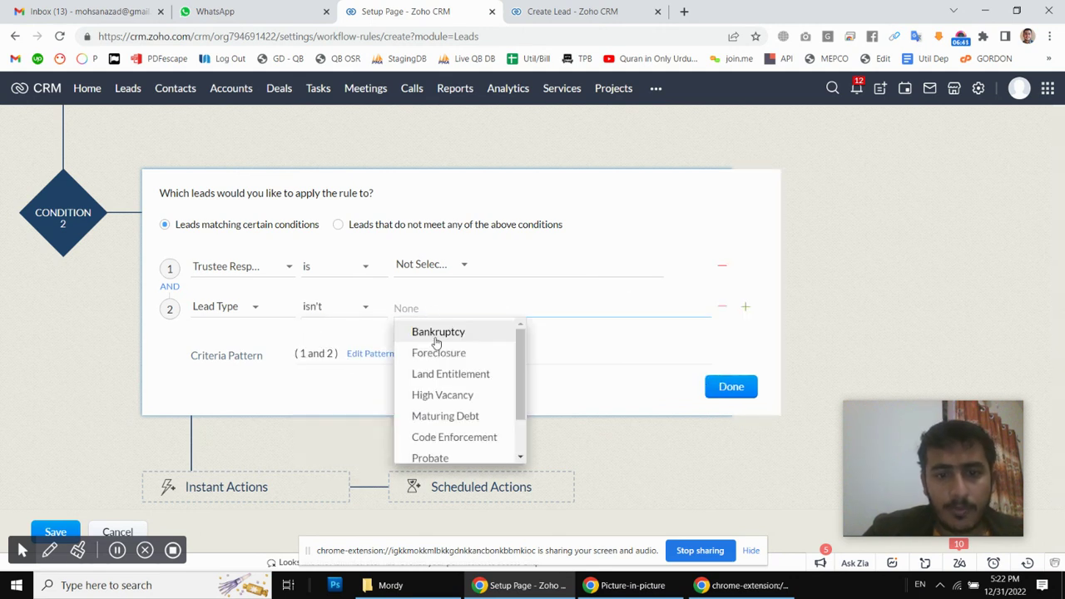
pyautogui.click(436, 337)
# Compare Condition 1's criteria and email actions with the criteria set for Condition 2.
pyautogui.scroll(10, 302, 404)
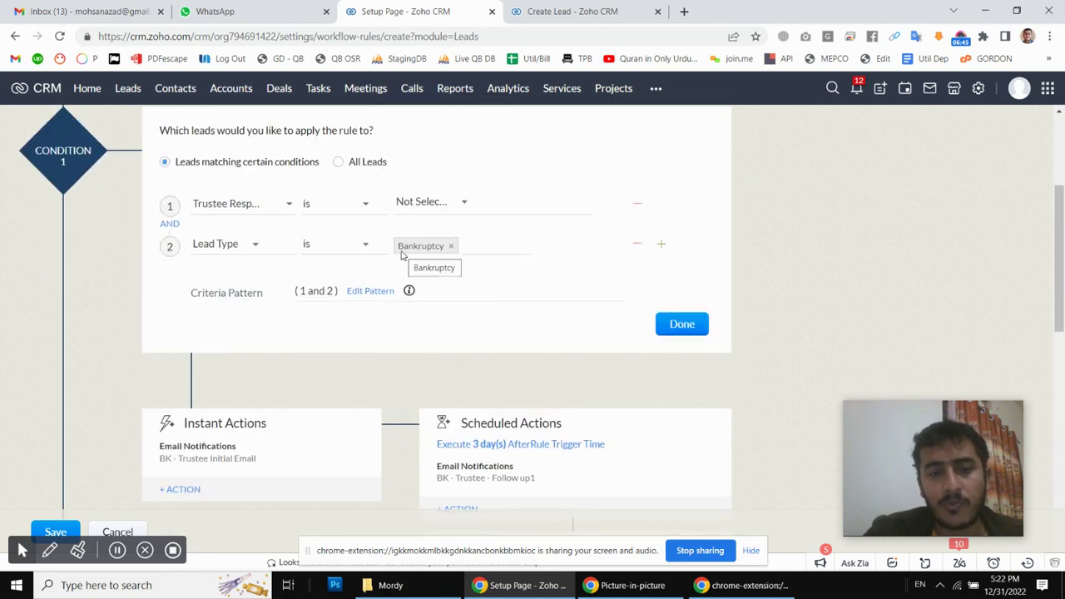
pyautogui.scroll(-1, 407, 403)
pyautogui.scroll(-1, 520, 393)
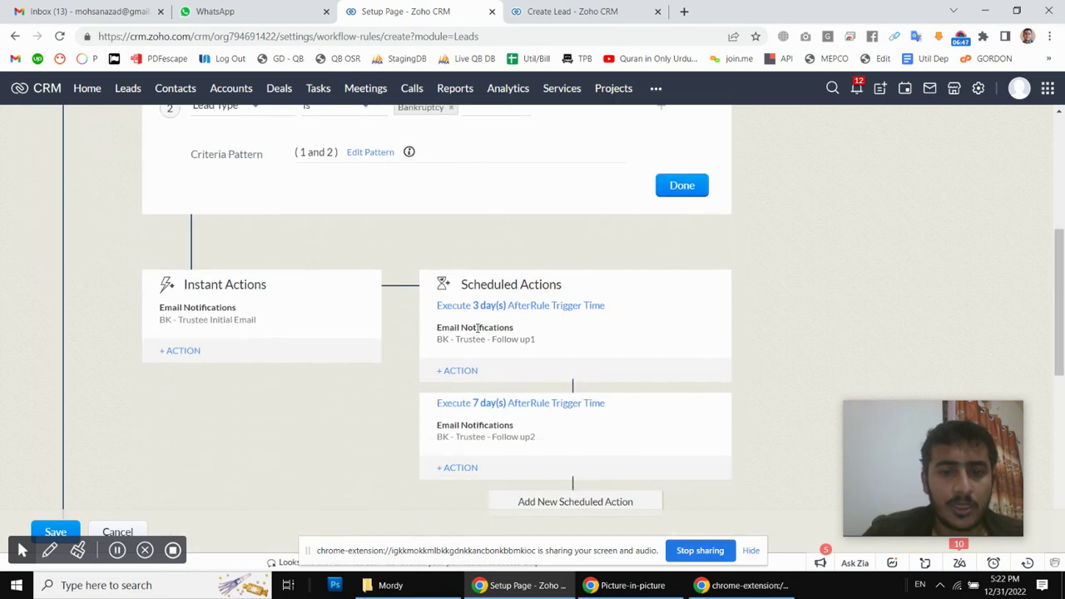
pyautogui.scroll(-5, 469, 388)
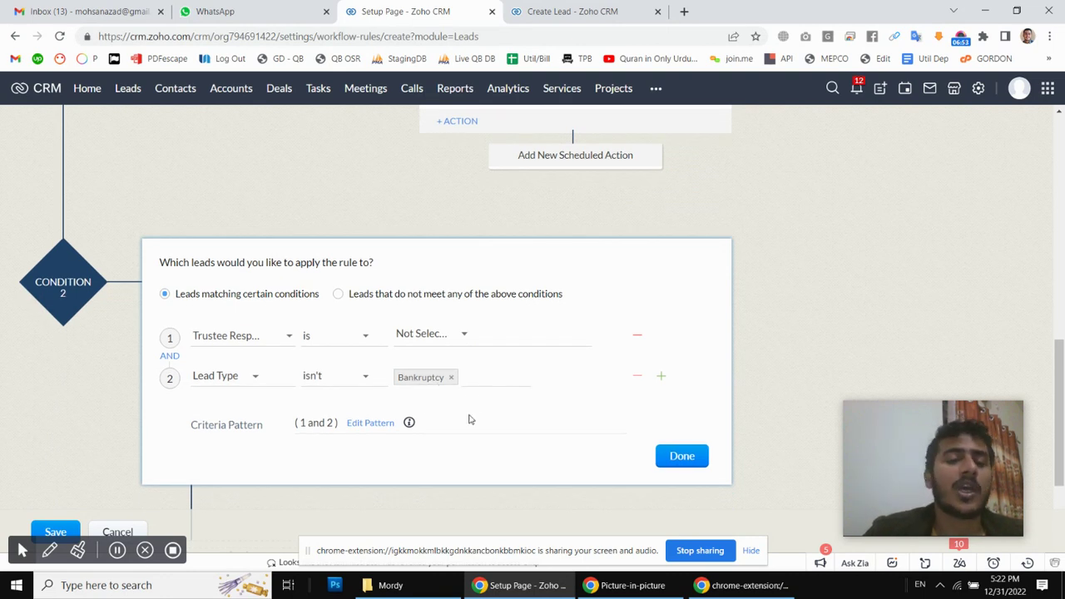
pyautogui.scroll(-1, 470, 389)
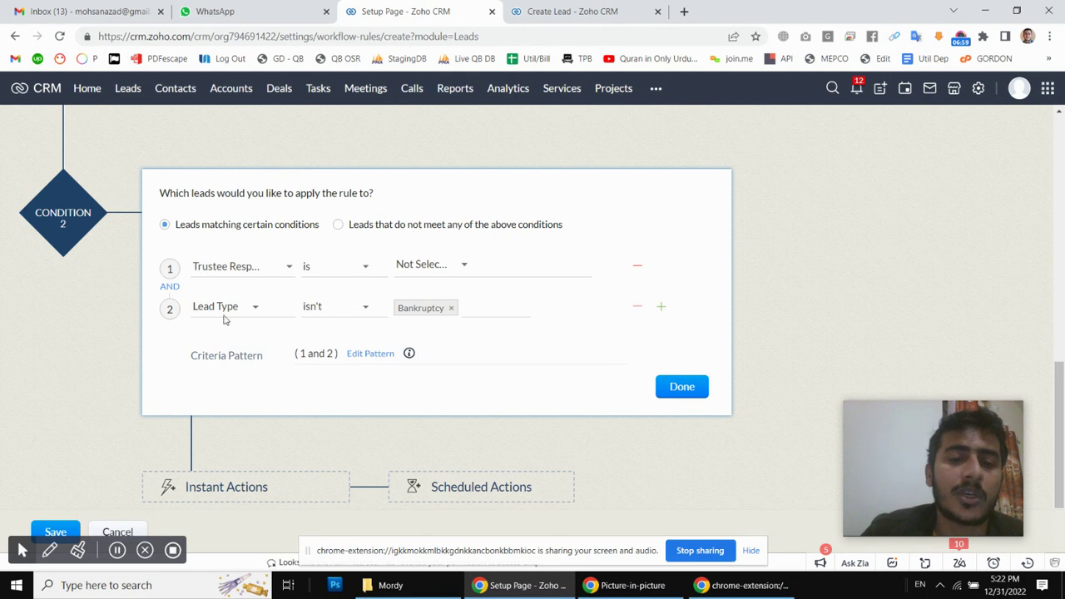
pyautogui.scroll(-2, 392, 305)
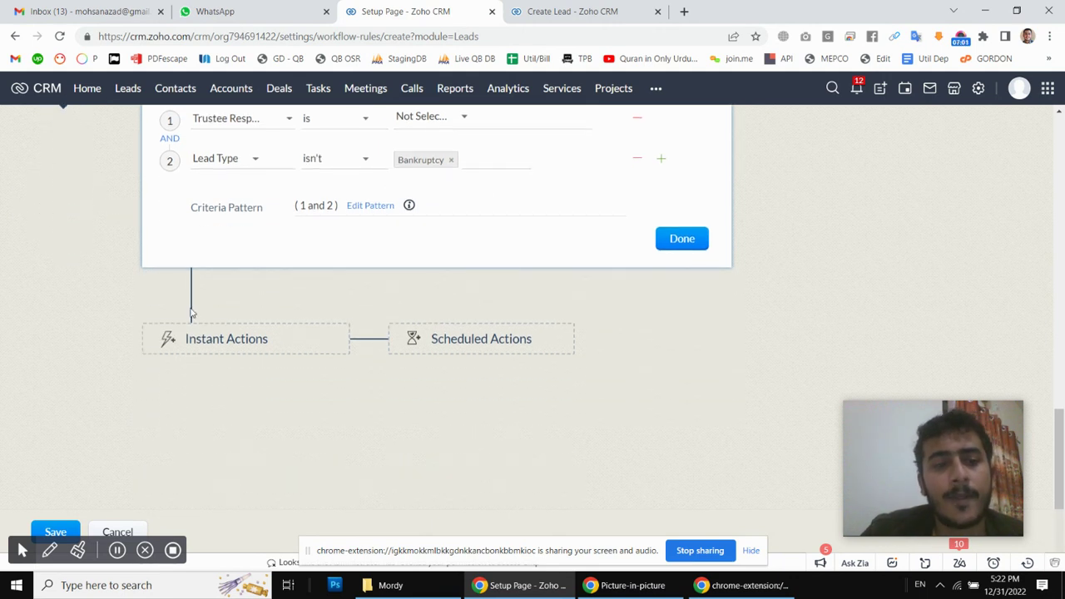
pyautogui.scroll(3, 250, 325)
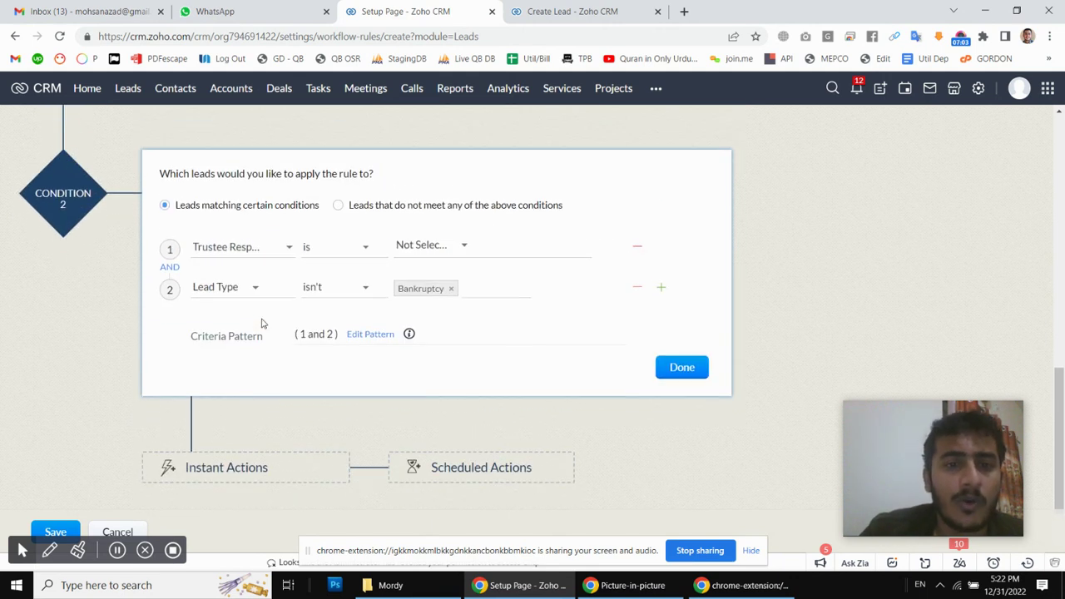
pyautogui.scroll(-2, 345, 288)
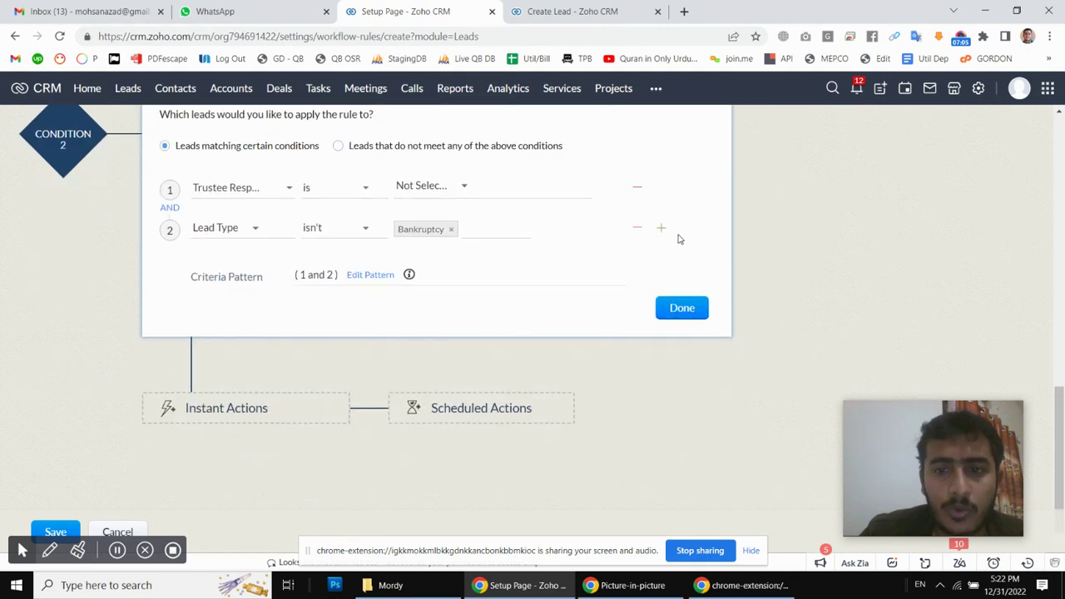
# Add a third criterion to Condition 2, Trustee Email is not empty, and finish editing its criteria.
pyautogui.click(662, 228)
pyautogui.click(236, 270)
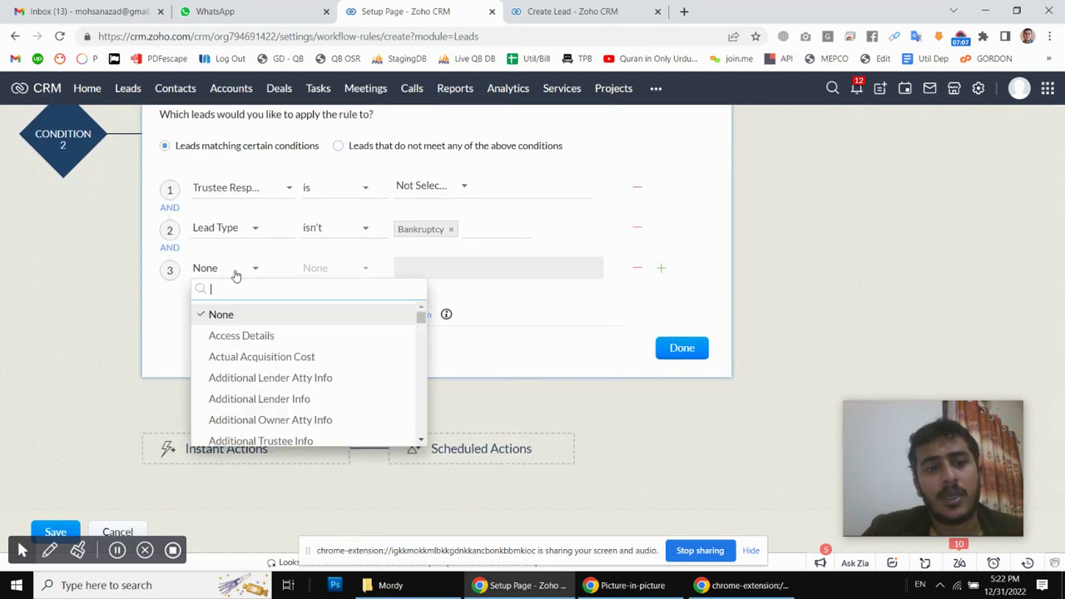
pyautogui.write('trus')
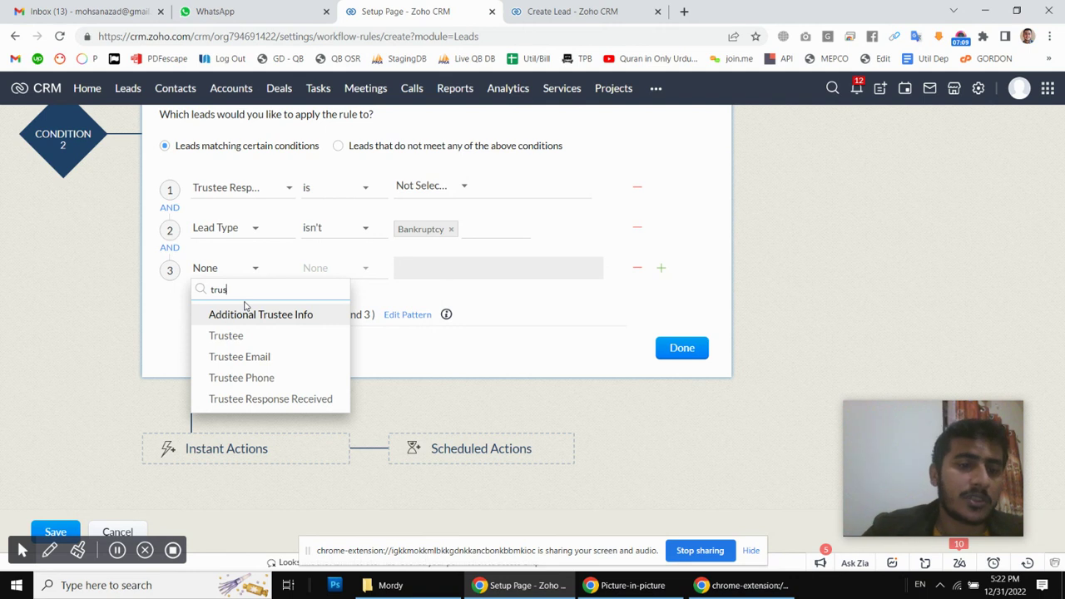
pyautogui.click(237, 357)
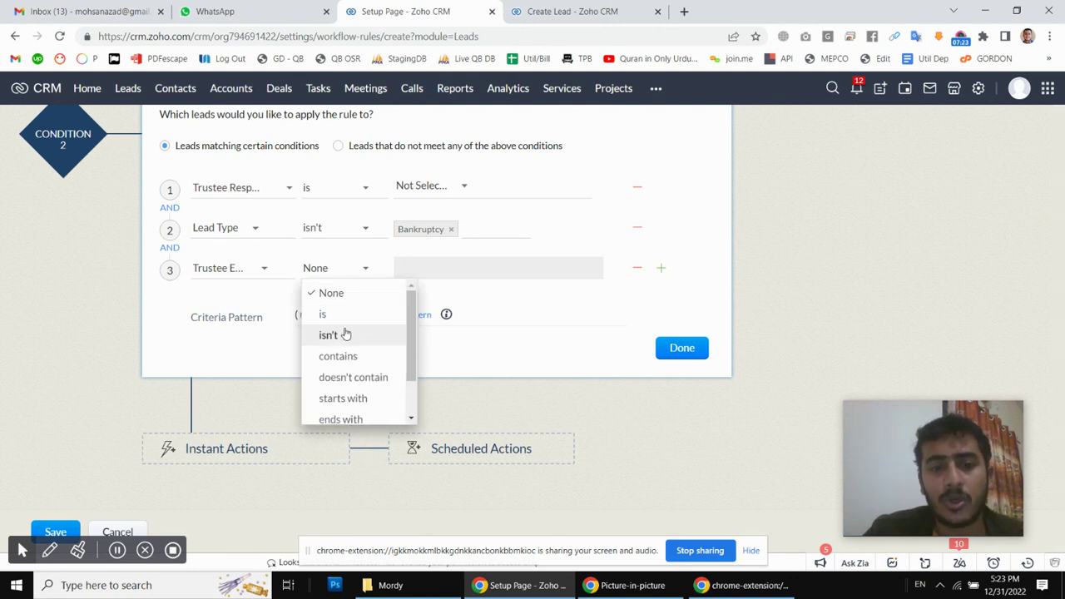
pyautogui.scroll(-2, 348, 335)
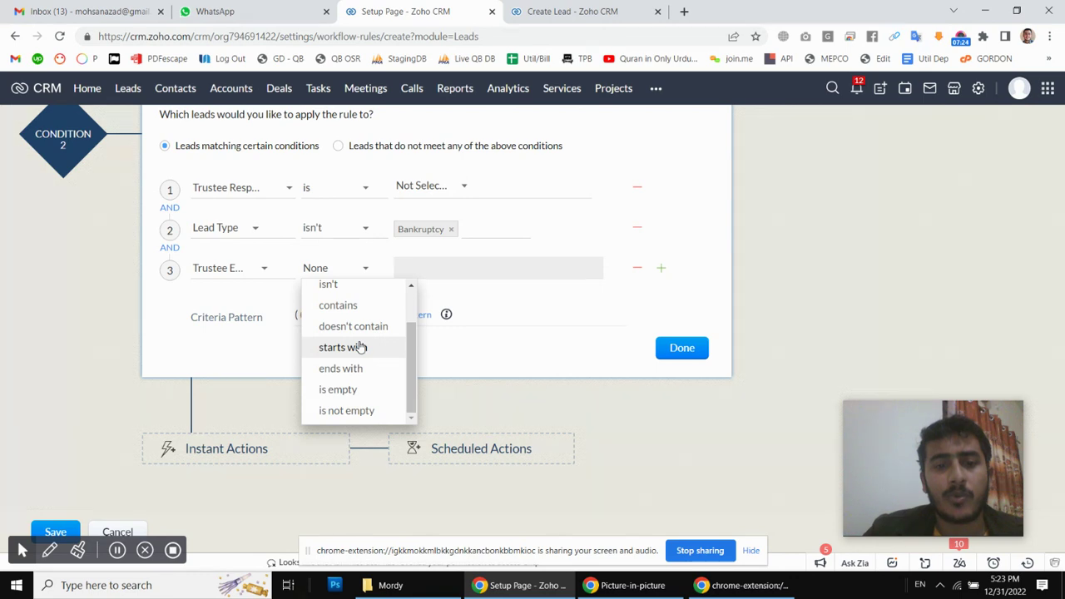
pyautogui.click(343, 410)
pyautogui.click(663, 353)
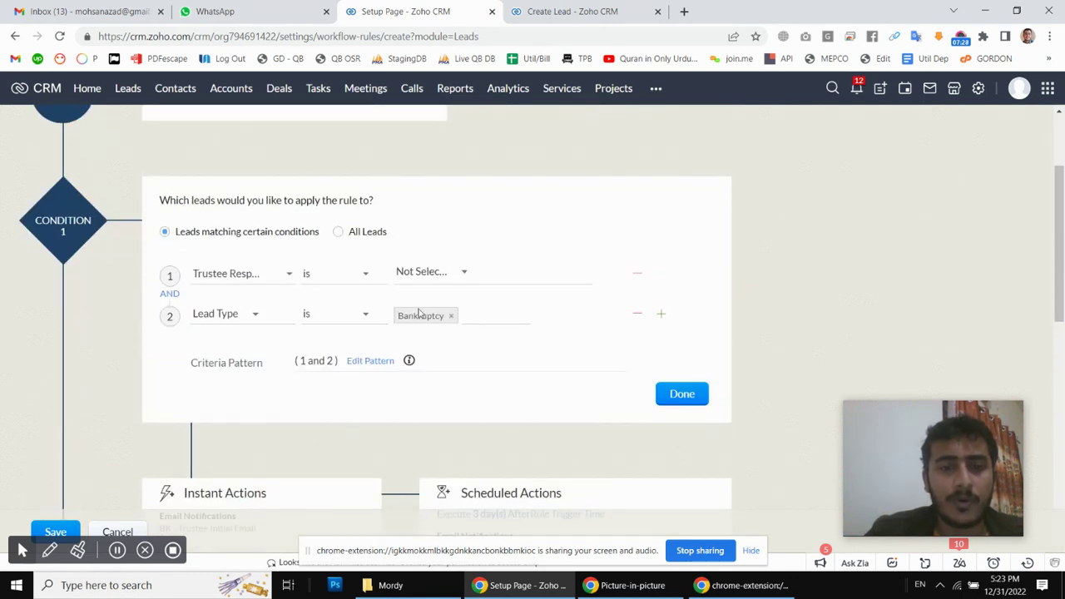
# Add a third criterion to Condition 1, Trustee Email is not empty, and finish editing its criteria.
pyautogui.click(661, 314)
pyautogui.click(233, 222)
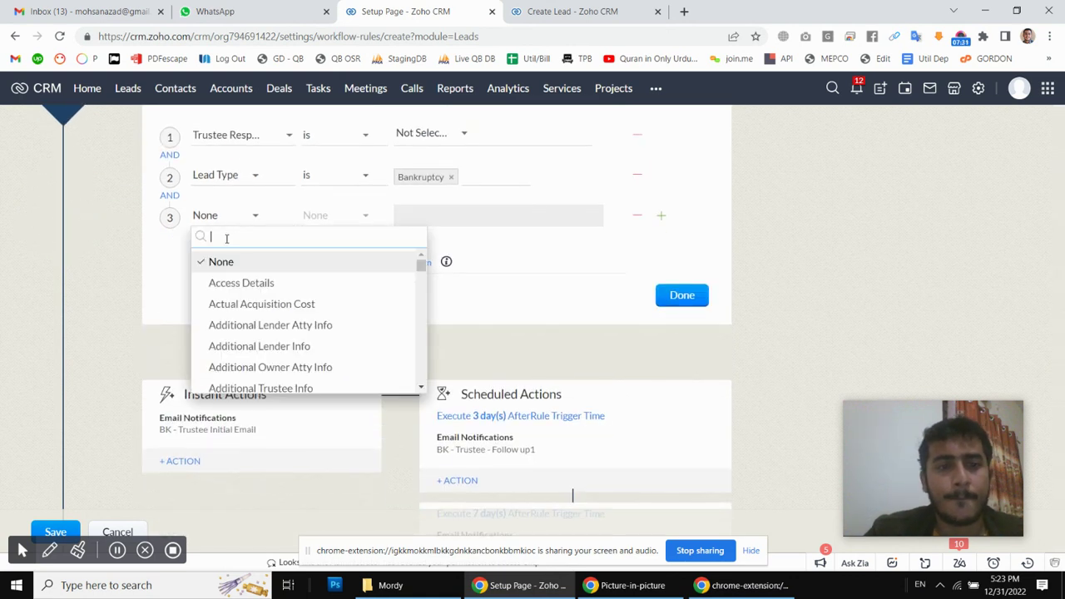
pyautogui.write('email')
pyautogui.press('BackSpace')
pyautogui.press('BackSpace')
pyautogui.press('BackSpace')
pyautogui.press('BackSpace')
pyautogui.press('BackSpace')
pyautogui.write('trus')
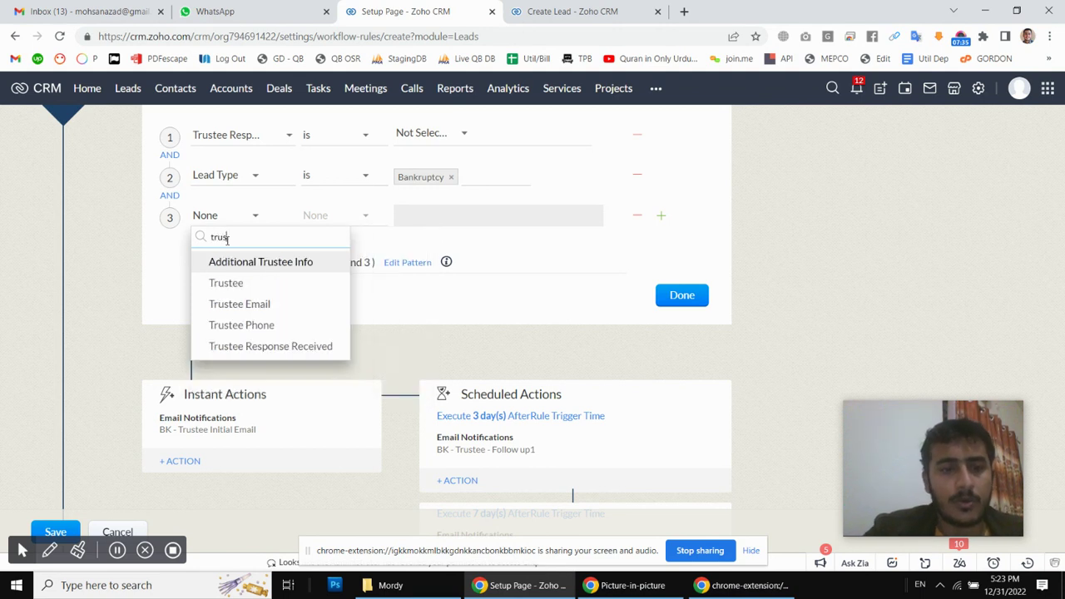
pyautogui.click(248, 306)
pyautogui.click(356, 218)
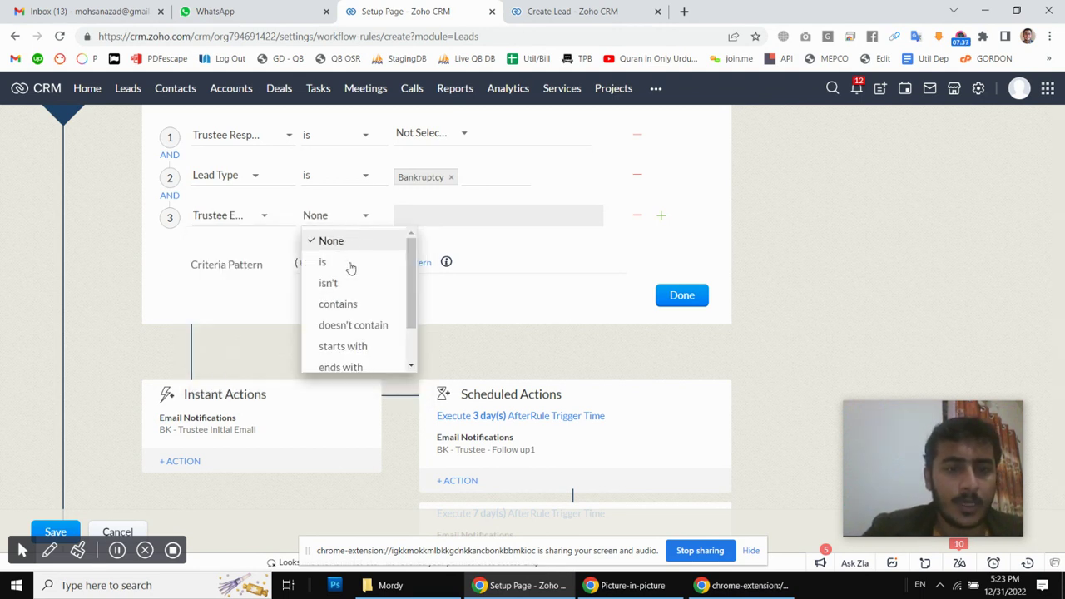
pyautogui.scroll(-2, 356, 309)
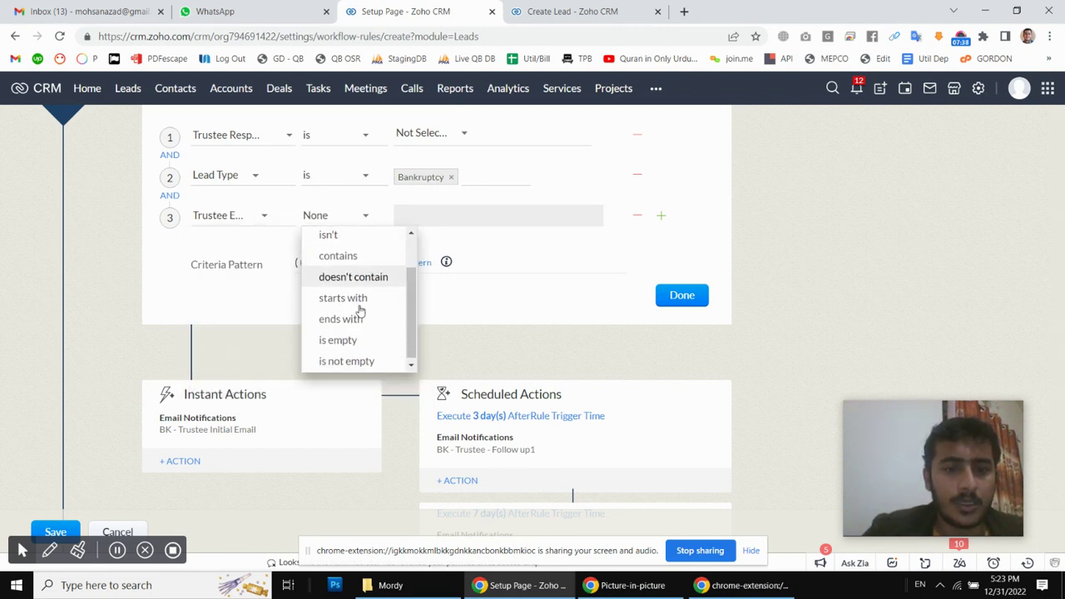
pyautogui.click(346, 358)
pyautogui.click(680, 297)
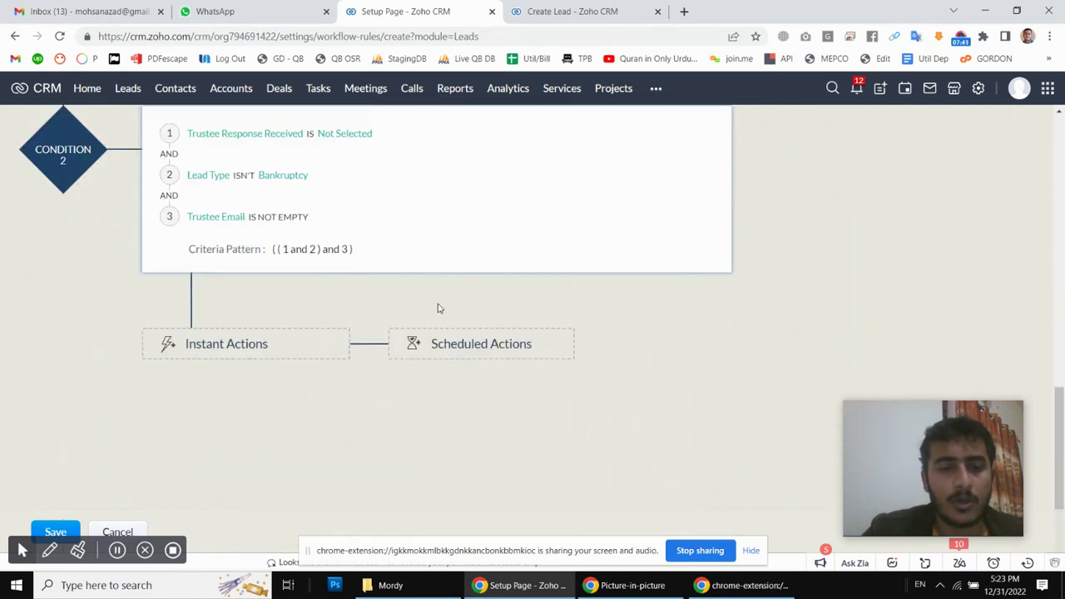
# Add the FCL - Trustee Initial Email notification as an instant action for Condition 2.
pyautogui.click(220, 339)
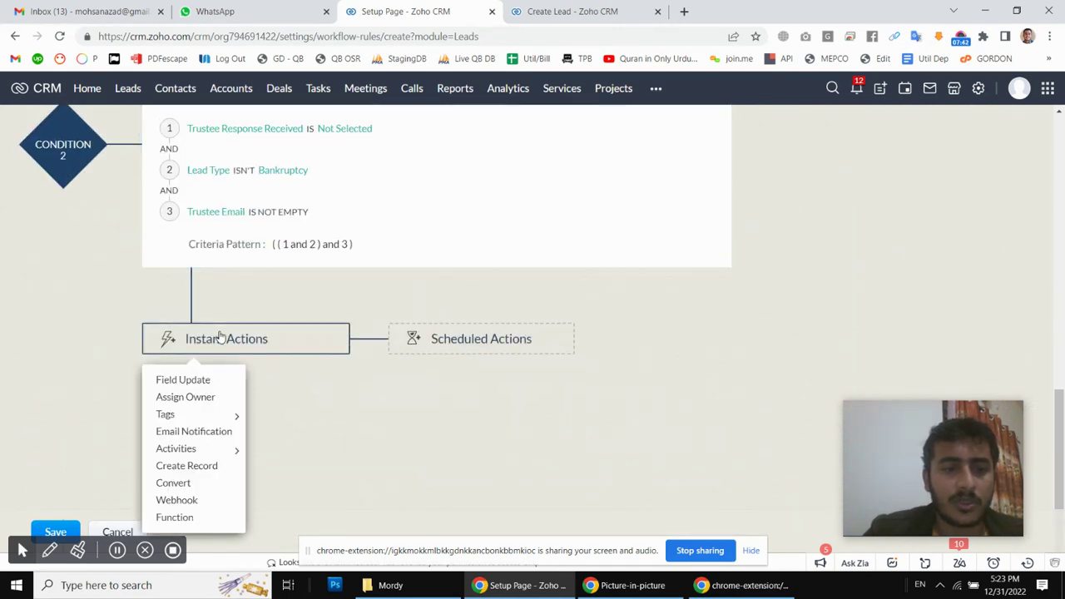
pyautogui.click(195, 432)
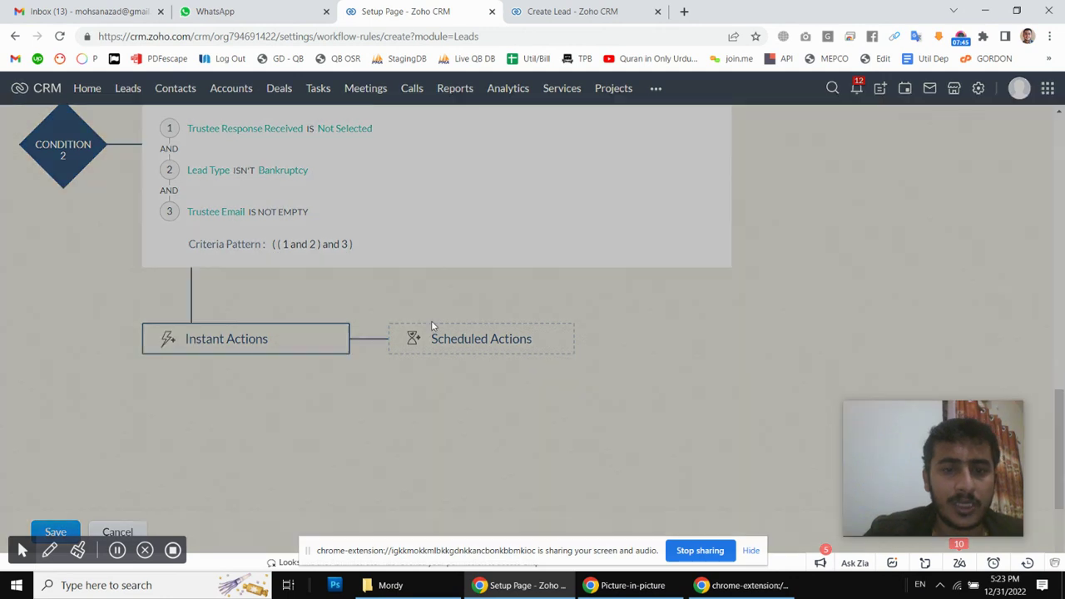
pyautogui.scroll(-1, 363, 309)
pyautogui.click(368, 230)
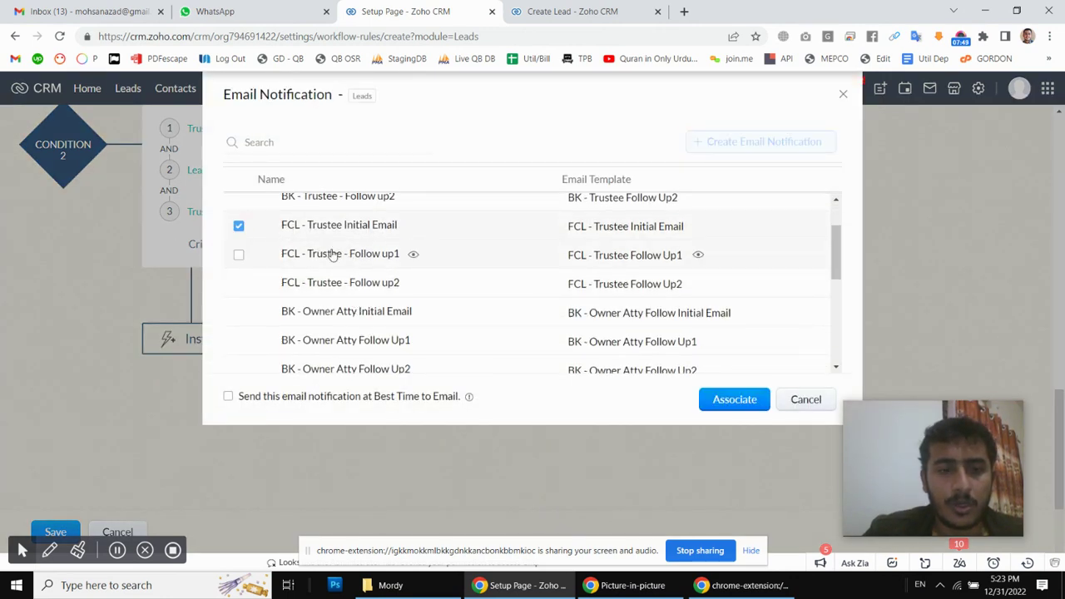
pyautogui.click(733, 402)
# Create a scheduled action for Condition 2 that executes 3 days after the rule trigger time.
pyautogui.click(497, 348)
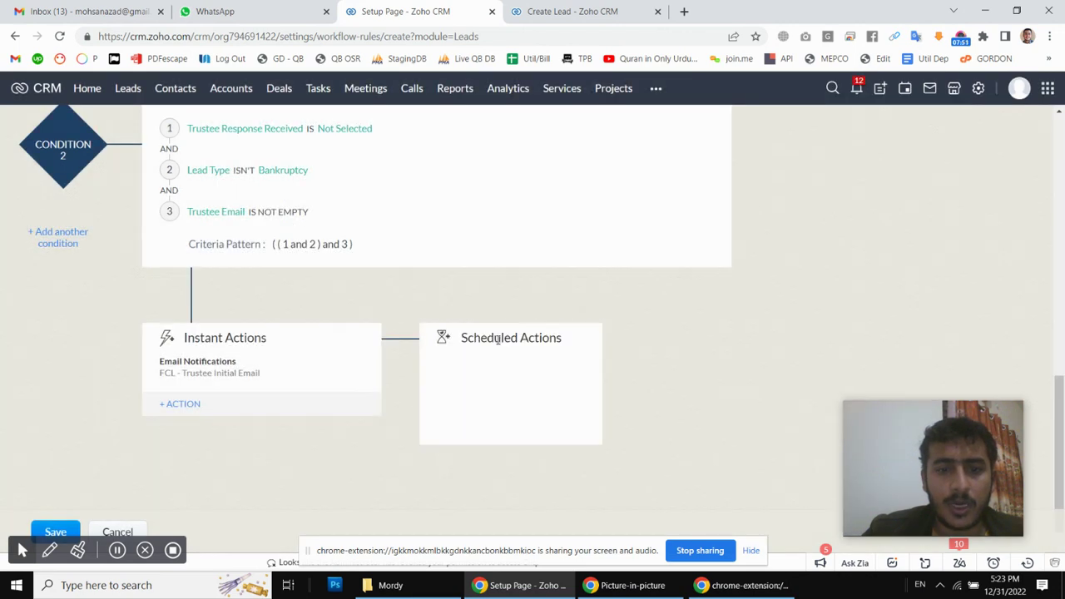
pyautogui.click(539, 364)
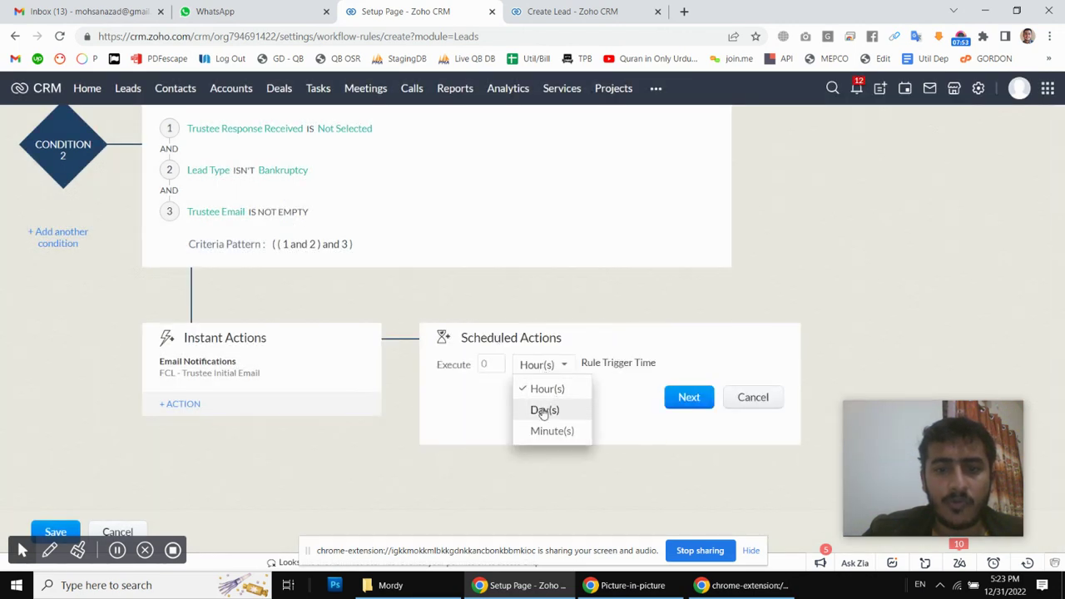
pyautogui.click(540, 409)
pyautogui.click(491, 365)
pyautogui.write('3')
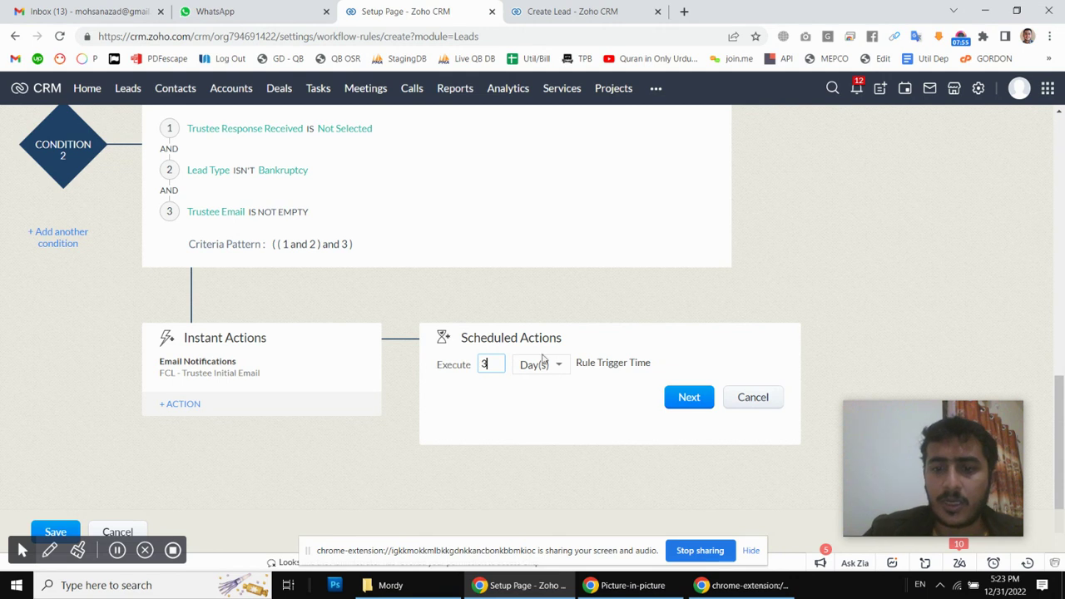
pyautogui.click(688, 397)
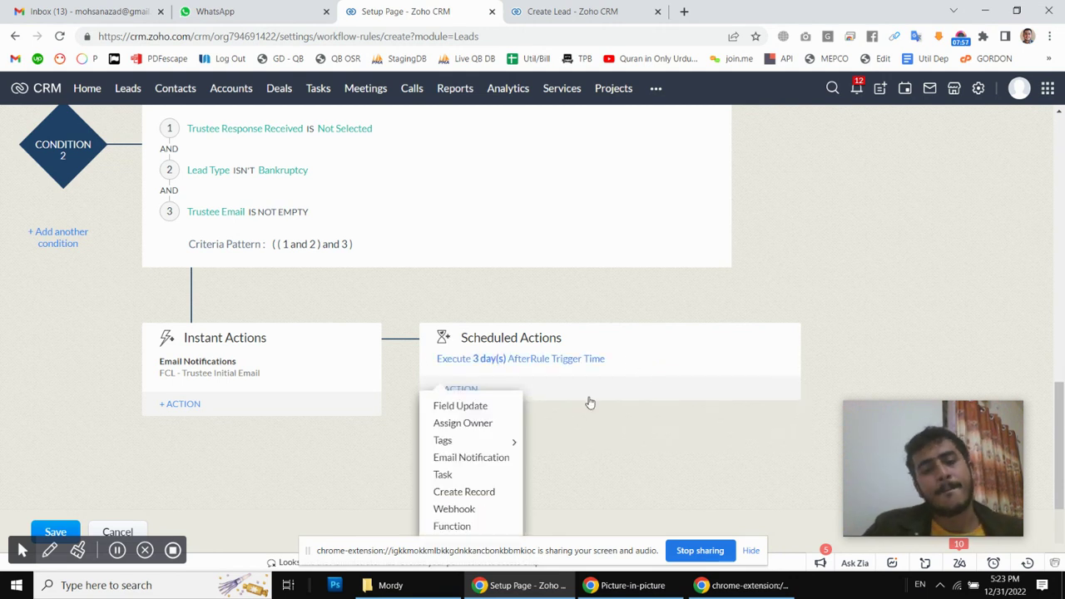
pyautogui.scroll(-1, 578, 412)
pyautogui.click(485, 438)
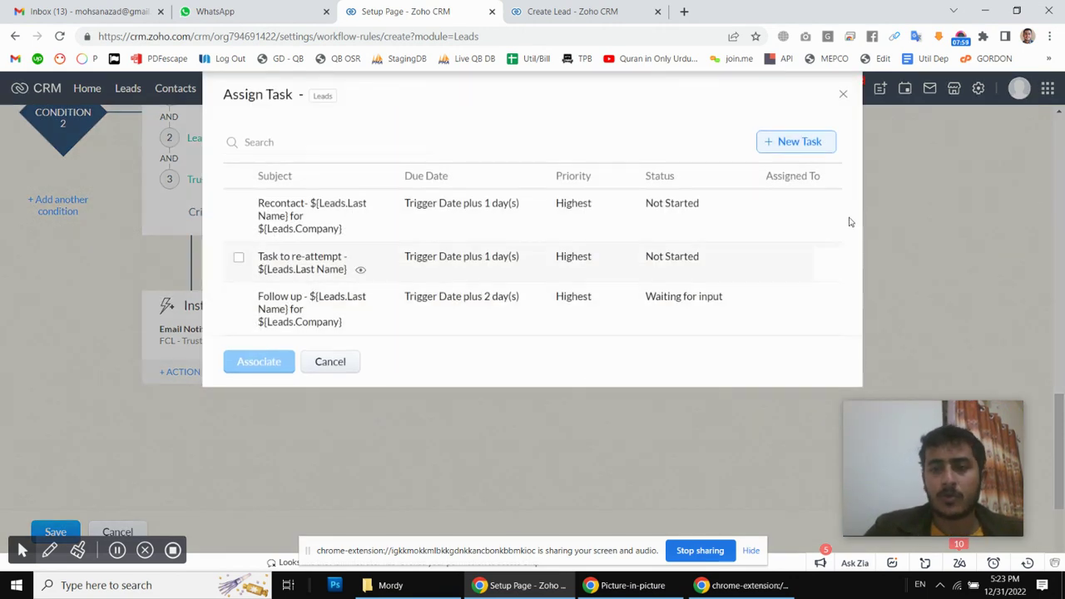
pyautogui.click(842, 95)
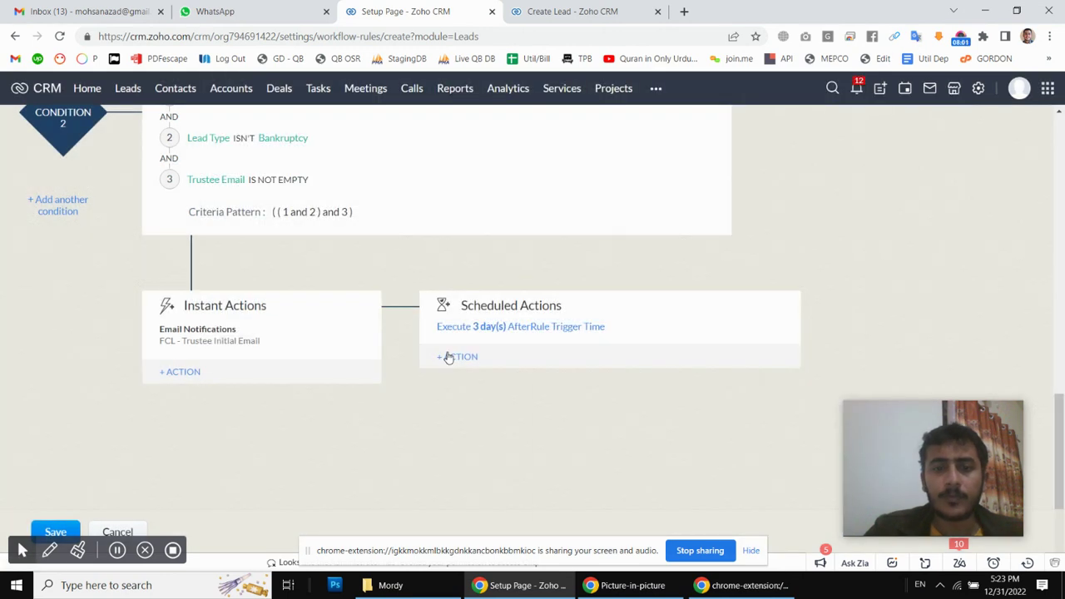
# Associate the FCL - Trustee - Follow up1 email notification with Condition 2's 3-day scheduled action.
pyautogui.click(446, 356)
pyautogui.click(464, 441)
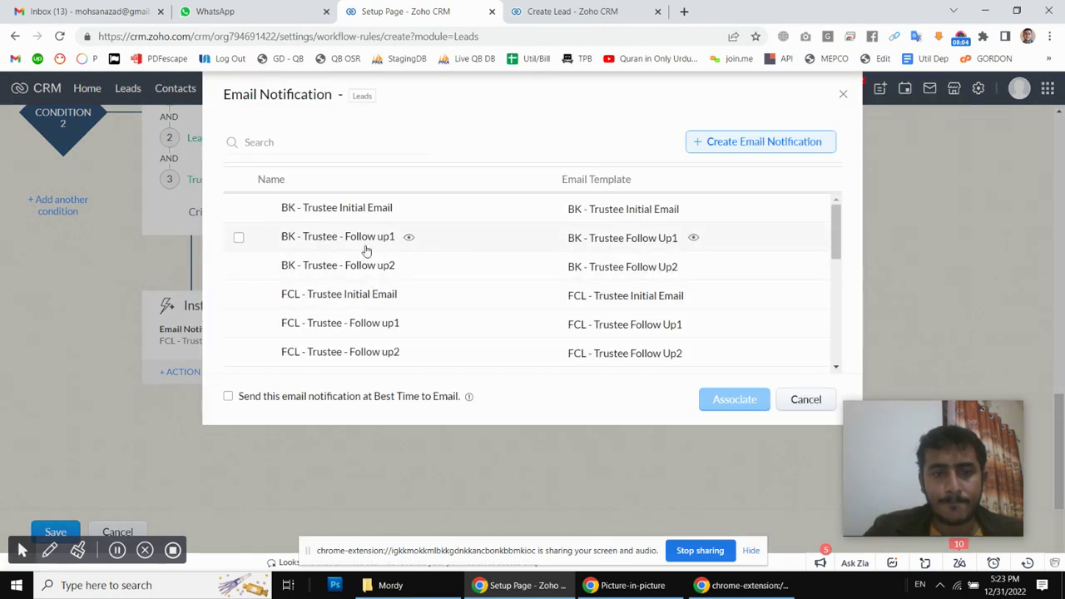
pyautogui.click(379, 324)
pyautogui.click(737, 401)
pyautogui.click(460, 392)
pyautogui.scroll(-1, 464, 395)
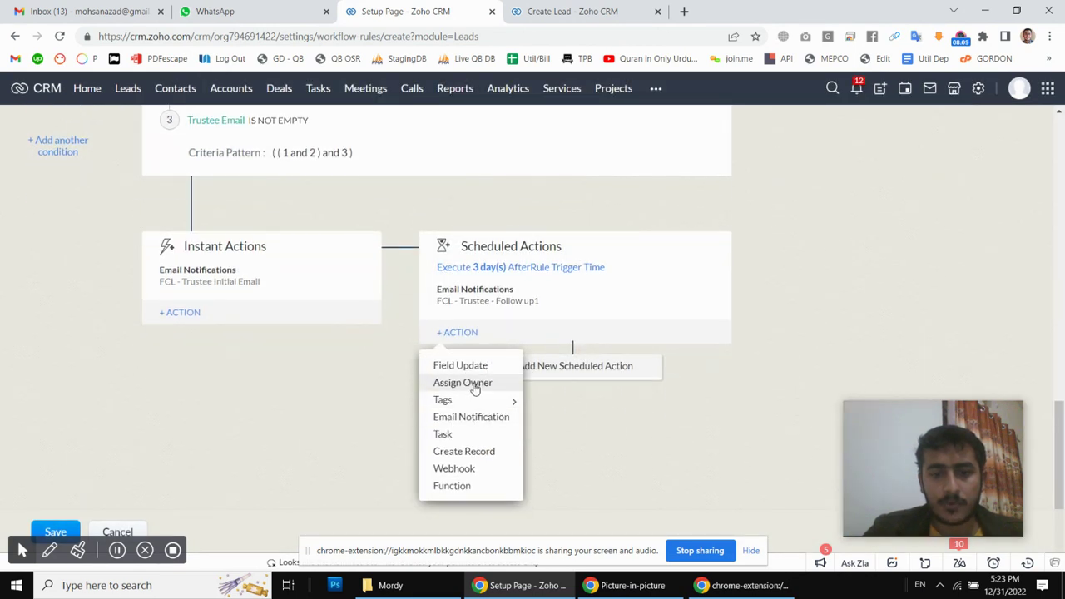
pyautogui.click(471, 420)
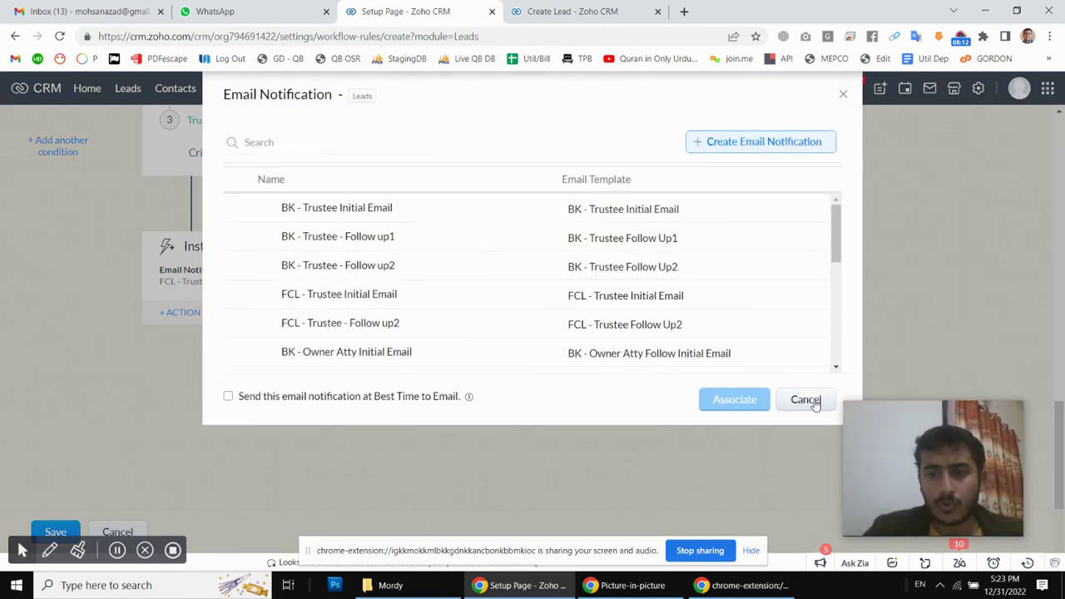
pyautogui.click(815, 402)
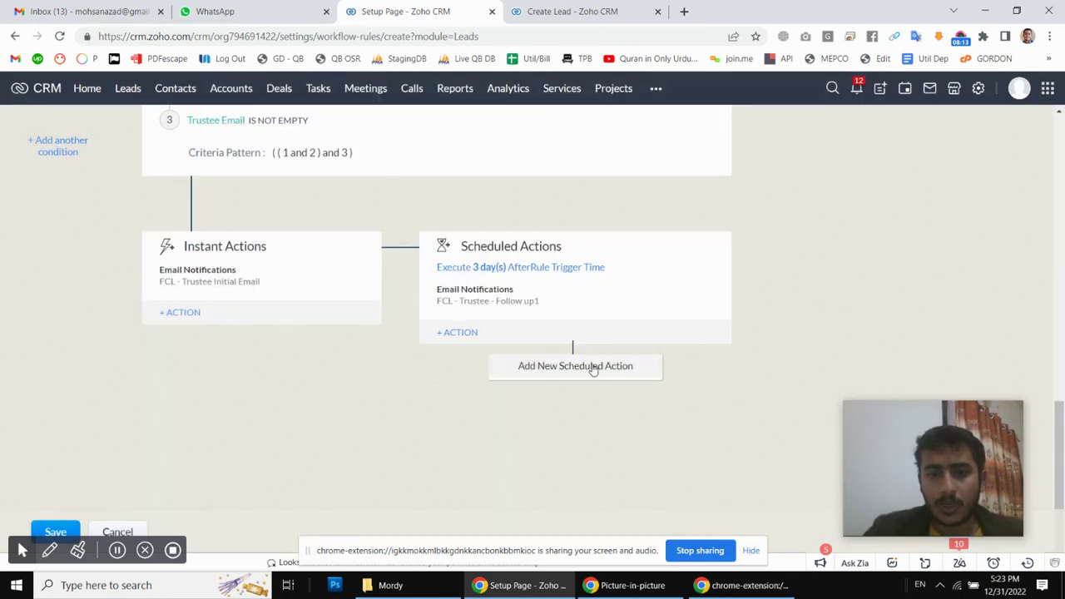
# Add a second scheduled action to Condition 2 that executes 7 days after the rule trigger time.
pyautogui.click(590, 367)
pyautogui.click(539, 309)
pyautogui.click(536, 345)
pyautogui.click(483, 300)
pyautogui.write('7')
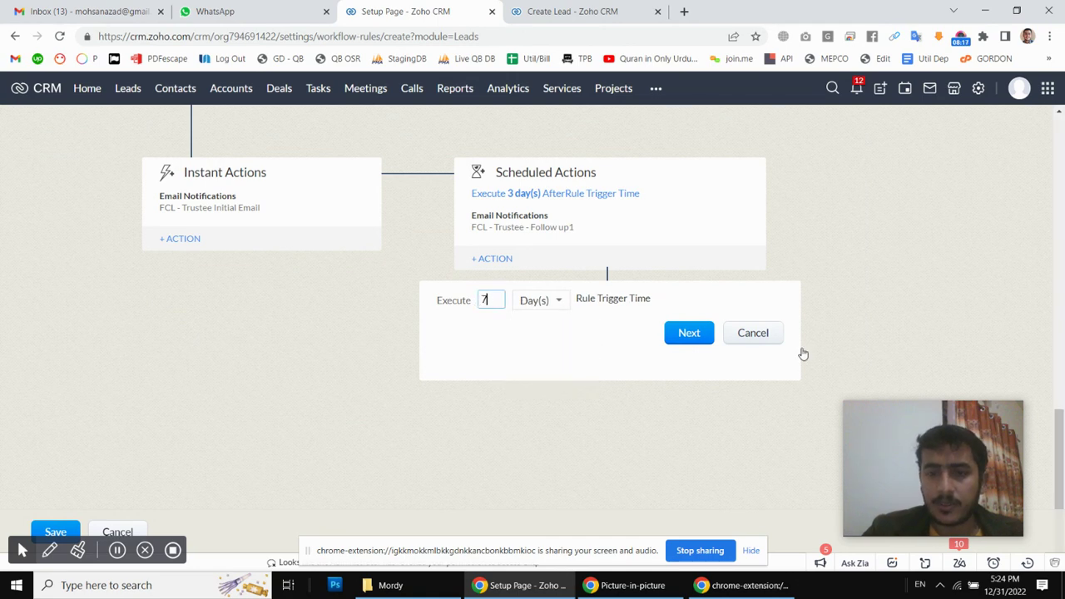
pyautogui.click(690, 333)
# Associate the FCL - Trustee - Follow up2 email notification with Condition 2's 7-day scheduled action.
pyautogui.click(460, 372)
pyautogui.click(470, 441)
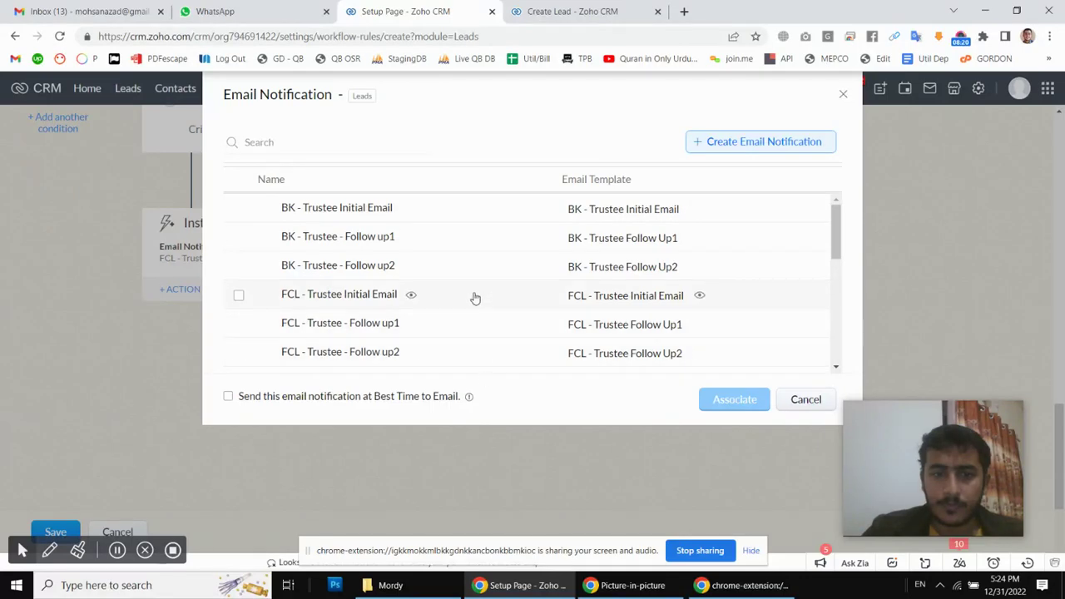
pyautogui.click(386, 353)
pyautogui.click(704, 403)
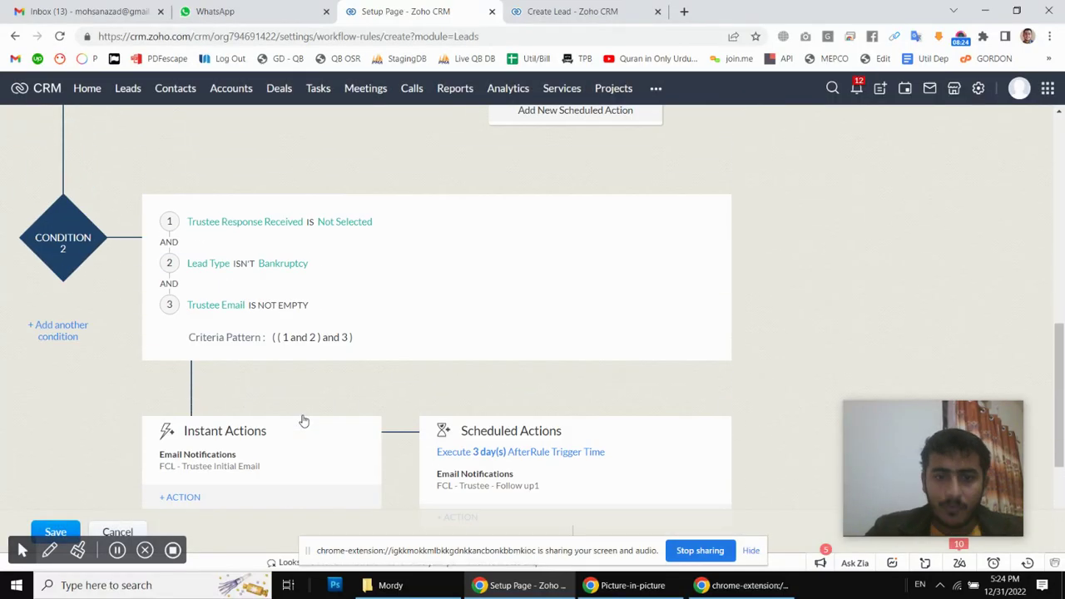
# Review both conditions with their actions and save the Test Workflow - Initial plus followup rule.
pyautogui.scroll(-3, 304, 419)
pyautogui.scroll(5, 308, 416)
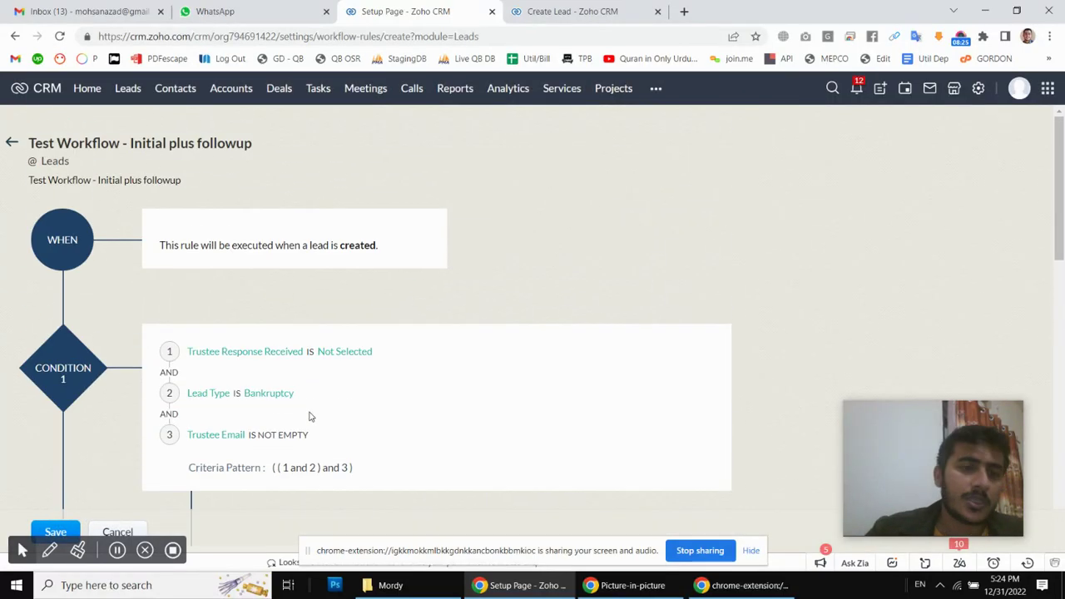
pyautogui.scroll(-5, 566, 267)
pyautogui.scroll(-2, 569, 265)
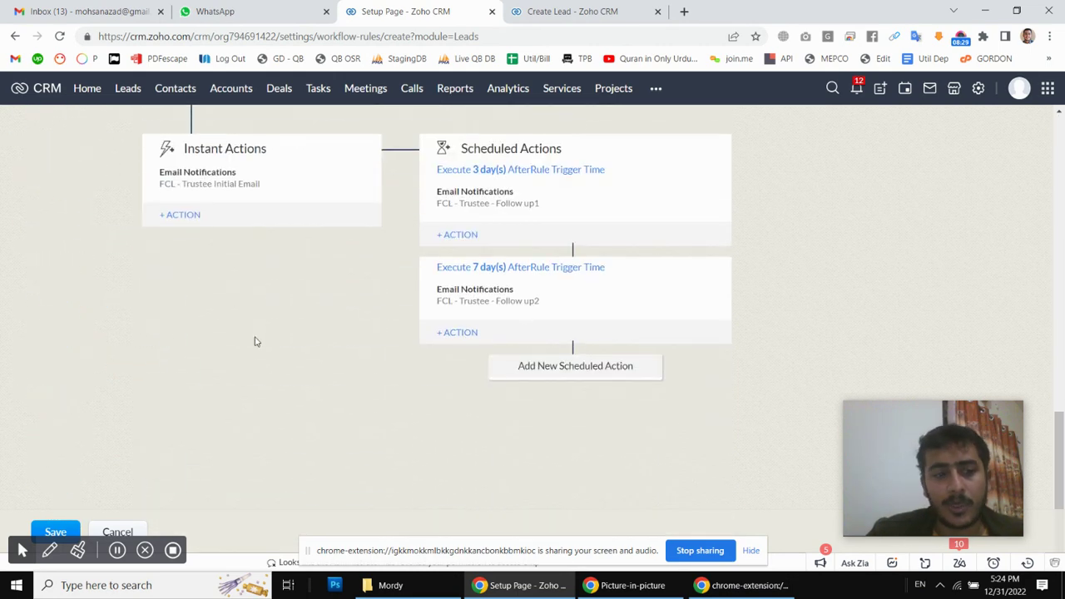
pyautogui.scroll(2, 221, 368)
pyautogui.click(55, 532)
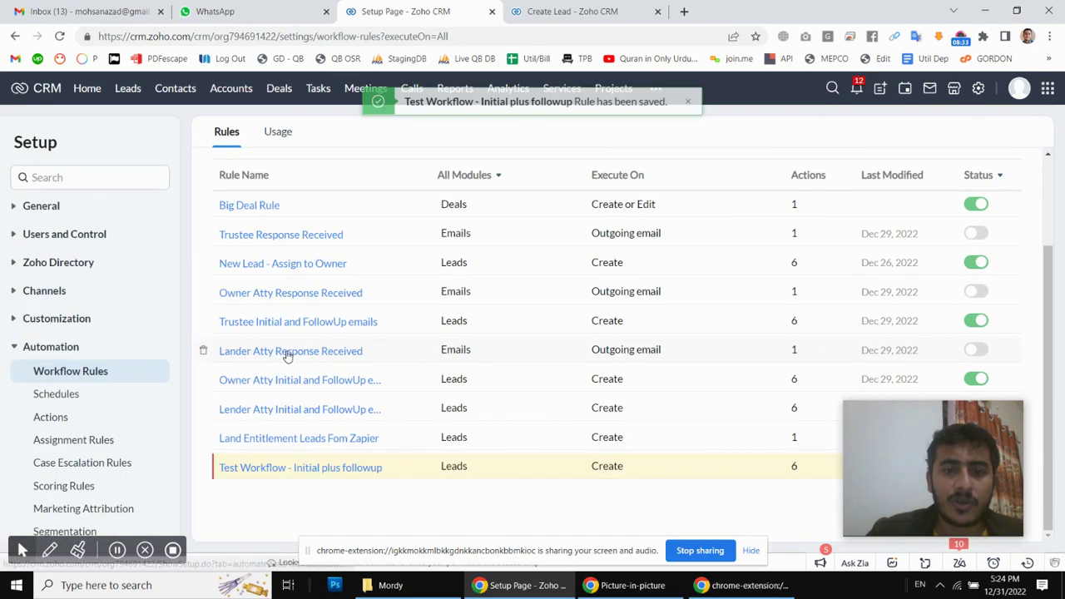
# Check the Email Response Received fields on the Create Lead form and return to the workflow rules list.
pyautogui.scroll(2, 388, 408)
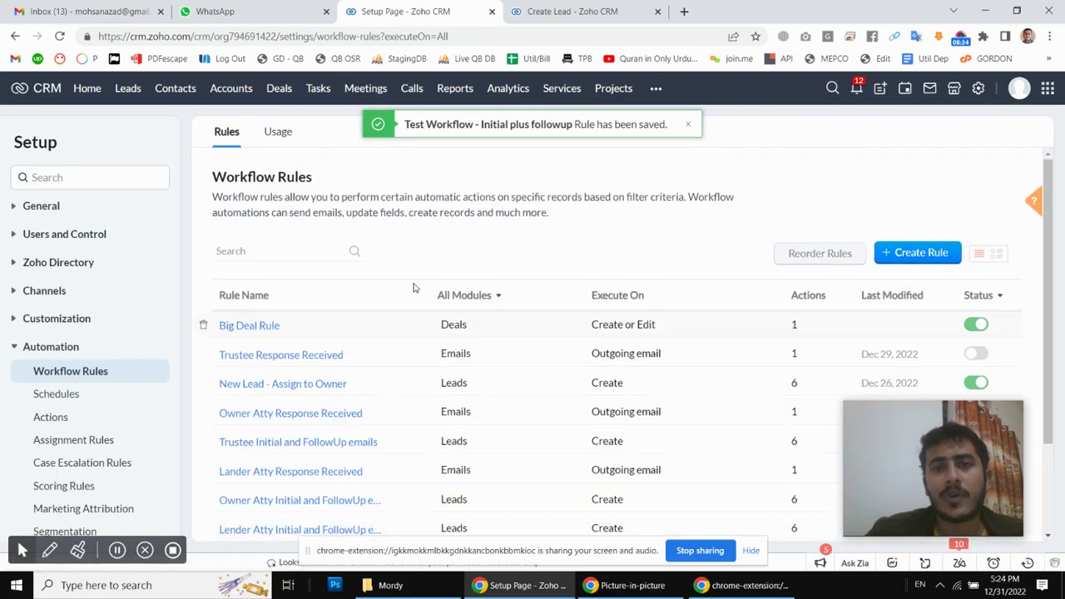
pyautogui.click(569, 14)
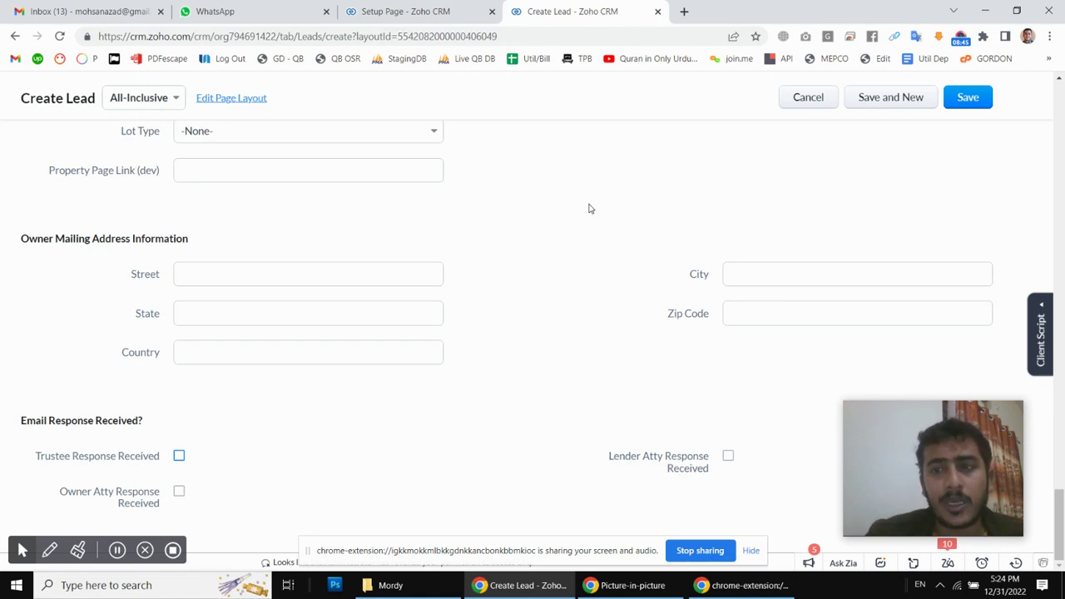
pyautogui.click(398, 8)
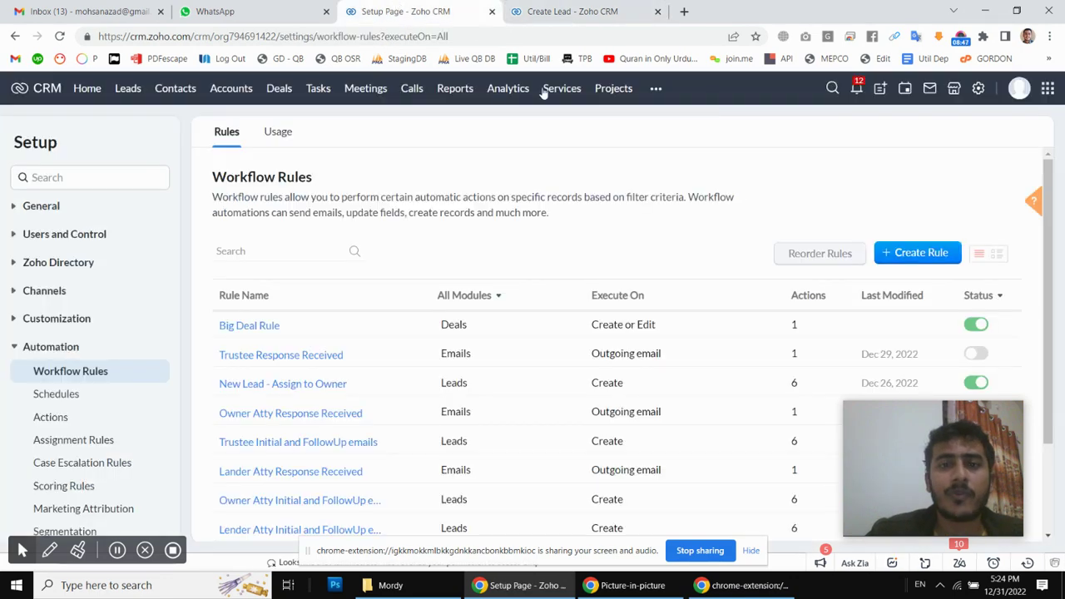
# Start a new workflow rule for the Emails module.
pyautogui.click(918, 251)
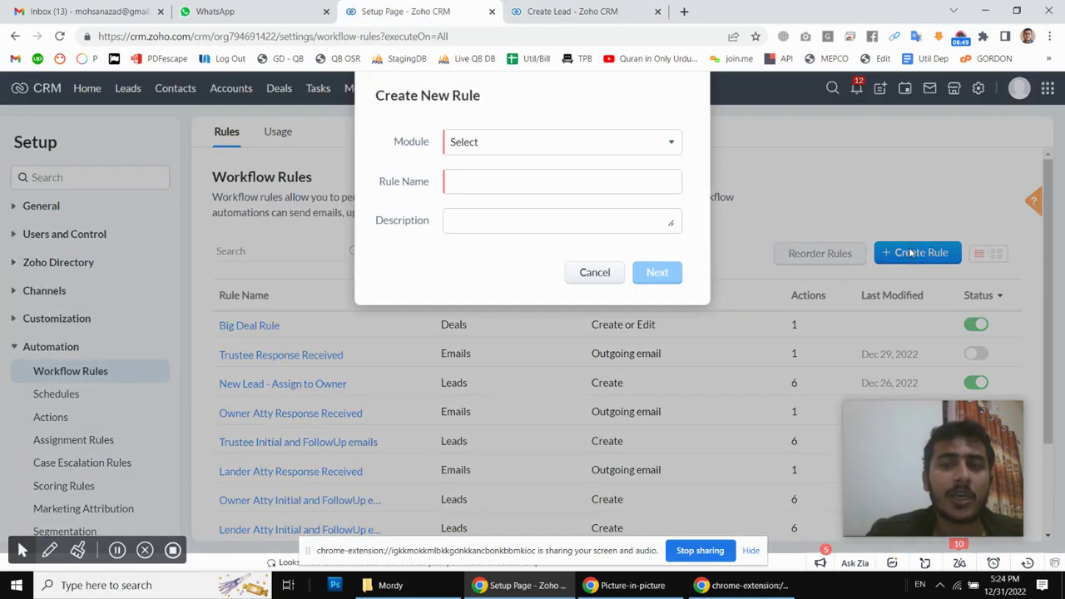
pyautogui.click(523, 148)
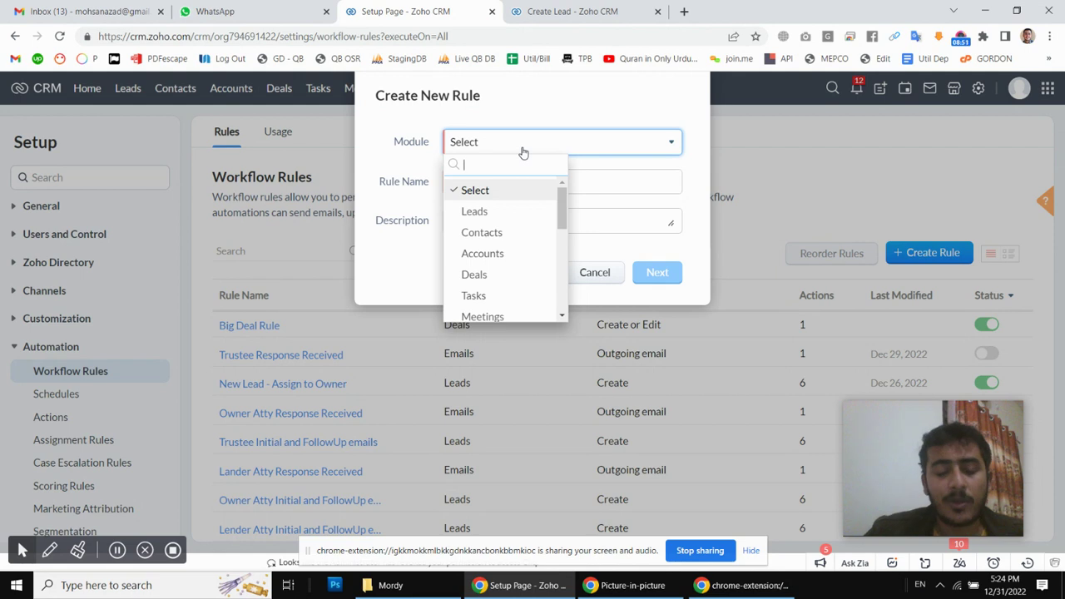
pyautogui.write('email')
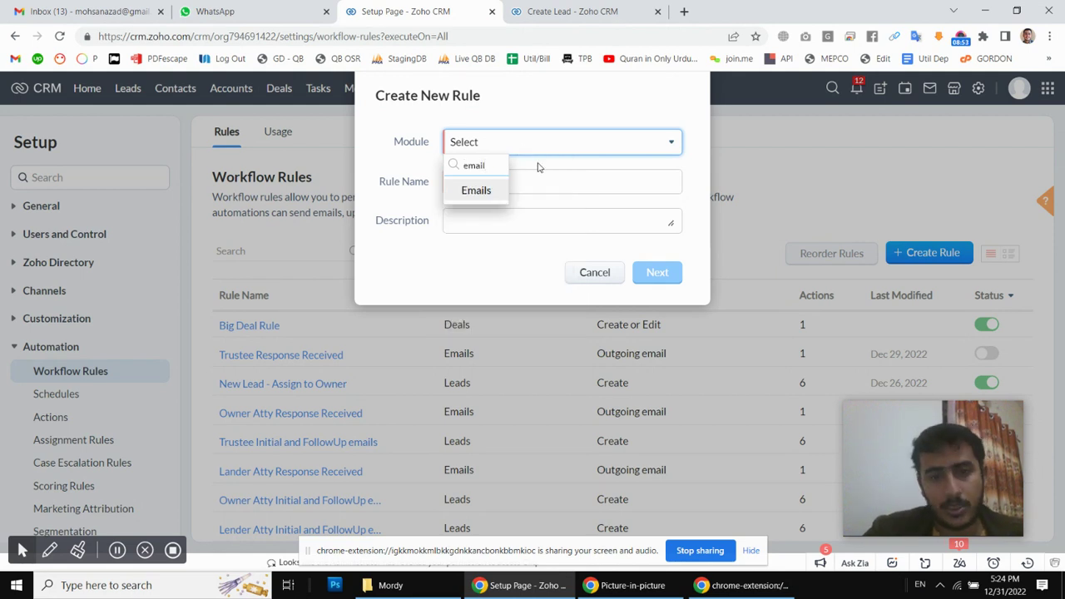
pyautogui.click(468, 192)
# Enter Customer Response Received as both the rule name and the description, and continue to the rule setup.
pyautogui.click(497, 179)
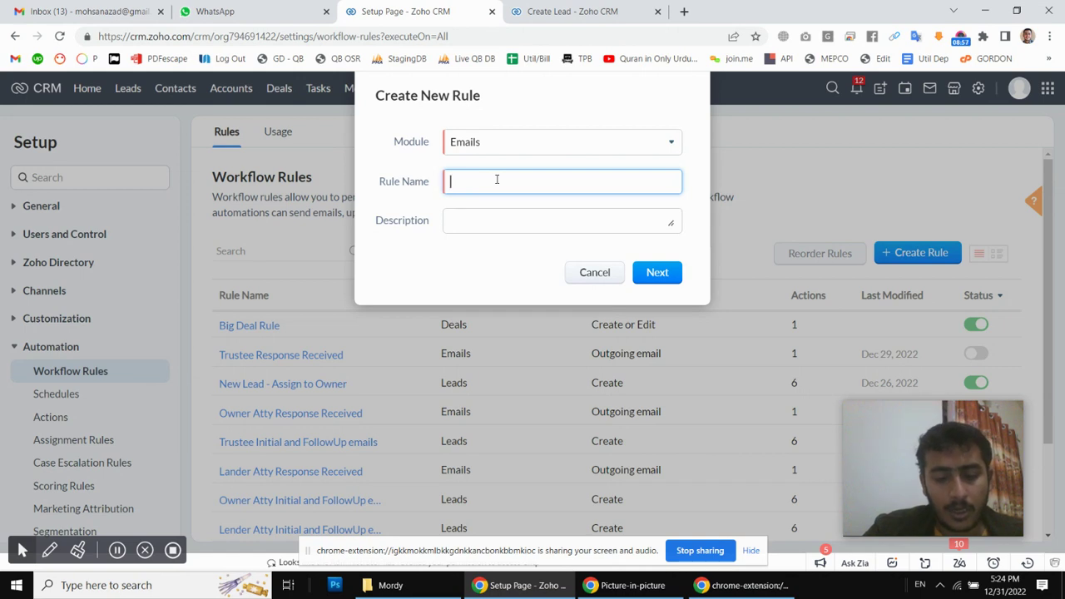
pyautogui.write('Lea')
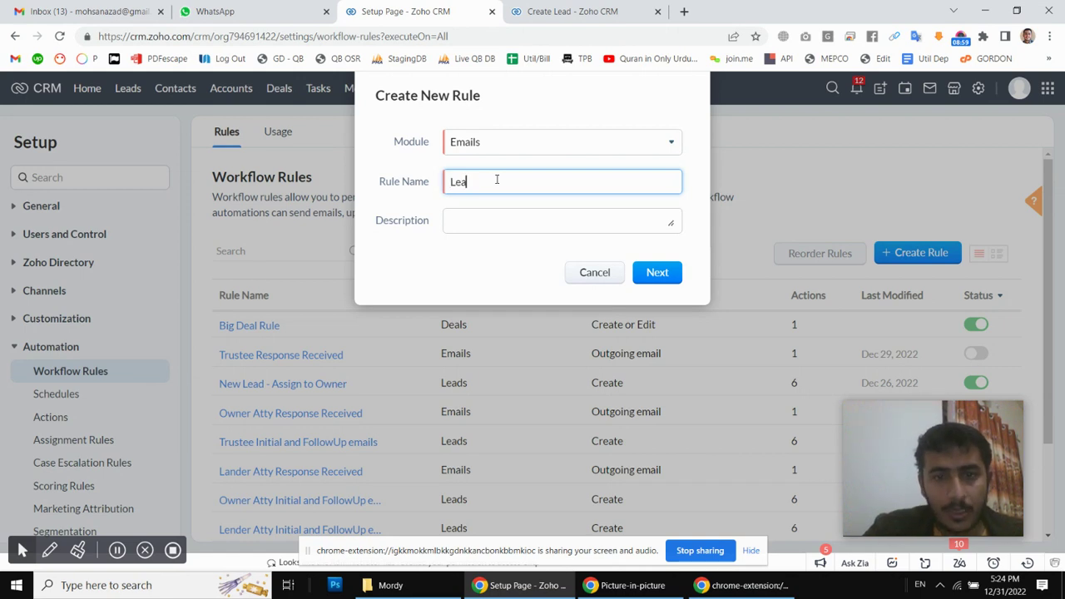
pyautogui.press('BackSpace')
pyautogui.press('BackSpace')
pyautogui.press('BackSpace')
pyautogui.write('Customer Response Received')
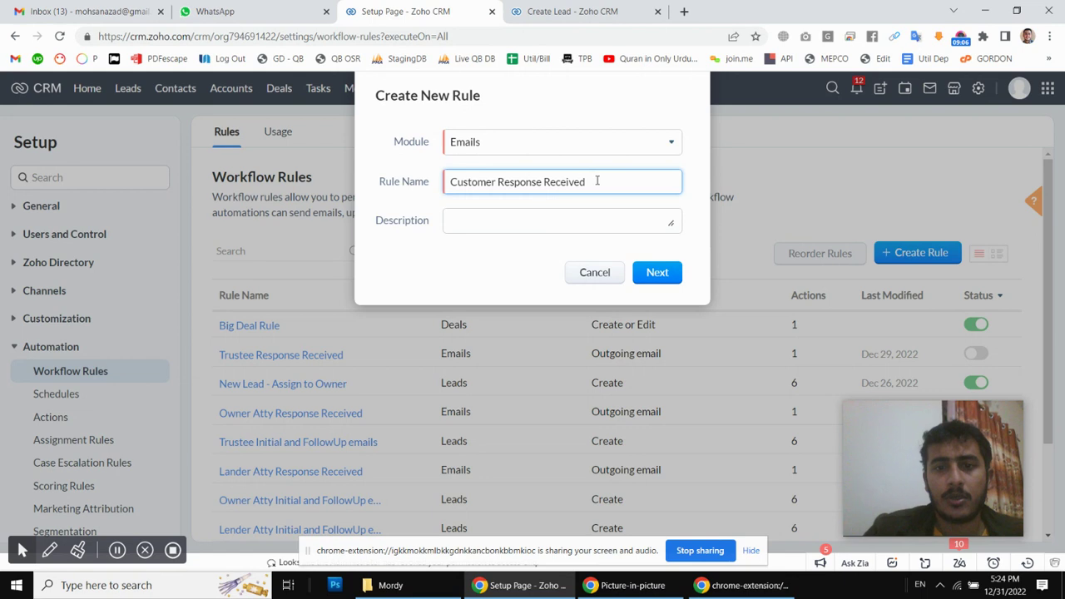
pyautogui.moveTo(595, 181); pyautogui.dragTo(414, 179)
pyautogui.hotkey('ctrl', 'c')
pyautogui.click(521, 215)
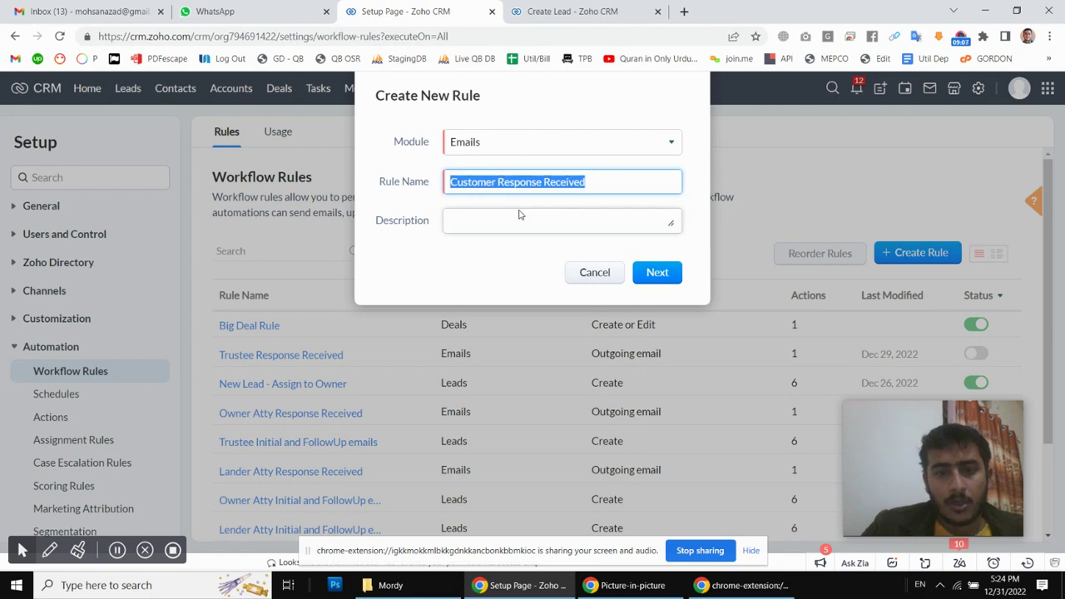
pyautogui.hotkey('ctrl', 'v')
pyautogui.click(655, 308)
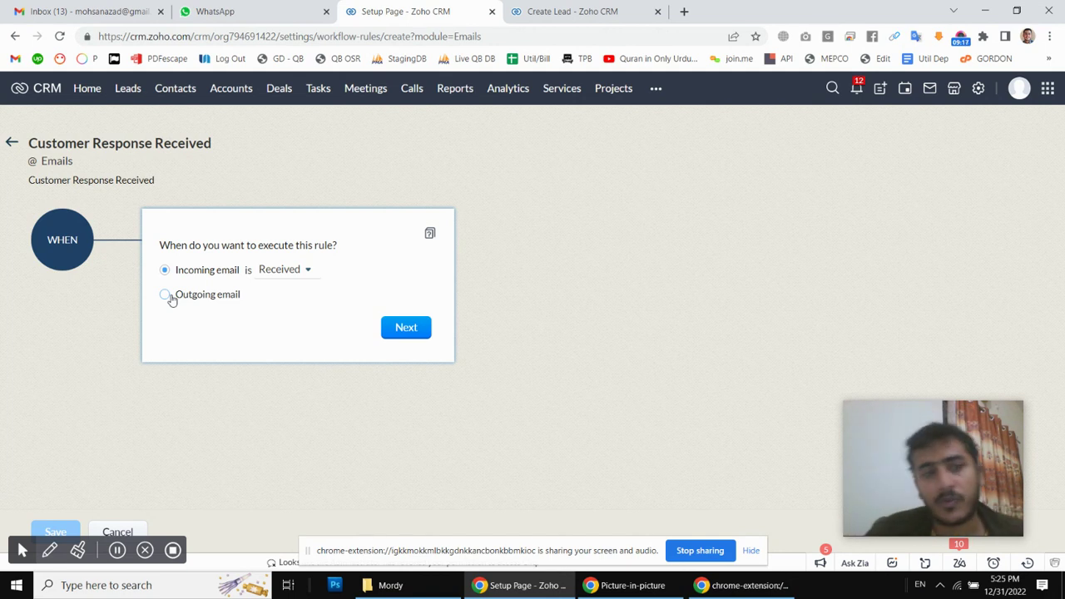
# Set the rule to execute when an outgoing email is Replied, and proceed to its first condition.
pyautogui.click(166, 297)
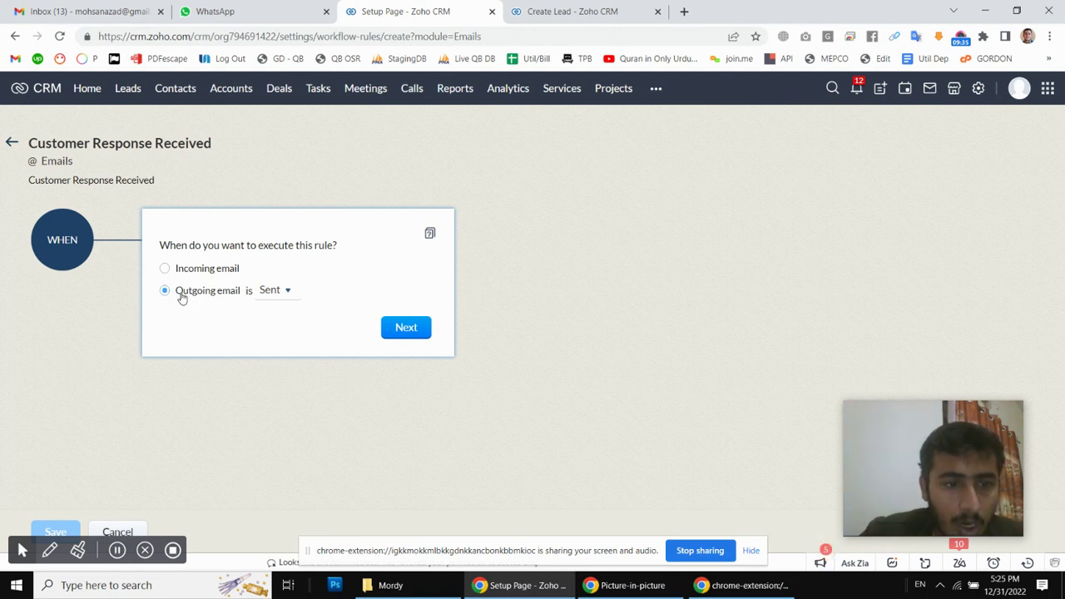
pyautogui.click(279, 293)
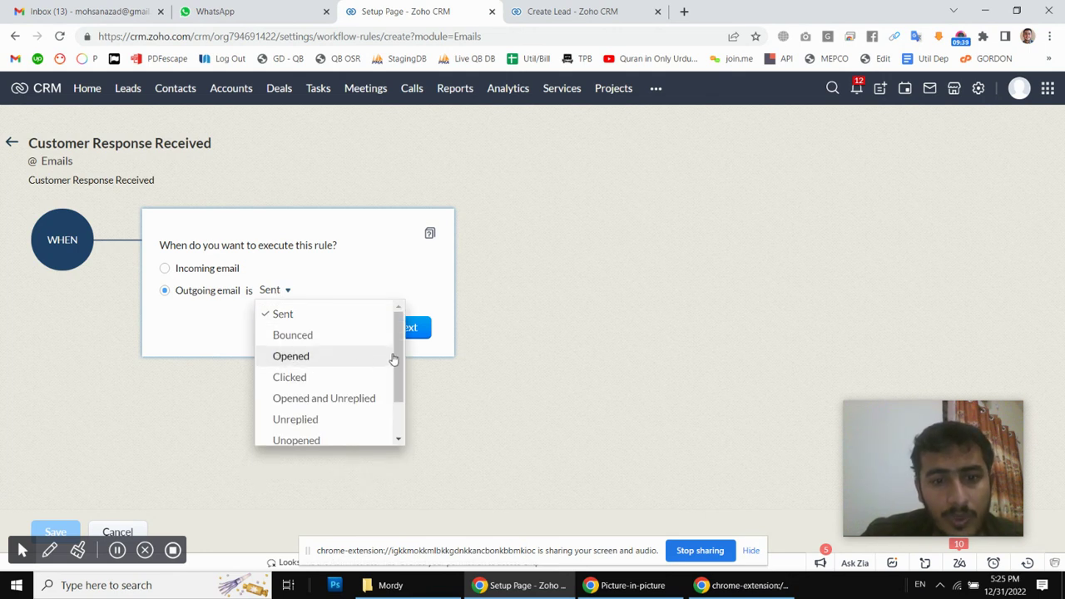
pyautogui.scroll(-2, 399, 352)
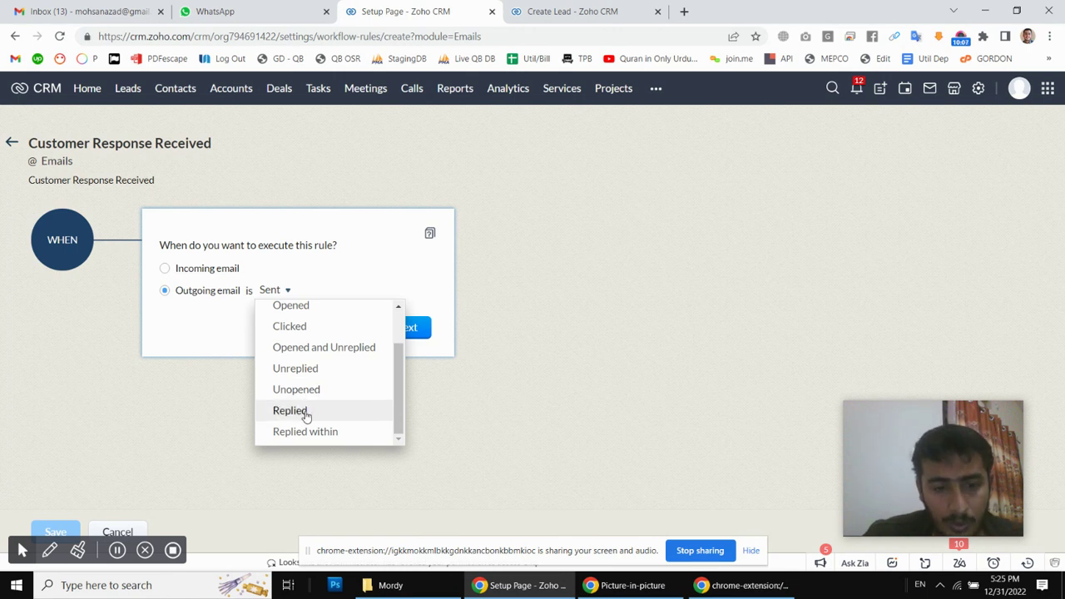
pyautogui.click(304, 413)
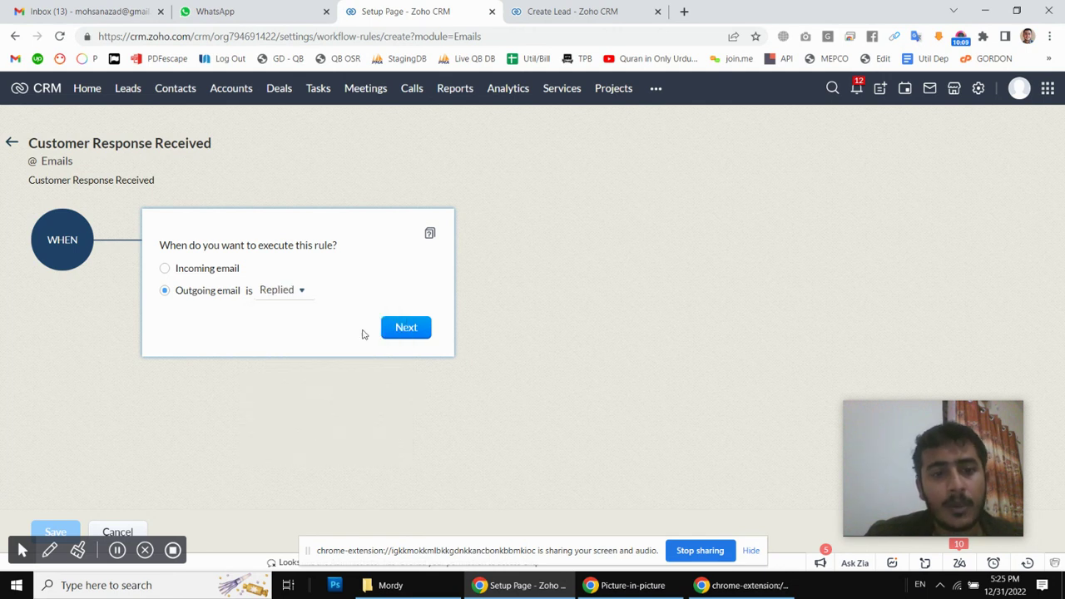
pyautogui.click(408, 332)
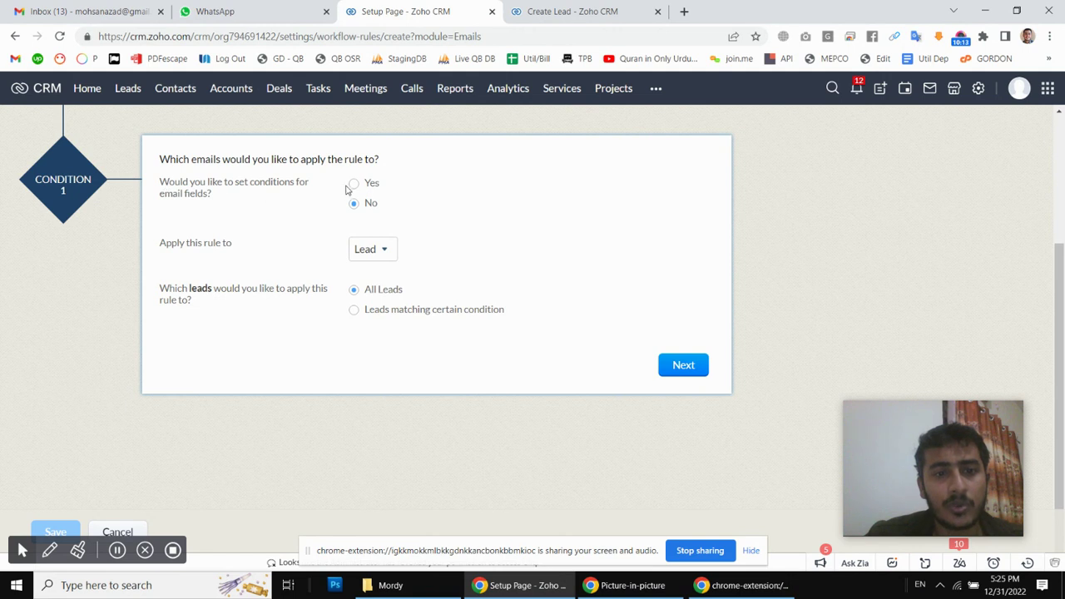
# Enable email-field conditions for the rule, matching all, and add the criterion Subject contains BKT.
pyautogui.moveTo(163, 183); pyautogui.dragTo(277, 196)
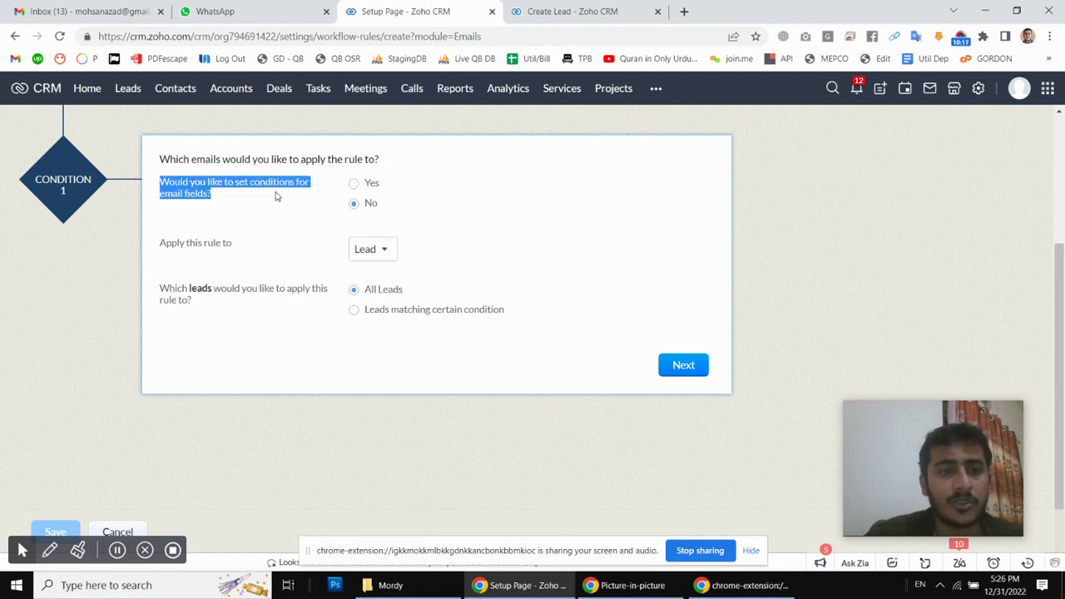
pyautogui.click(354, 184)
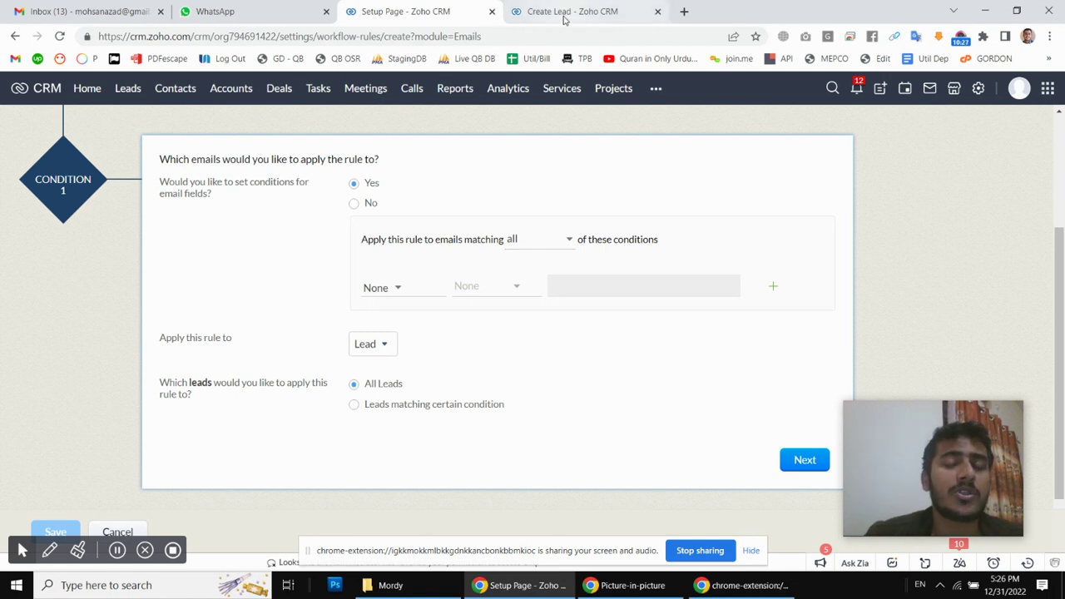
pyautogui.click(553, 246)
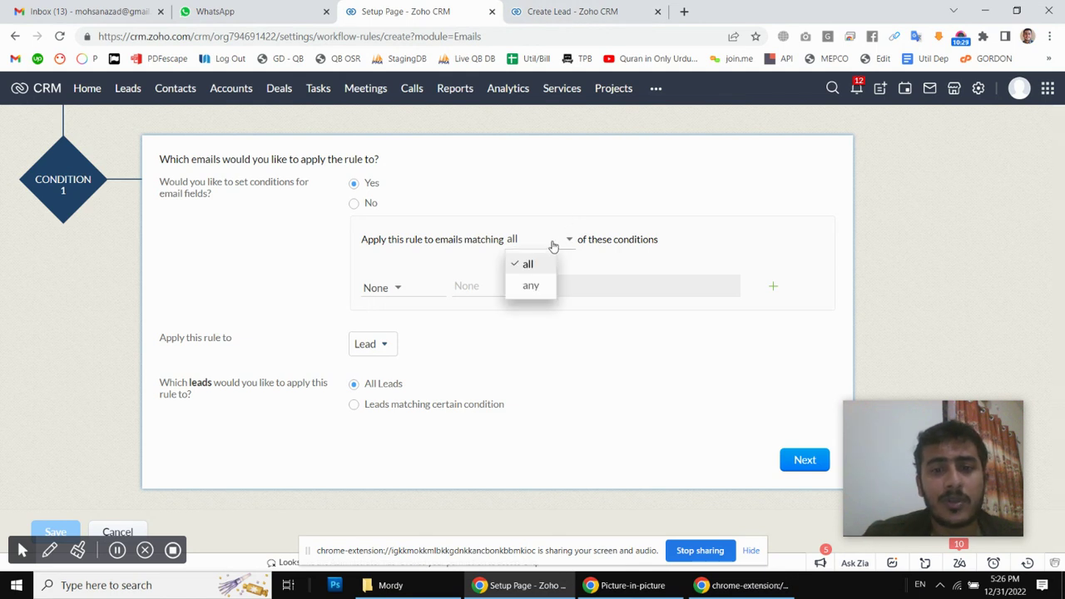
pyautogui.click(529, 264)
pyautogui.click(379, 290)
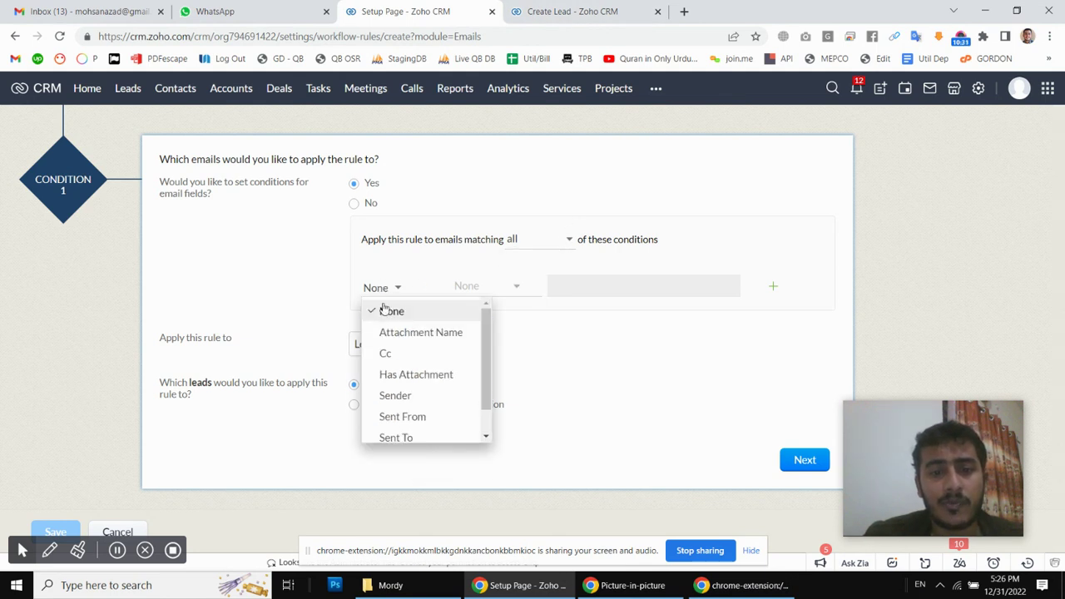
pyautogui.scroll(-1, 388, 420)
pyautogui.click(390, 430)
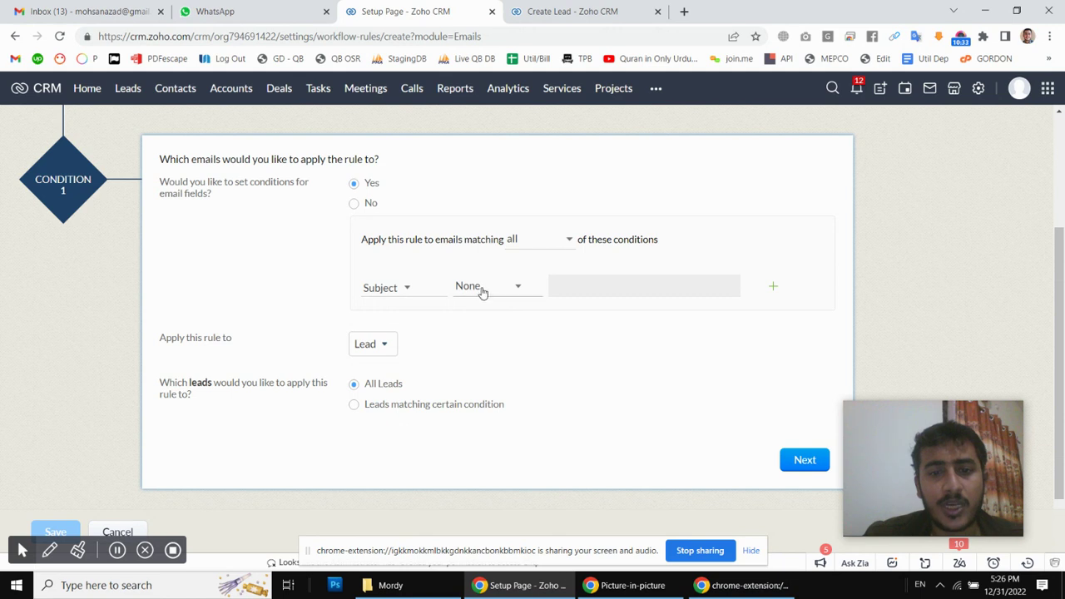
pyautogui.click(481, 293)
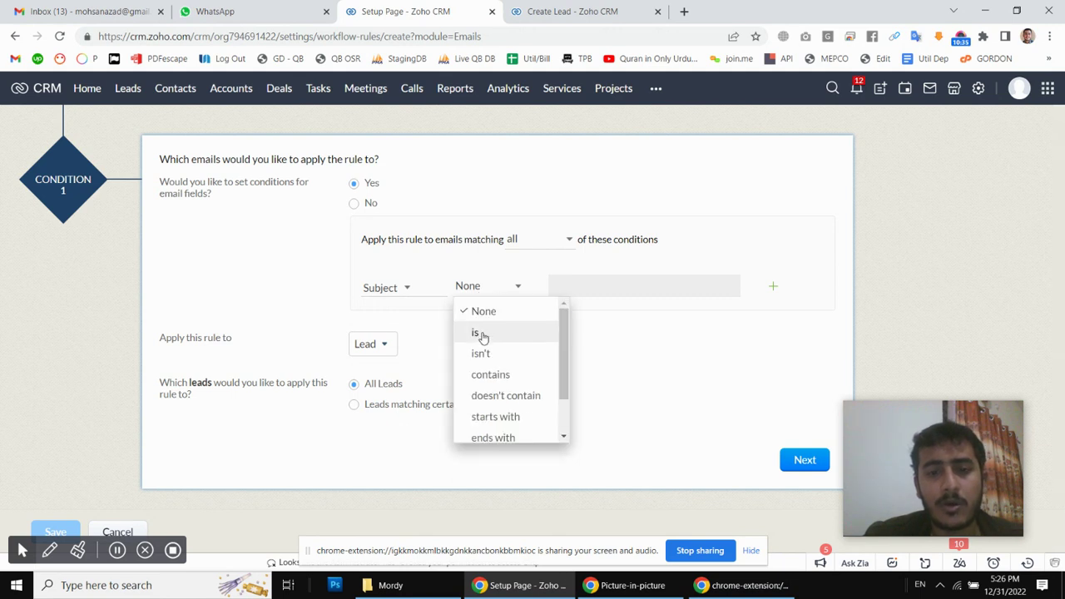
pyautogui.click(491, 374)
pyautogui.click(574, 289)
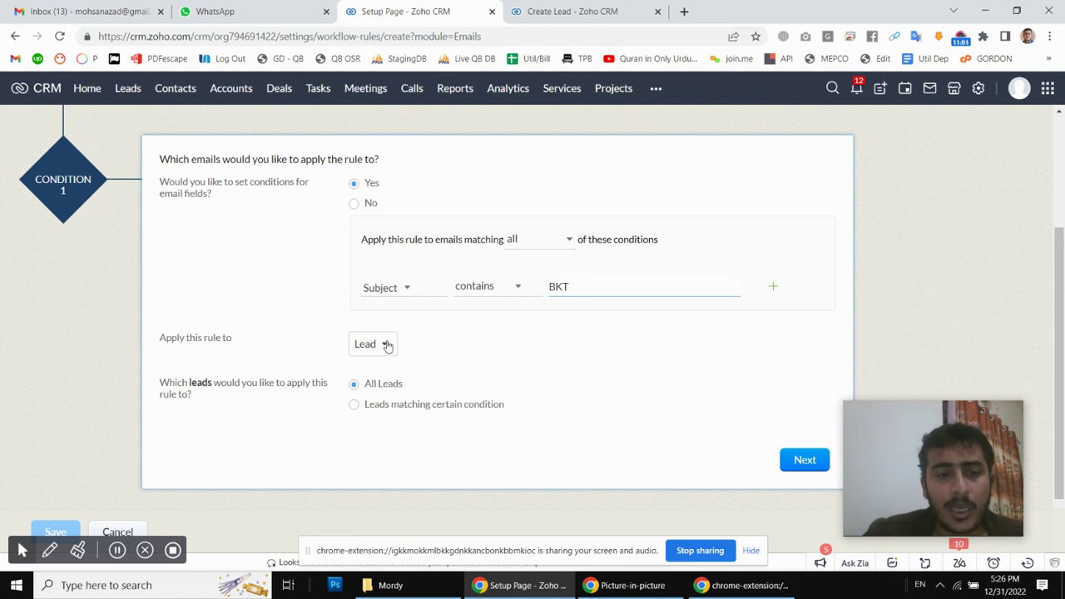
# Apply the rule to all leads, continue past the condition, and open a field update as its instant action.
pyautogui.scroll(-1, 388, 343)
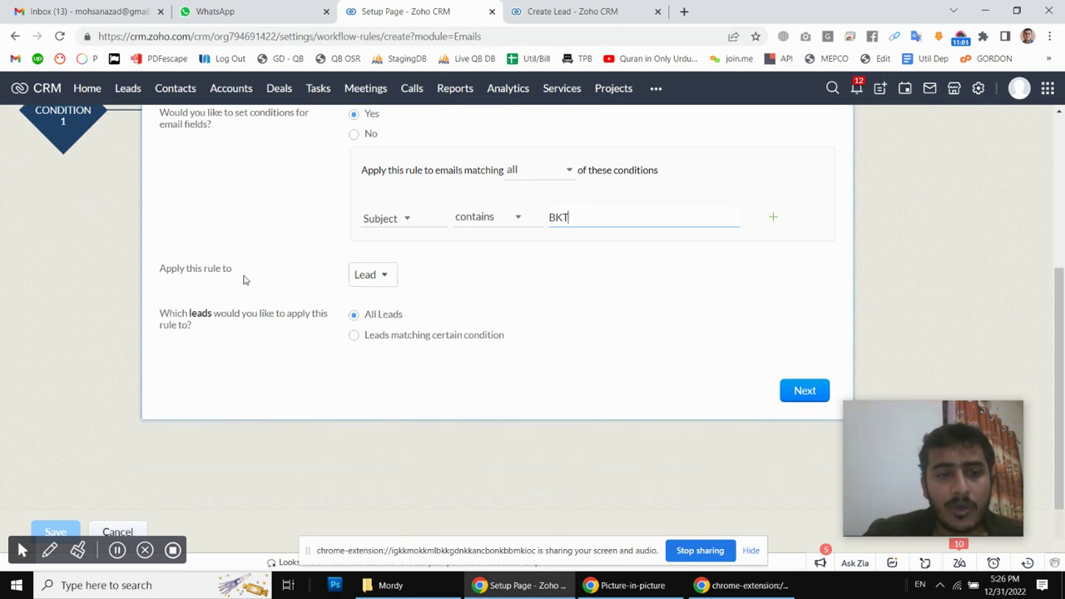
pyautogui.click(378, 283)
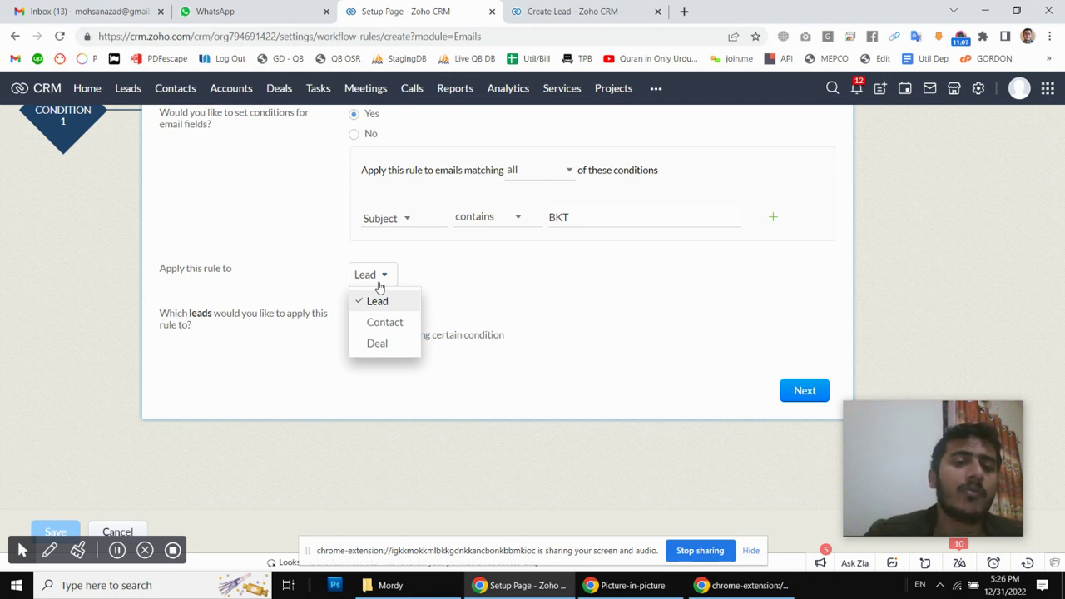
pyautogui.click(373, 281)
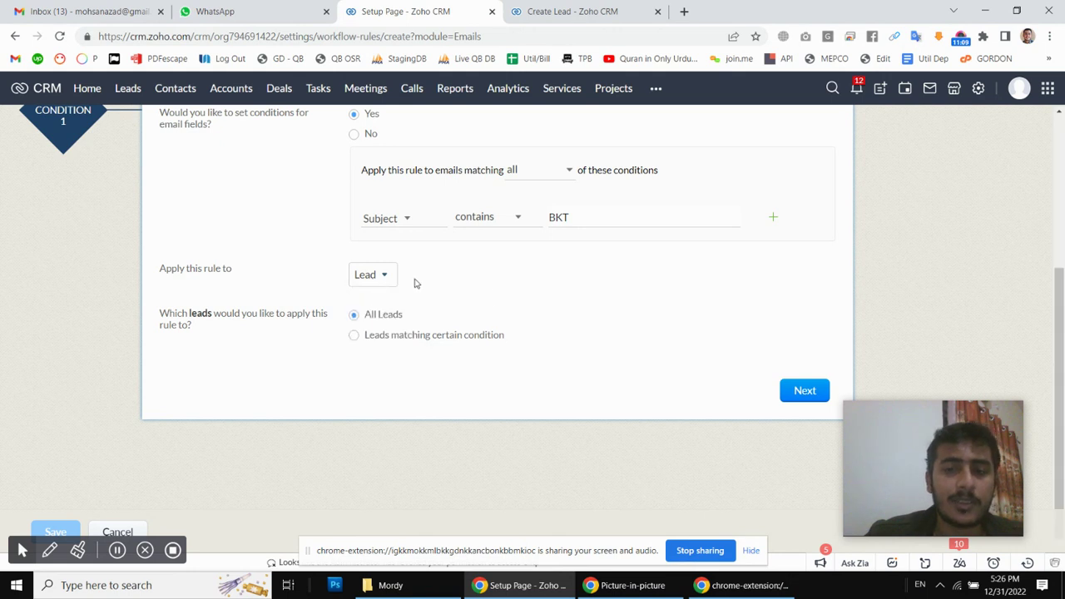
pyautogui.click(803, 391)
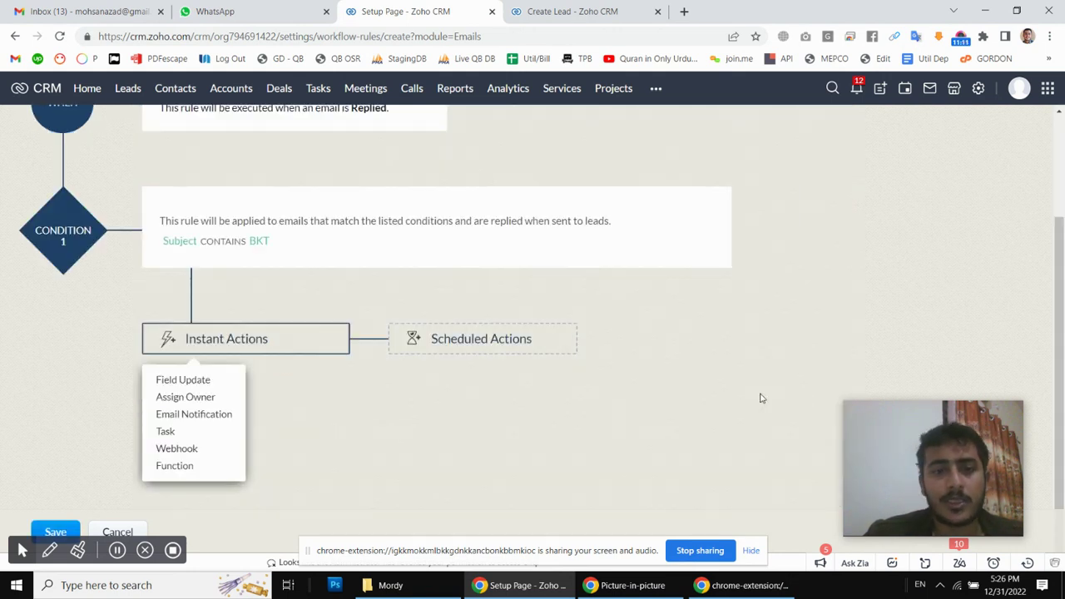
pyautogui.click(207, 381)
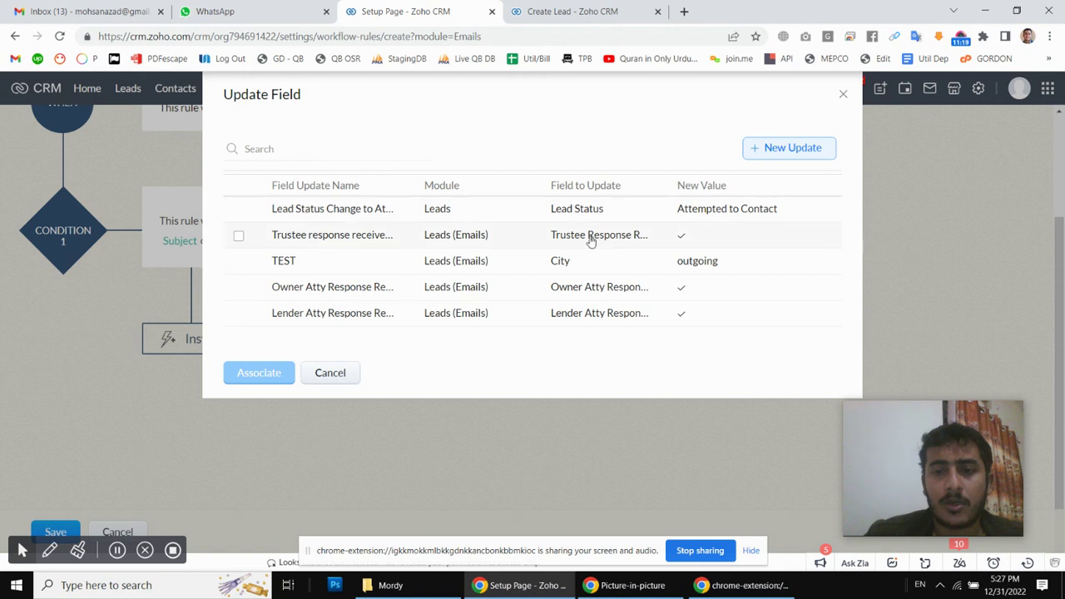
pyautogui.click(772, 159)
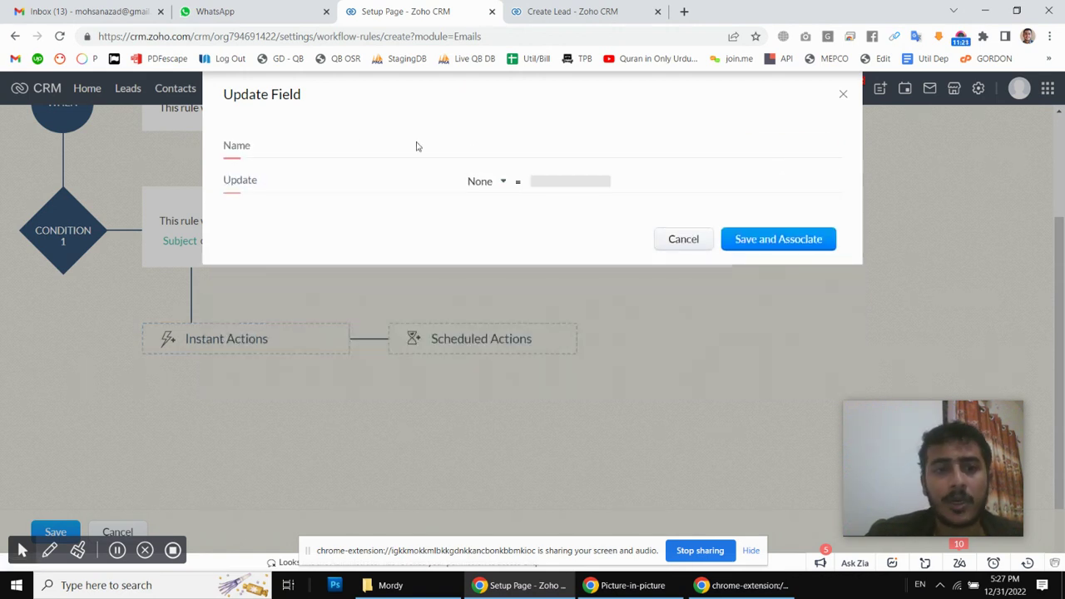
pyautogui.click(470, 147)
pyautogui.write('test')
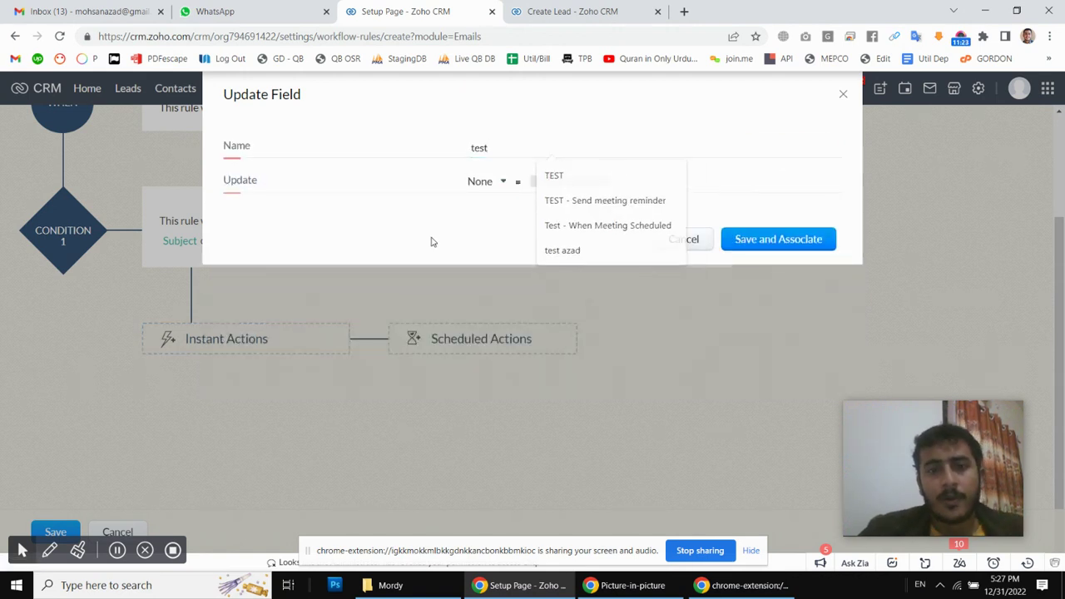
pyautogui.click(431, 241)
pyautogui.click(501, 182)
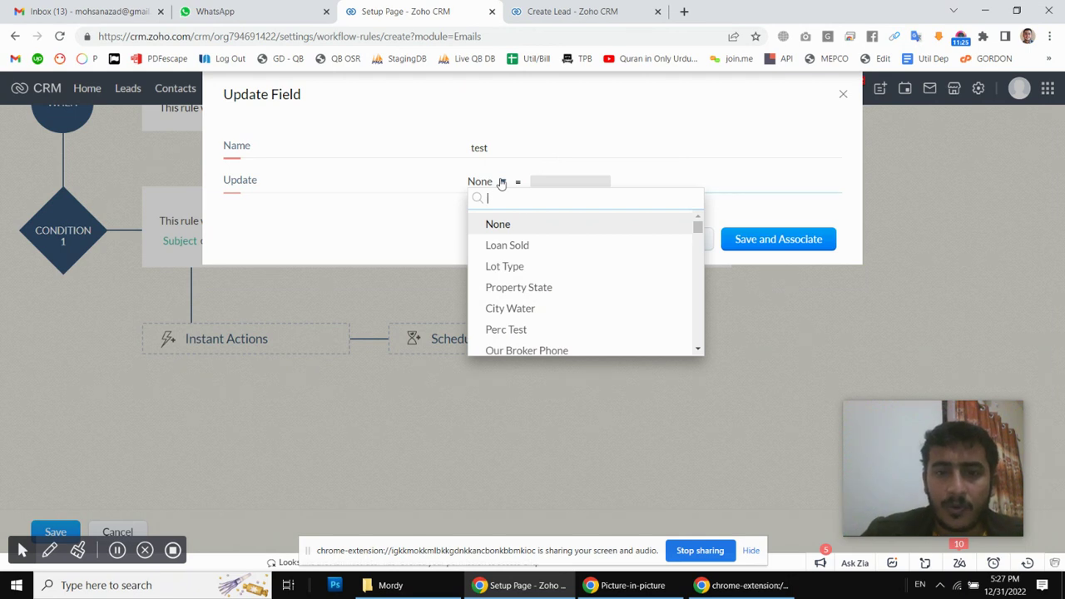
pyautogui.write('trus')
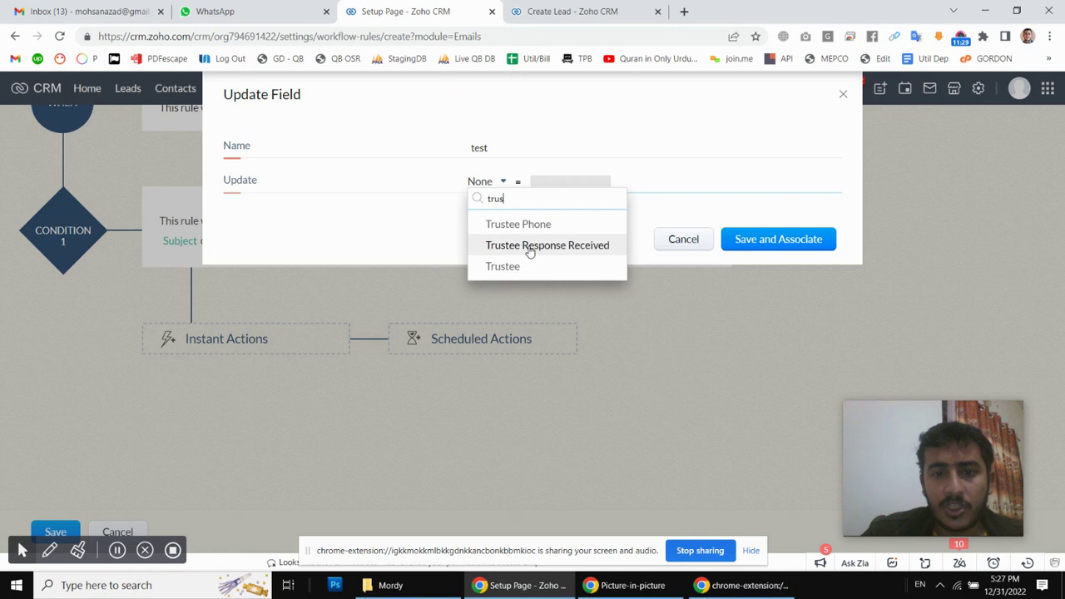
pyautogui.click(562, 252)
pyautogui.click(592, 182)
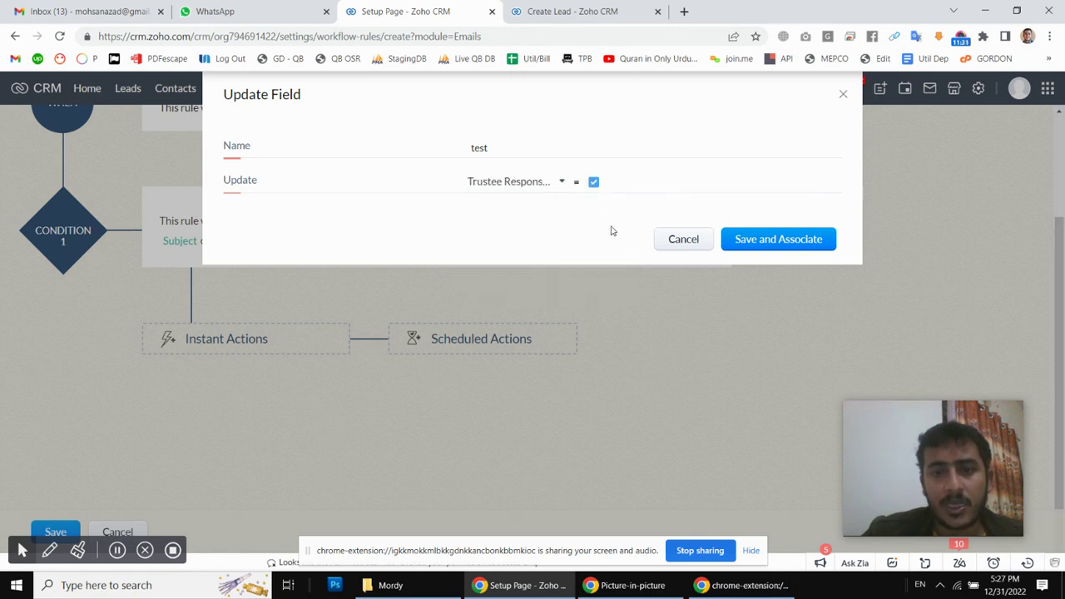
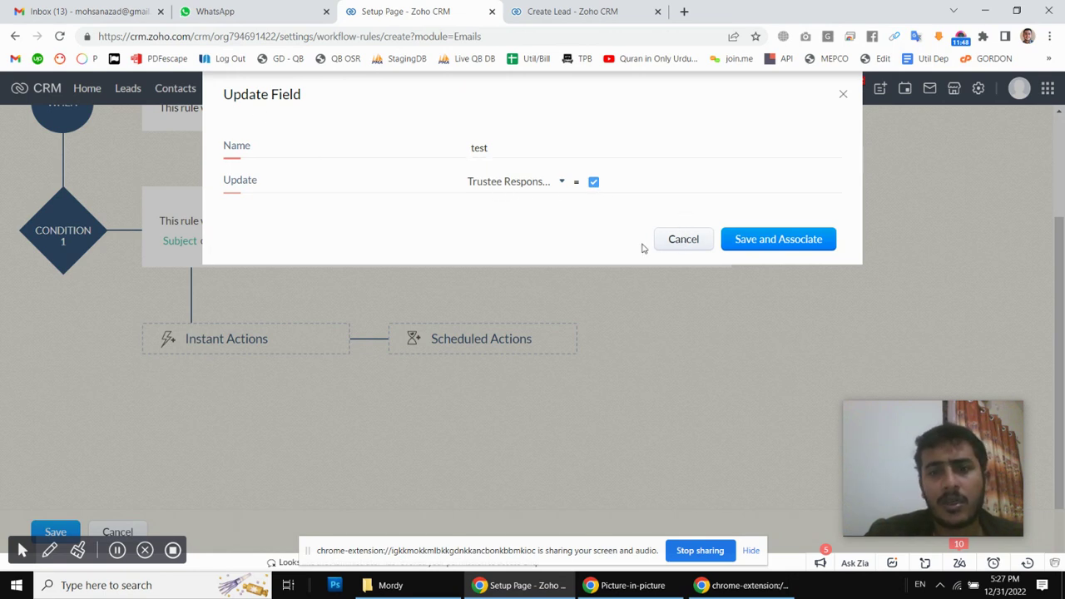
pyautogui.click(682, 240)
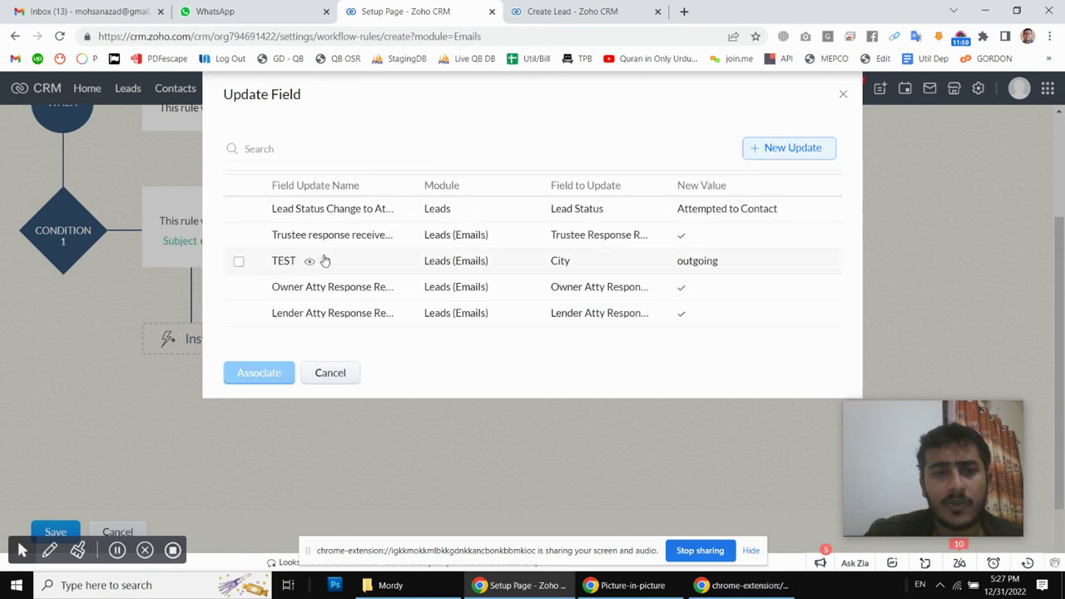
# Associate the existing Trustee response received field update with Condition 1's instant actions.
pyautogui.moveTo(334, 237); pyautogui.dragTo(329, 237)
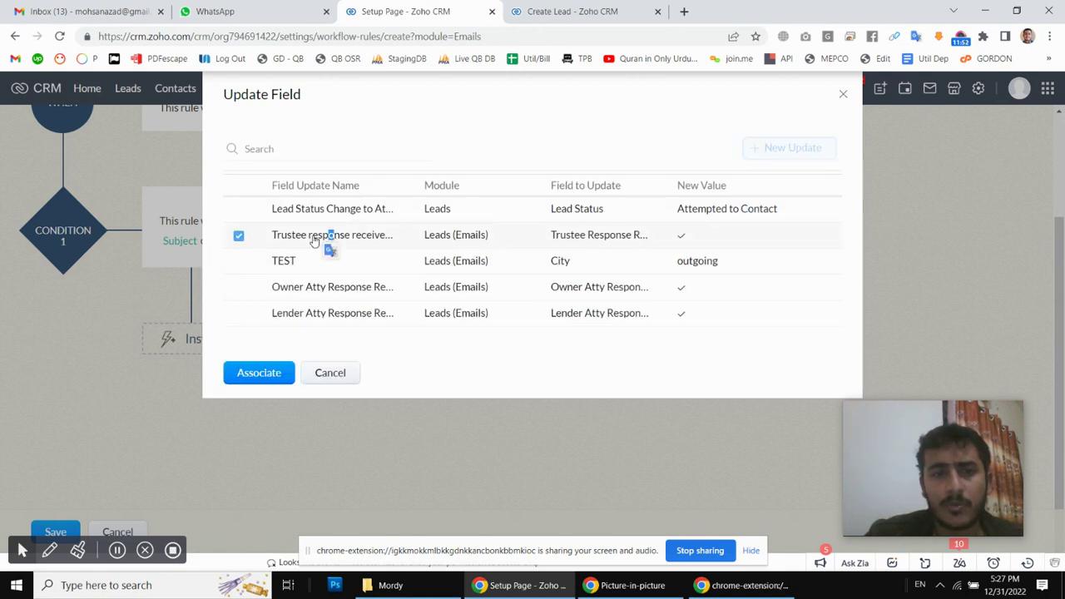
pyautogui.click(259, 371)
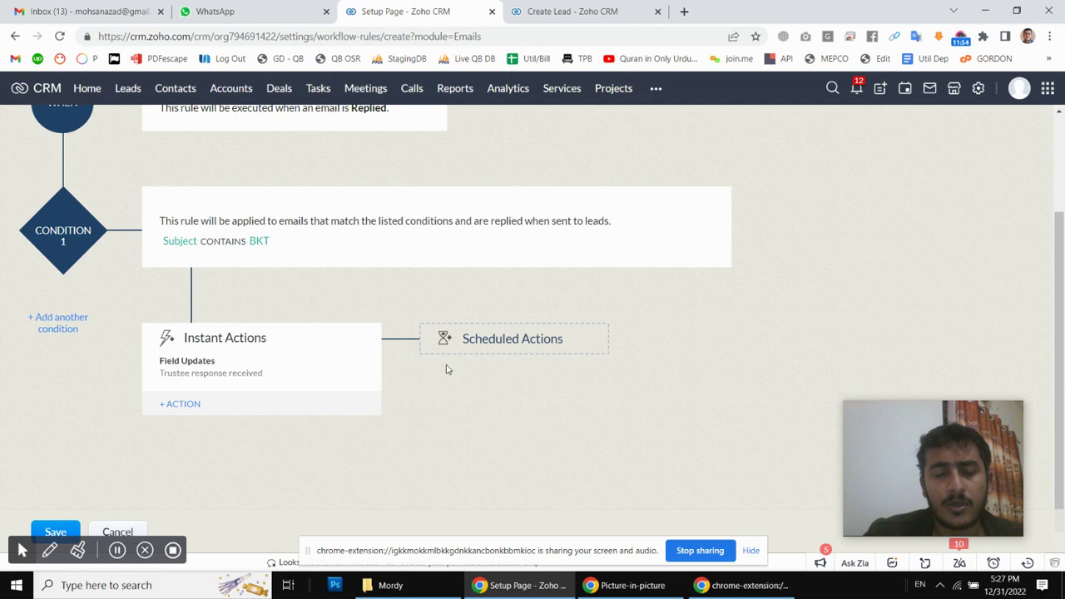
pyautogui.scroll(2, 466, 345)
pyautogui.scroll(-2, 400, 320)
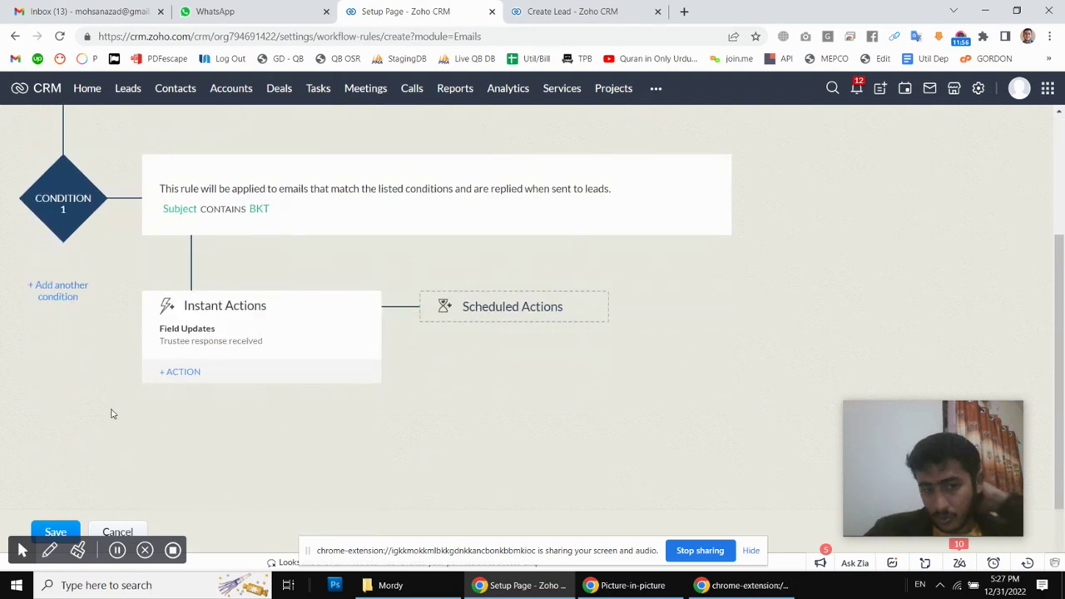
# Reopen Condition 1 for editing and make the rule apply to emails matching any of the conditions.
pyautogui.scroll(2, 108, 414)
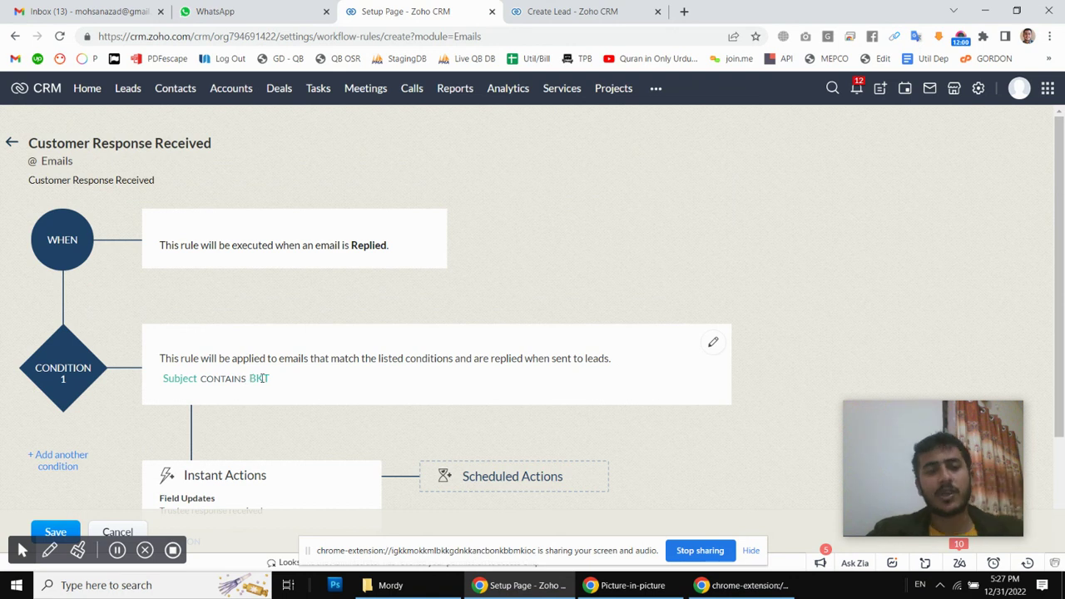
pyautogui.click(718, 343)
pyautogui.scroll(-2, 557, 353)
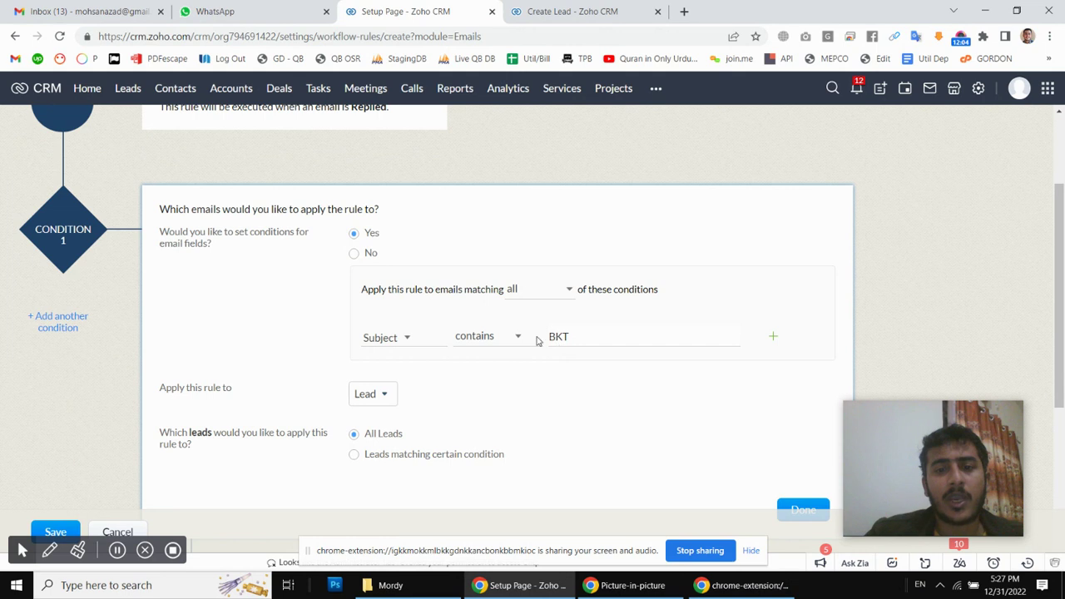
pyautogui.scroll(-1, 588, 339)
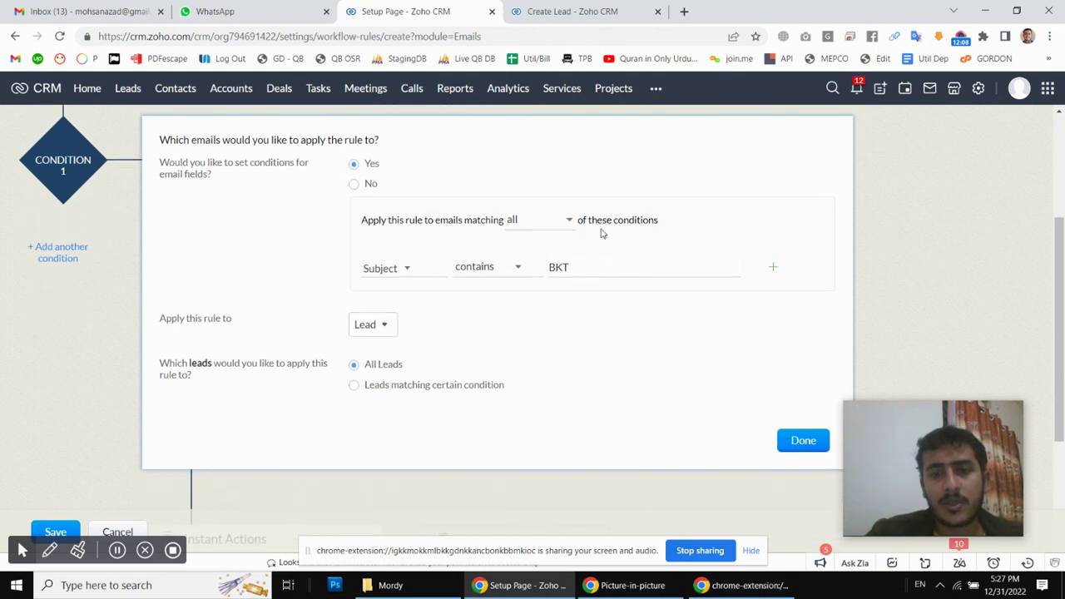
pyautogui.click(566, 223)
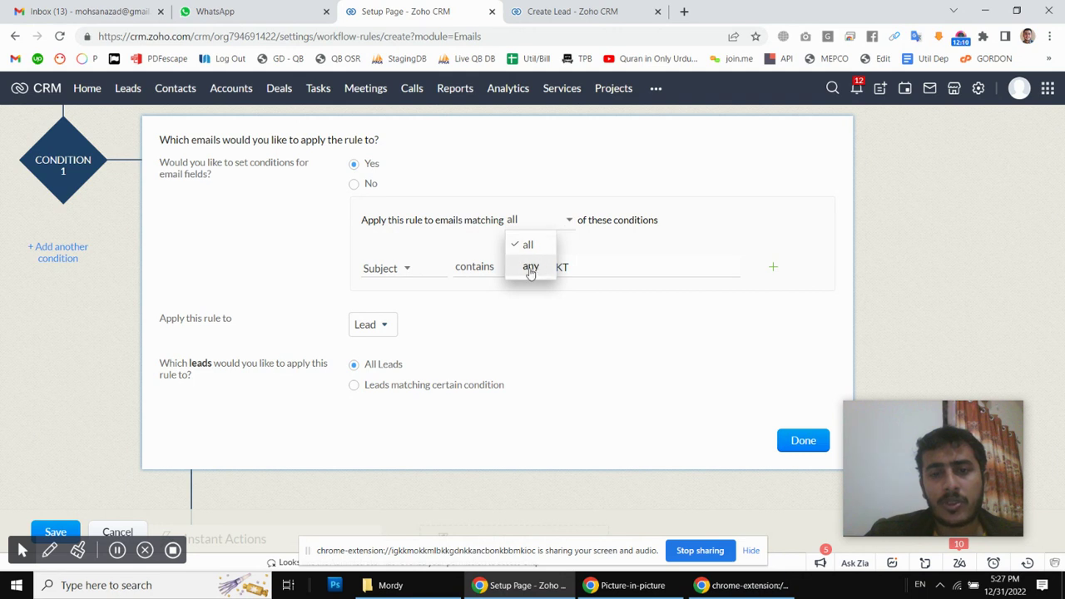
pyautogui.click(529, 267)
# Add a second email criterion to Condition 1: Subject contains FCLT.
pyautogui.click(773, 267)
pyautogui.click(406, 303)
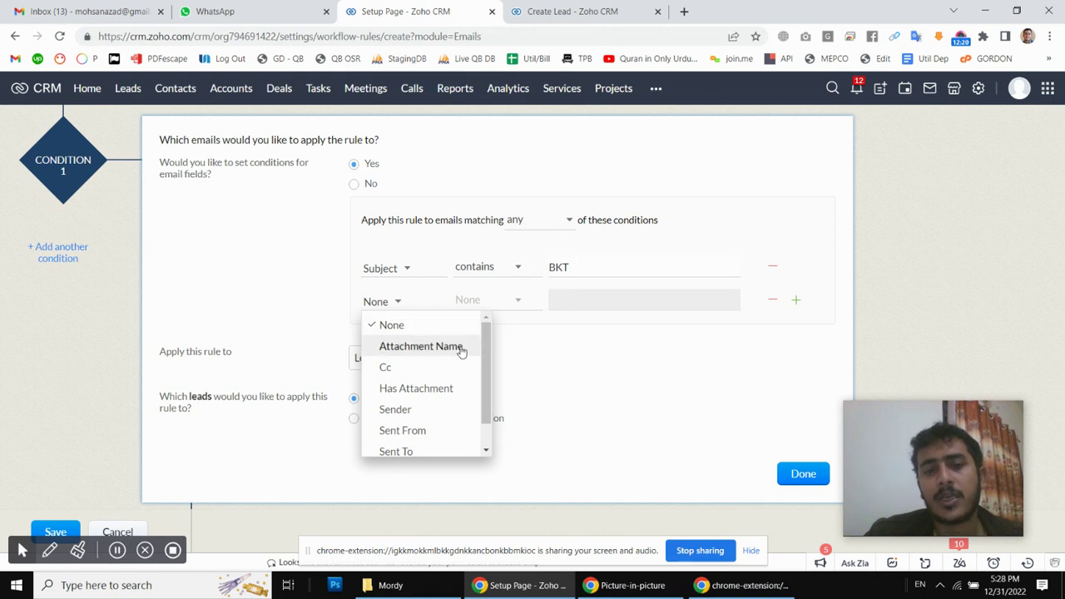
pyautogui.moveTo(486, 349); pyautogui.dragTo(491, 427)
pyautogui.click(414, 440)
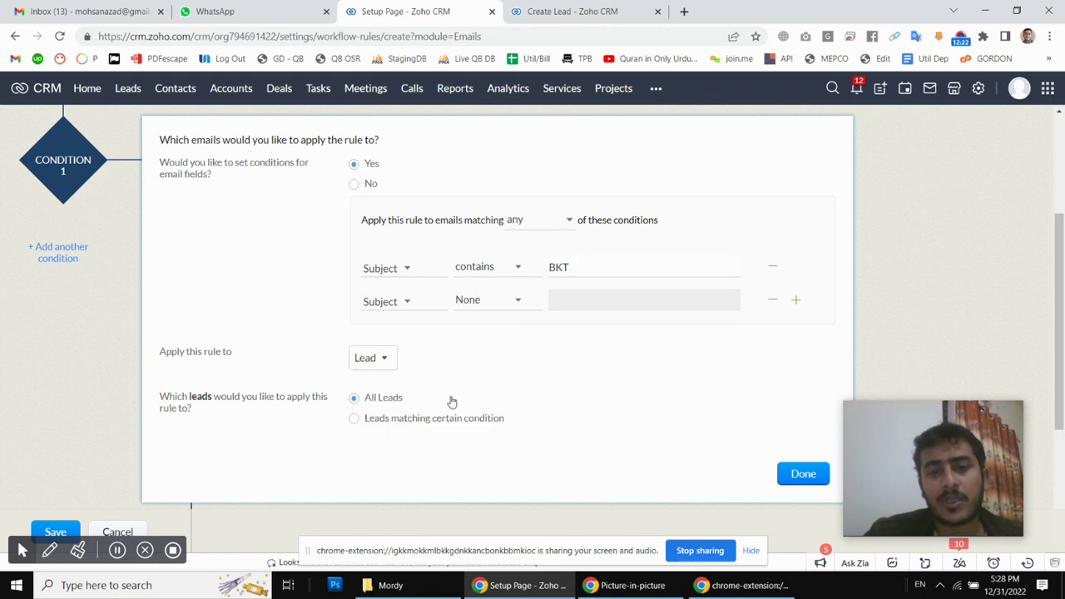
pyautogui.click(504, 308)
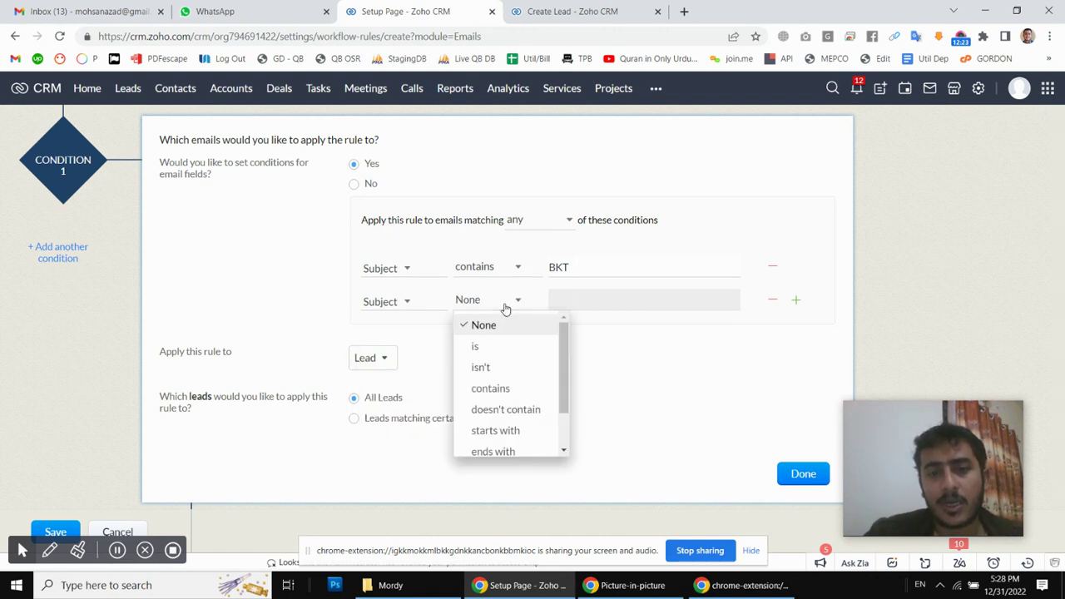
pyautogui.click(493, 387)
pyautogui.click(574, 297)
pyautogui.write('FCL')
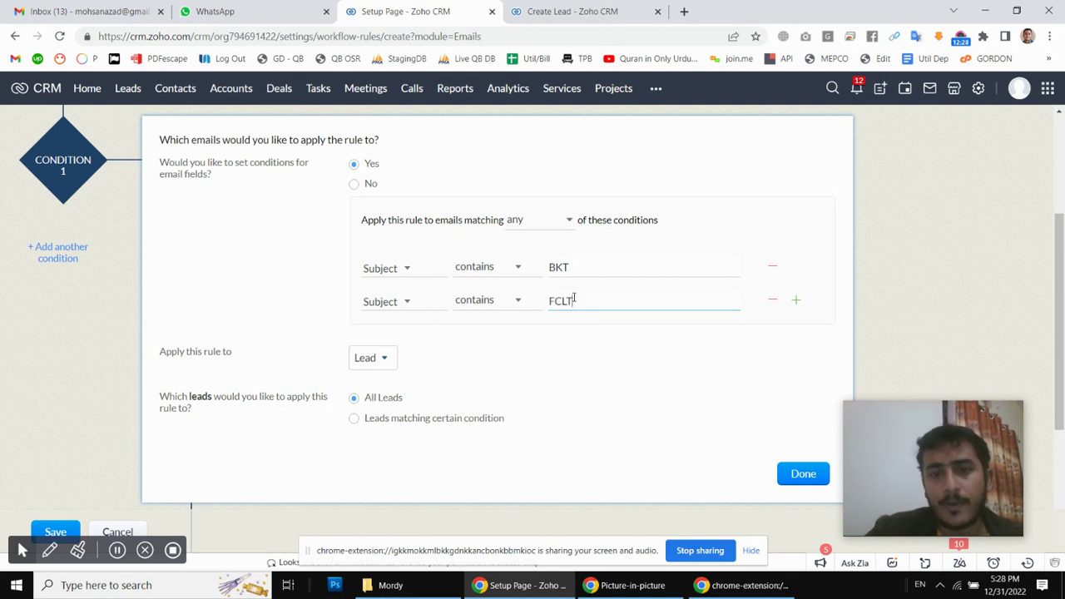
pyautogui.write('T')
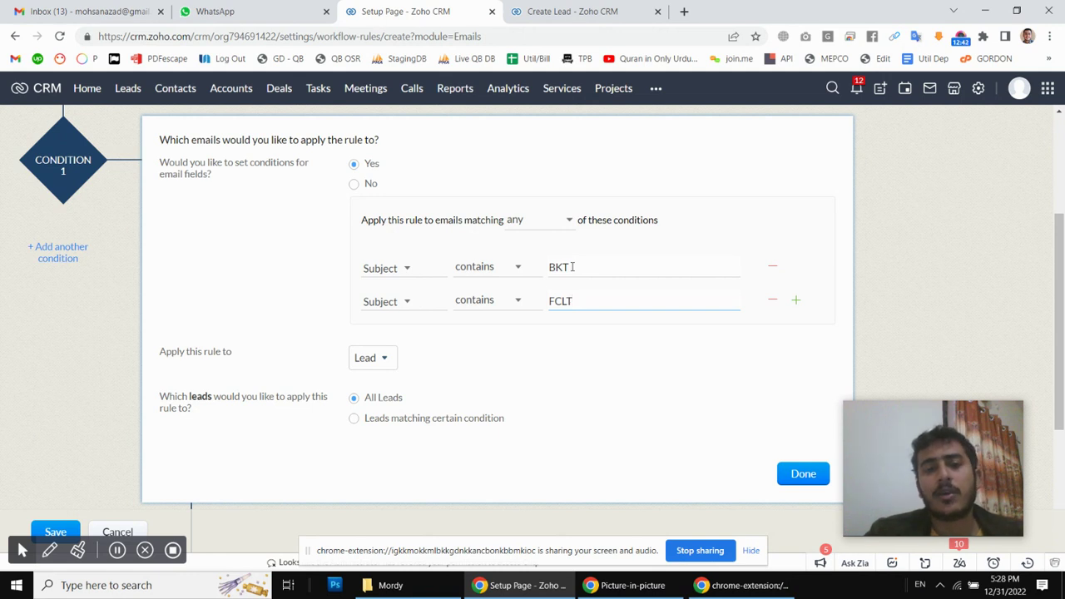
pyautogui.scroll(3, 307, 278)
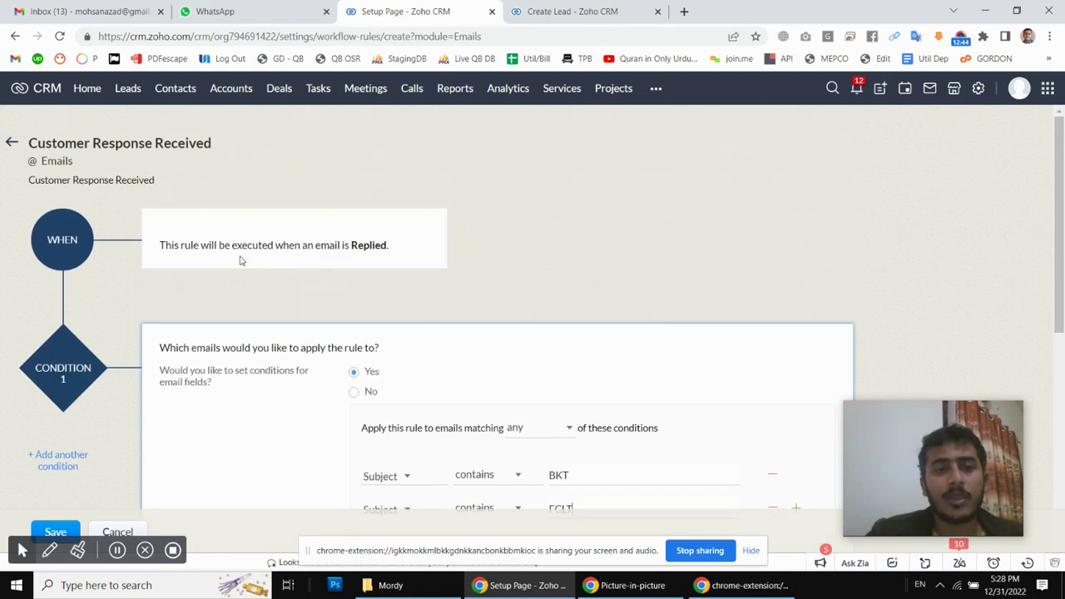
pyautogui.scroll(-3, 429, 295)
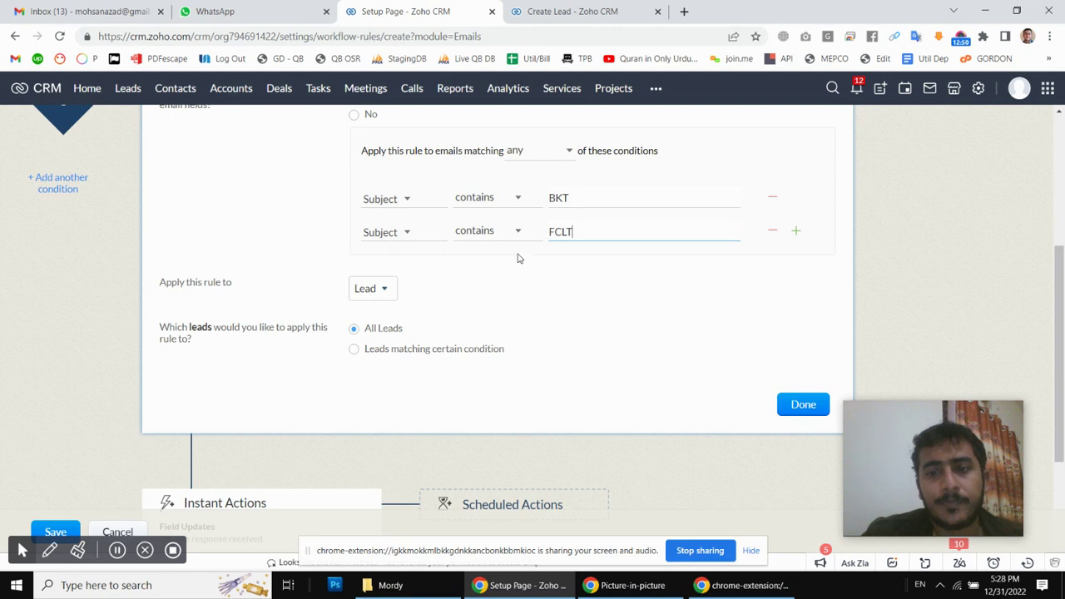
pyautogui.scroll(1, 583, 268)
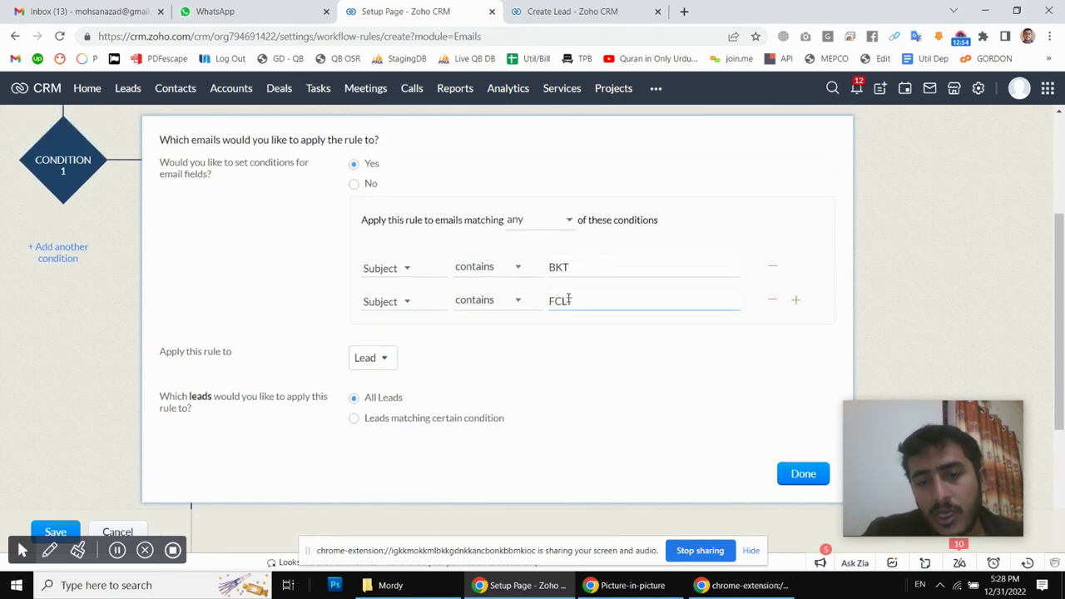
pyautogui.moveTo(550, 267); pyautogui.dragTo(560, 267)
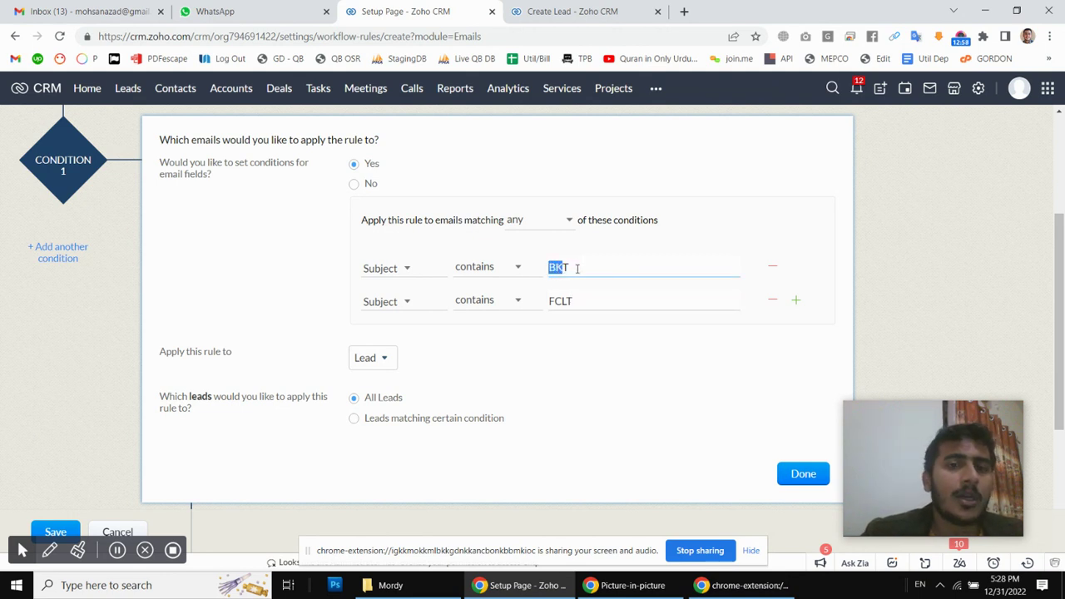
# Apply the edited Condition 1 with its BKT and FCLT subject criteria, and review the rule's trigger, condition and instant action.
pyautogui.click(583, 268)
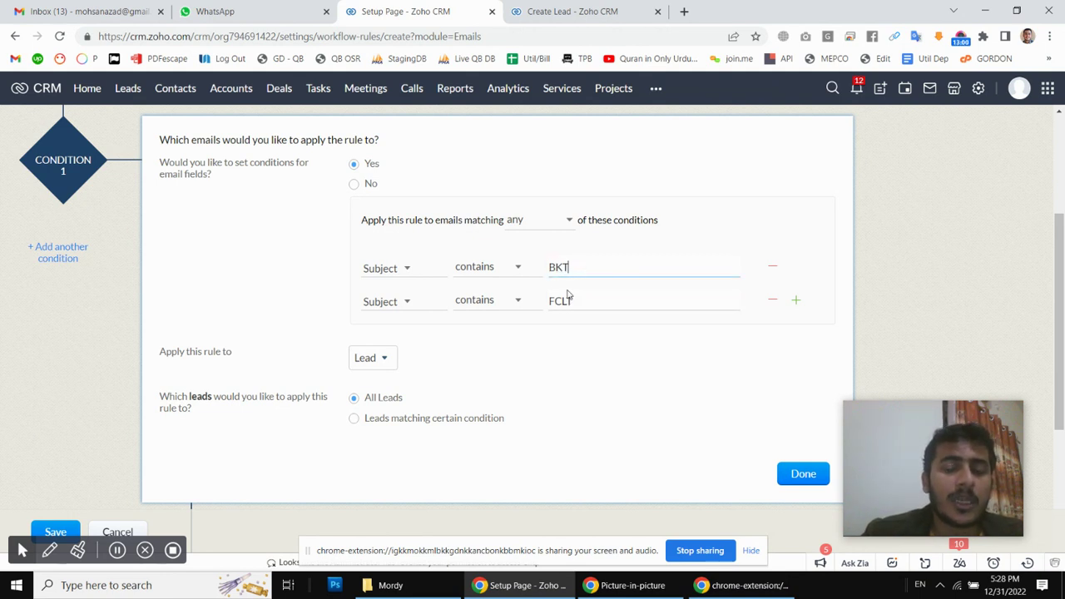
pyautogui.scroll(-1, 480, 324)
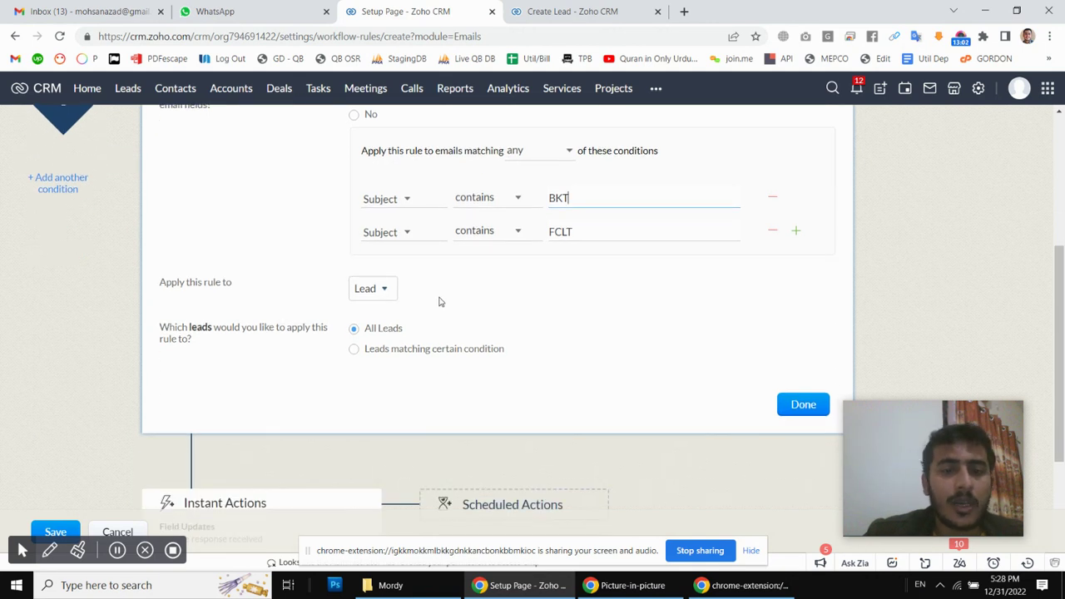
pyautogui.scroll(-2, 549, 383)
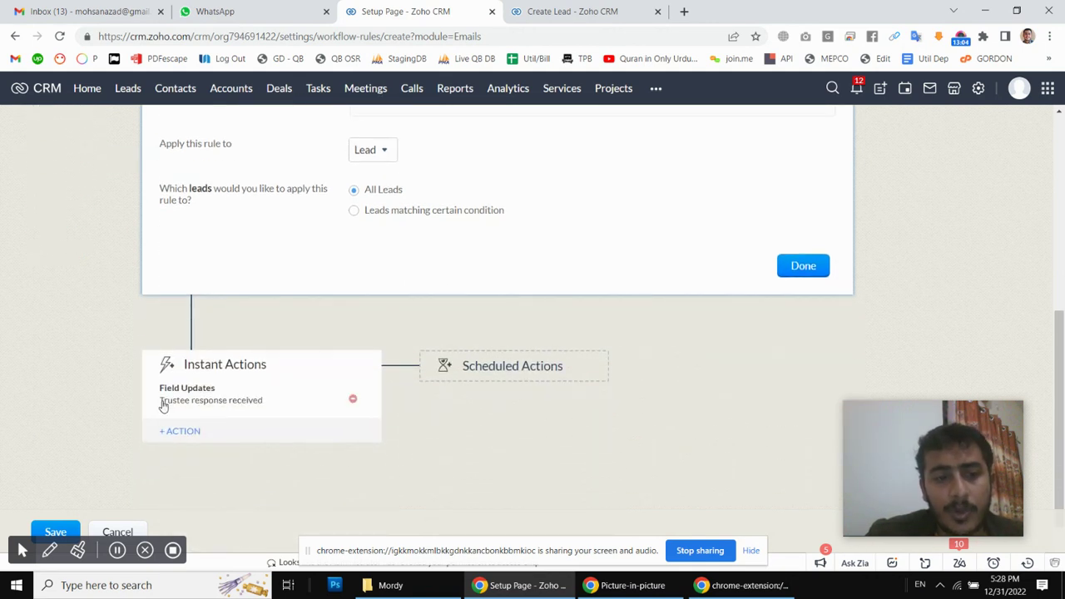
pyautogui.click(804, 266)
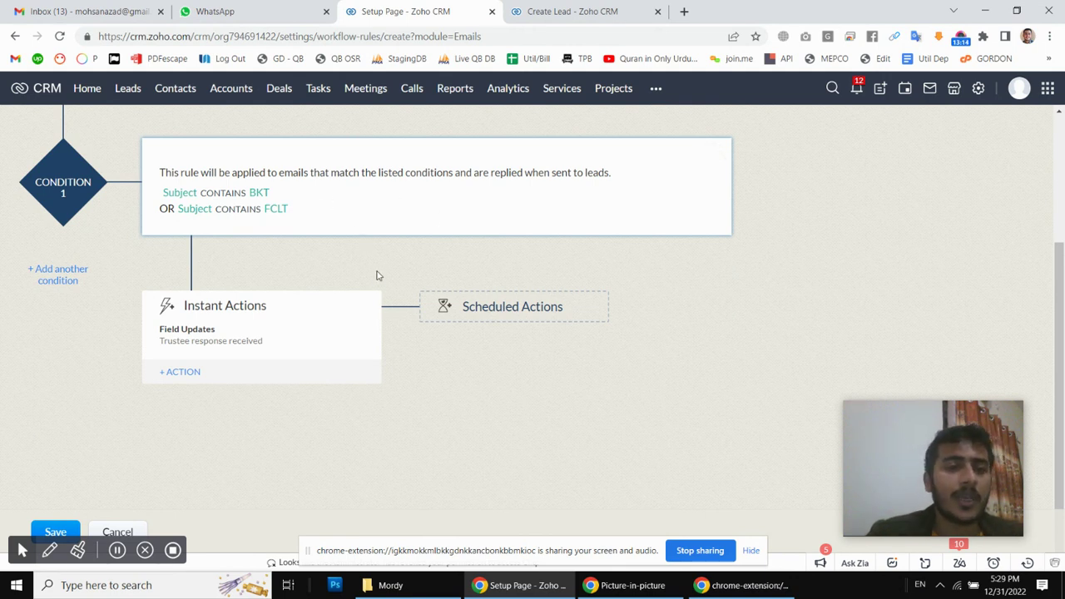
pyautogui.scroll(3, 418, 273)
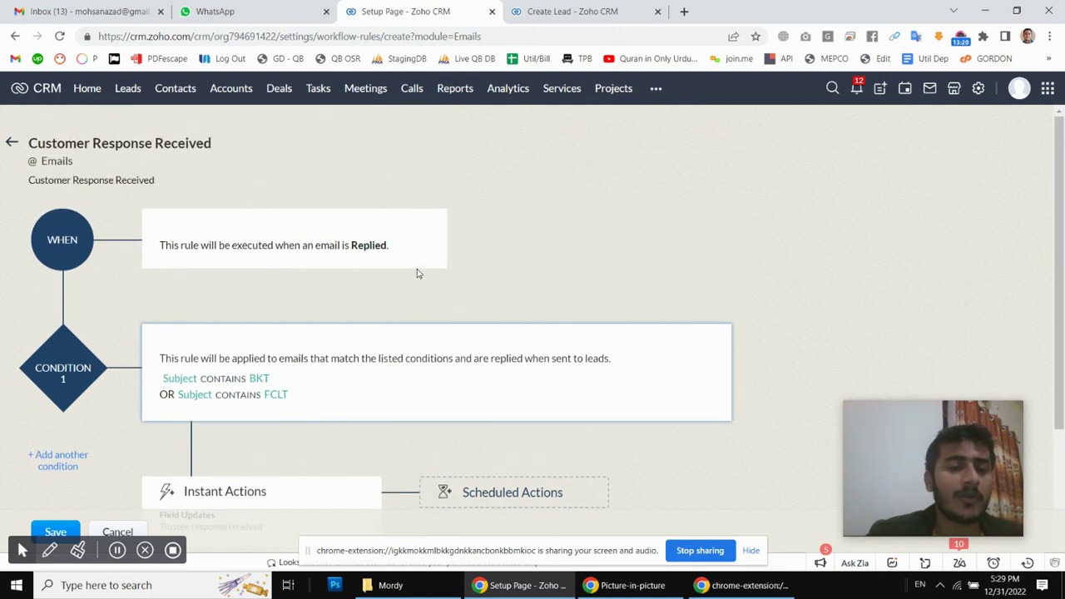
pyautogui.scroll(-1, 388, 292)
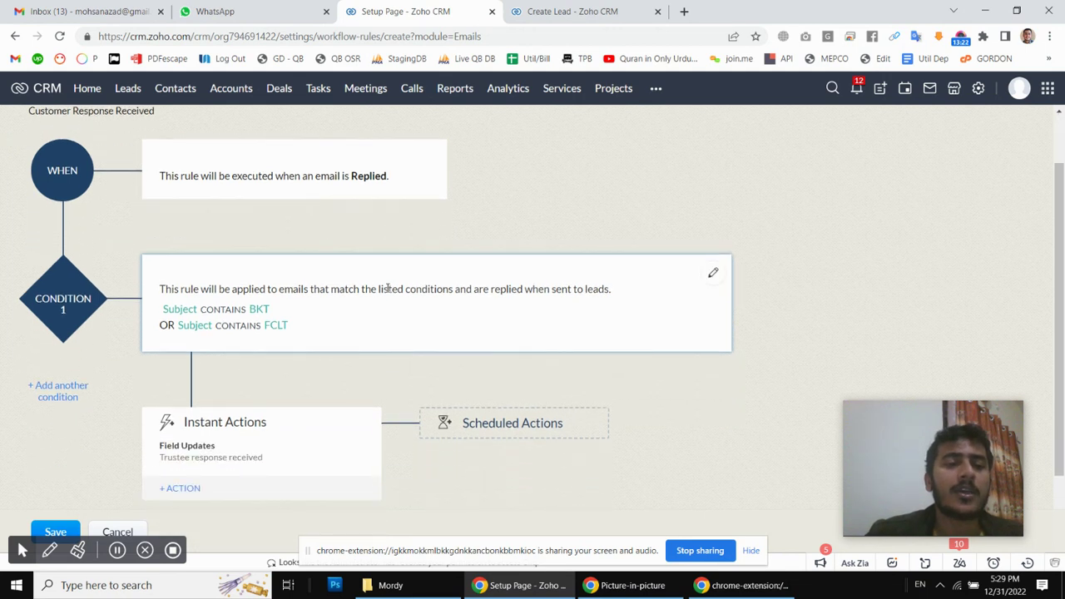